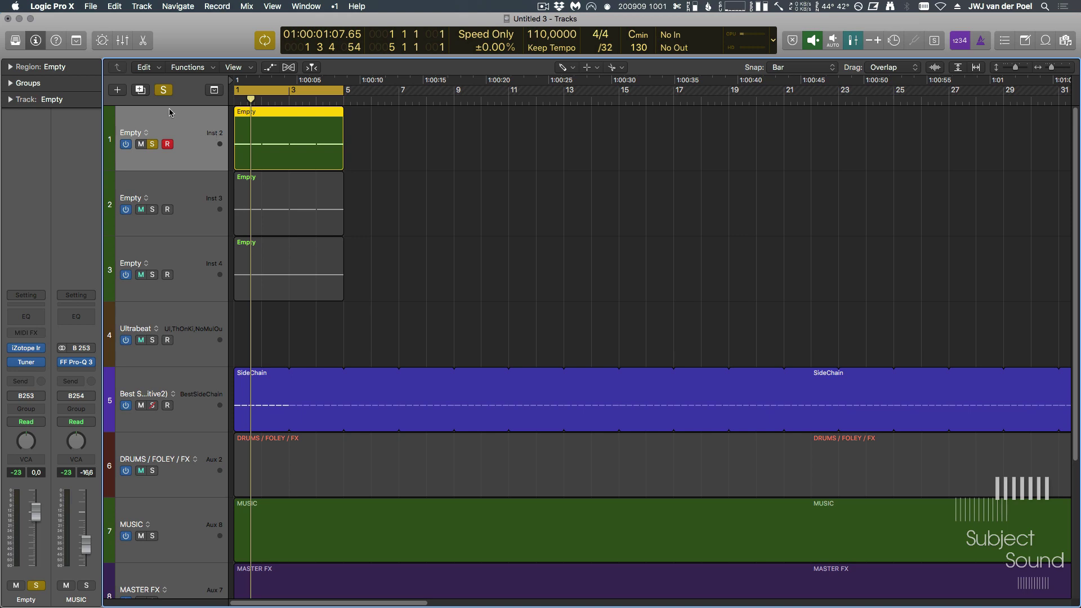
- Show the plug-in windows and play the trombone sample to examine its harmonics in the Pro-Q 3 analyzer
key(v)
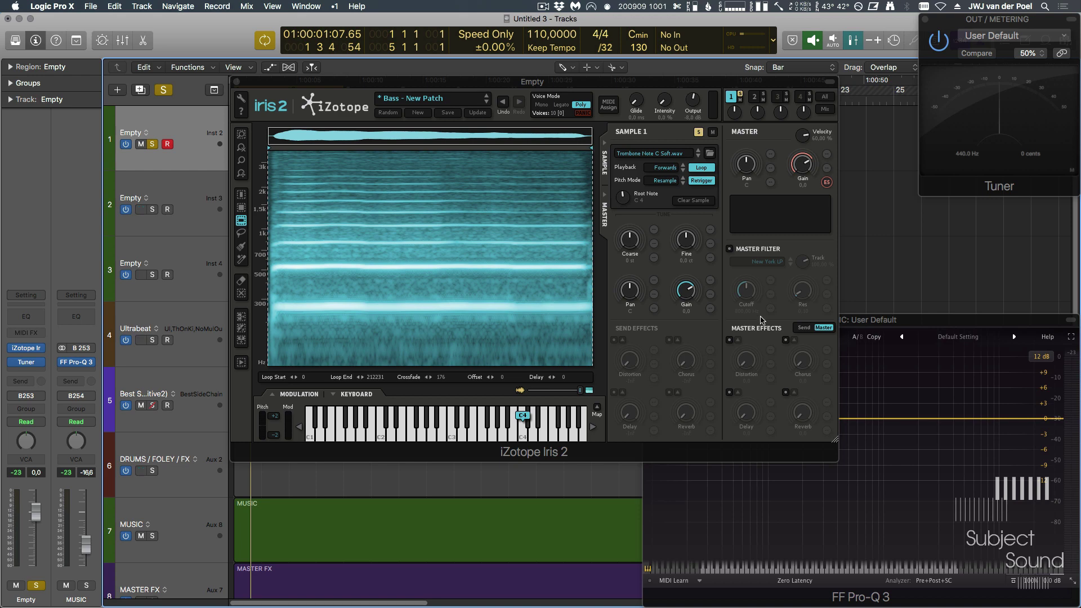
click(888, 321)
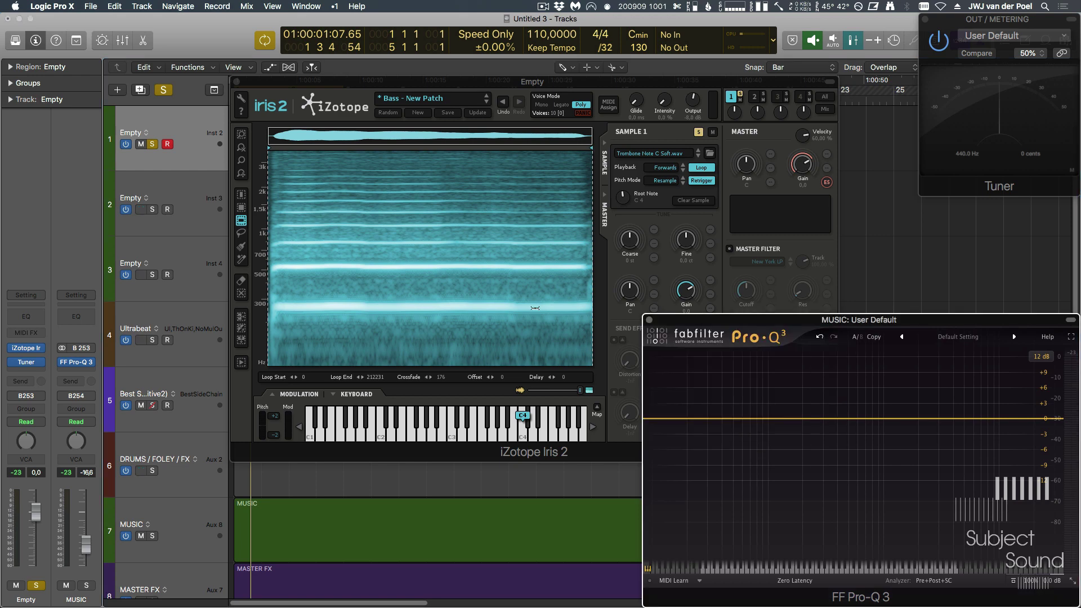
key(space)
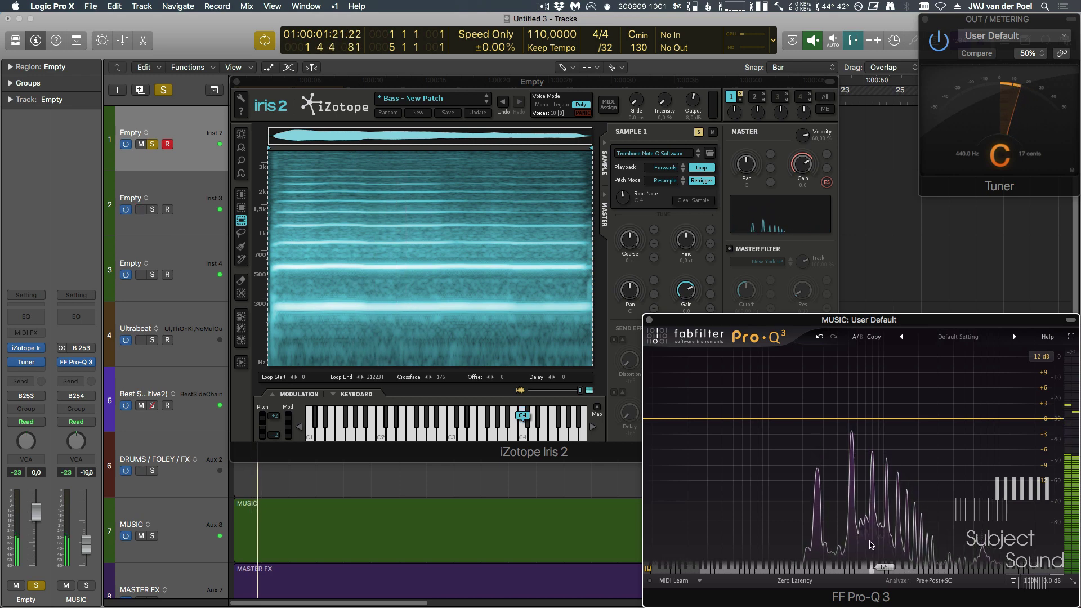
mouse_move(860, 548)
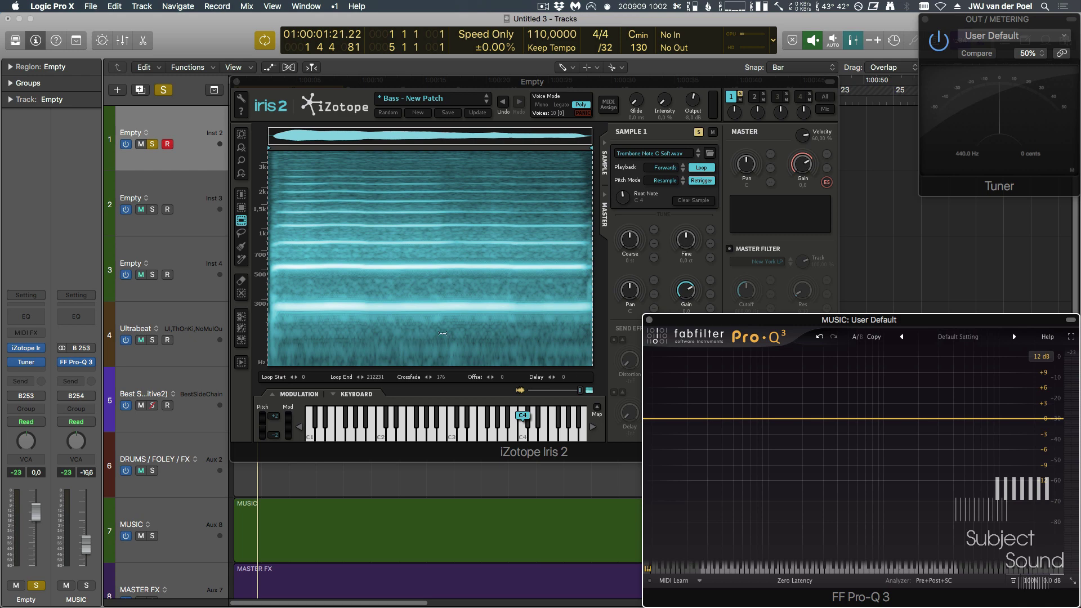
- Move the solo in Iris 2 from sample 1 to sample 2 and play it to examine the guitar note's harmonics in the analyzer
click(741, 94)
click(755, 97)
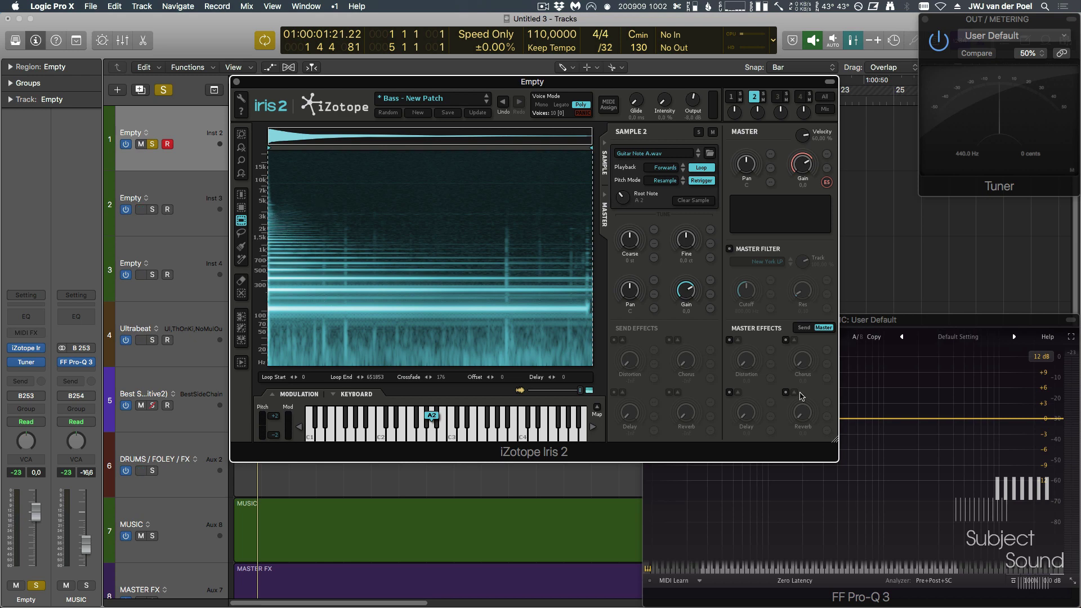
click(883, 321)
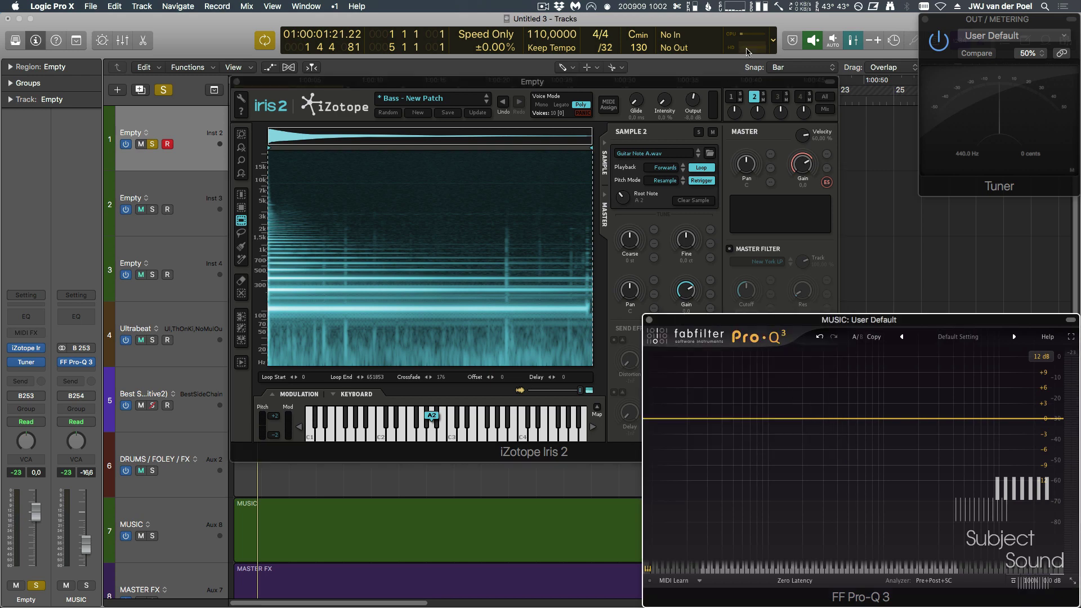
click(764, 95)
click(925, 324)
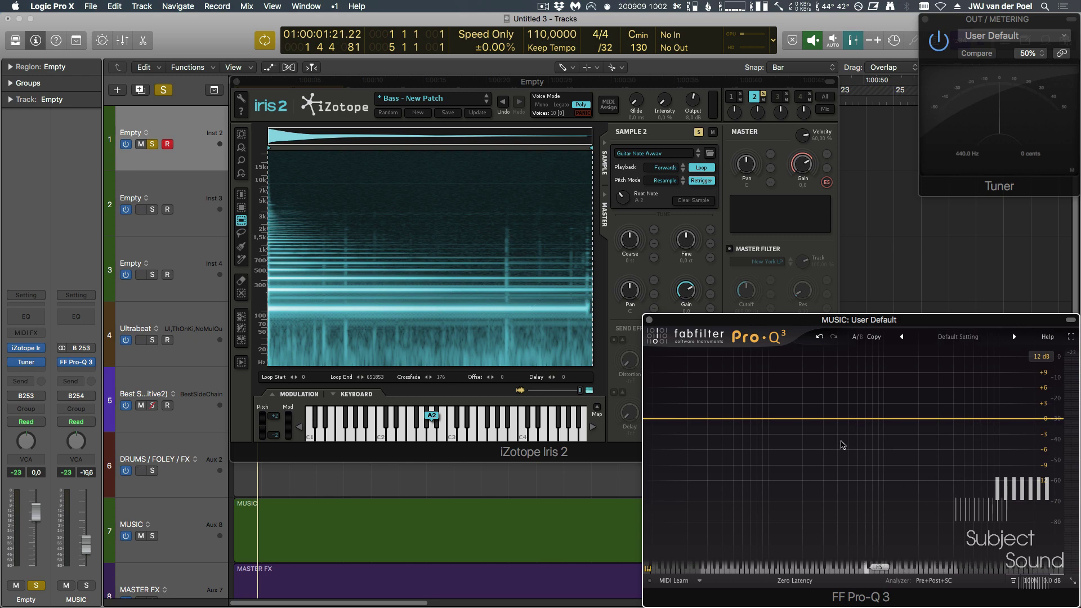
key(space)
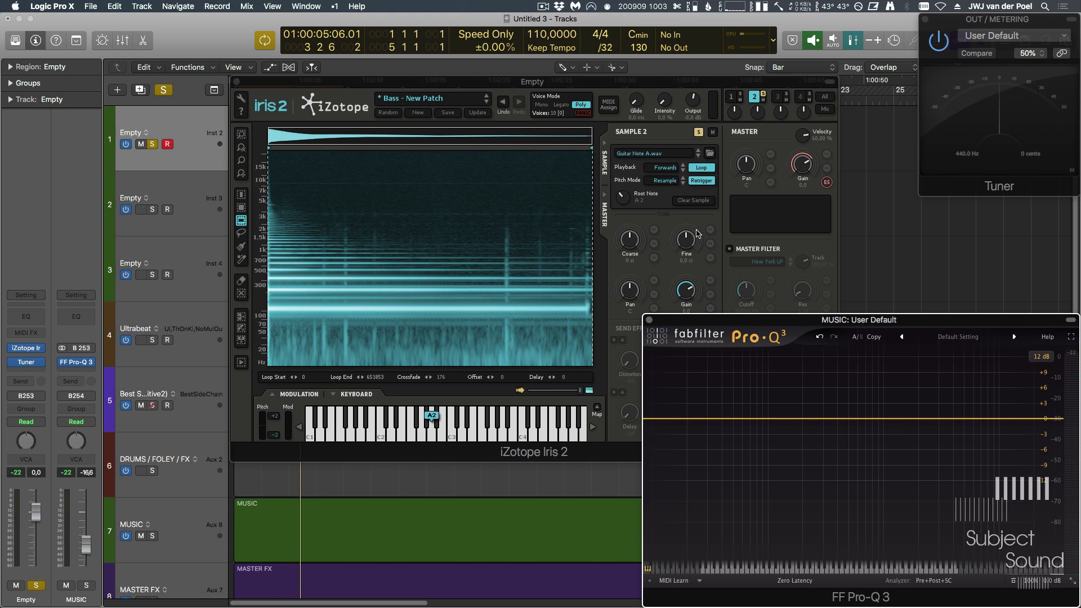
- Solo only sample 1 again, isolate its fundamental band just below 300 Hz in the spectrogram and play it
click(765, 95)
click(740, 95)
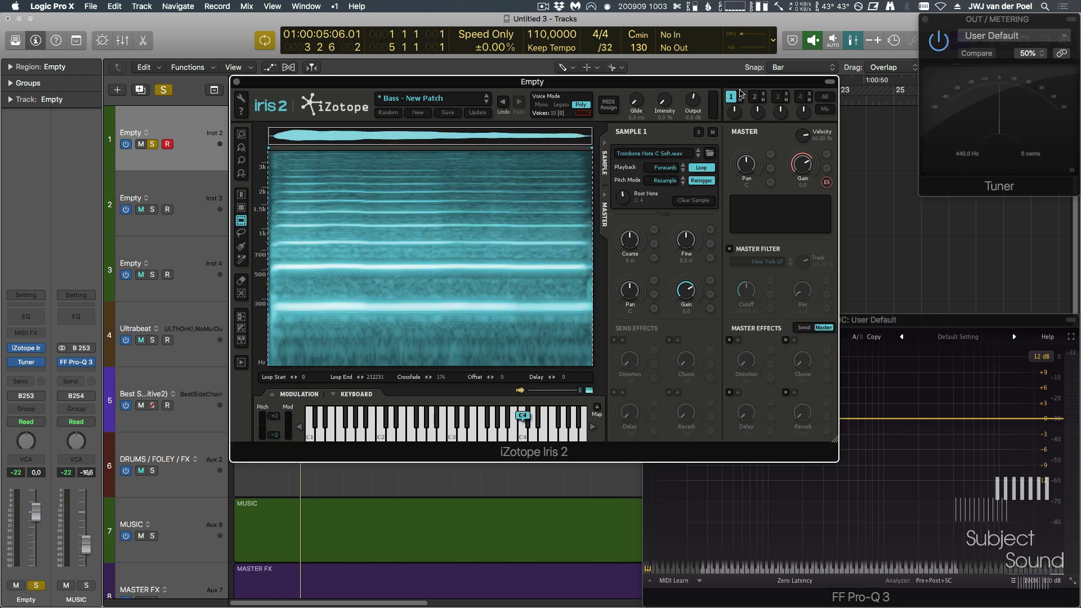
click(741, 93)
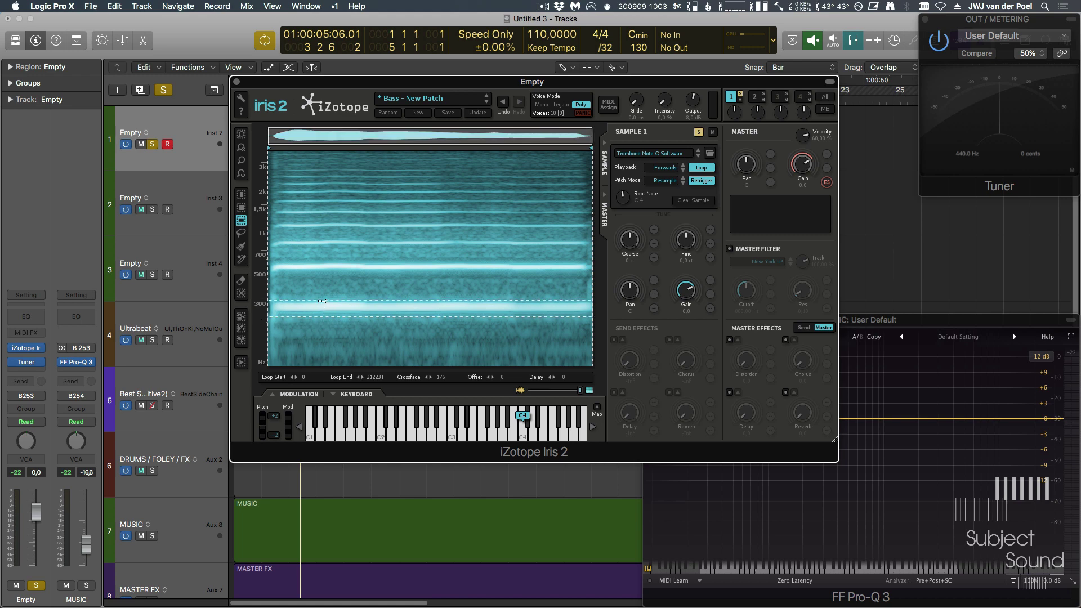
mouse_move(322, 316)
mouse_down()
mouse_move(335, 268)
mouse_move(319, 220)
mouse_up()
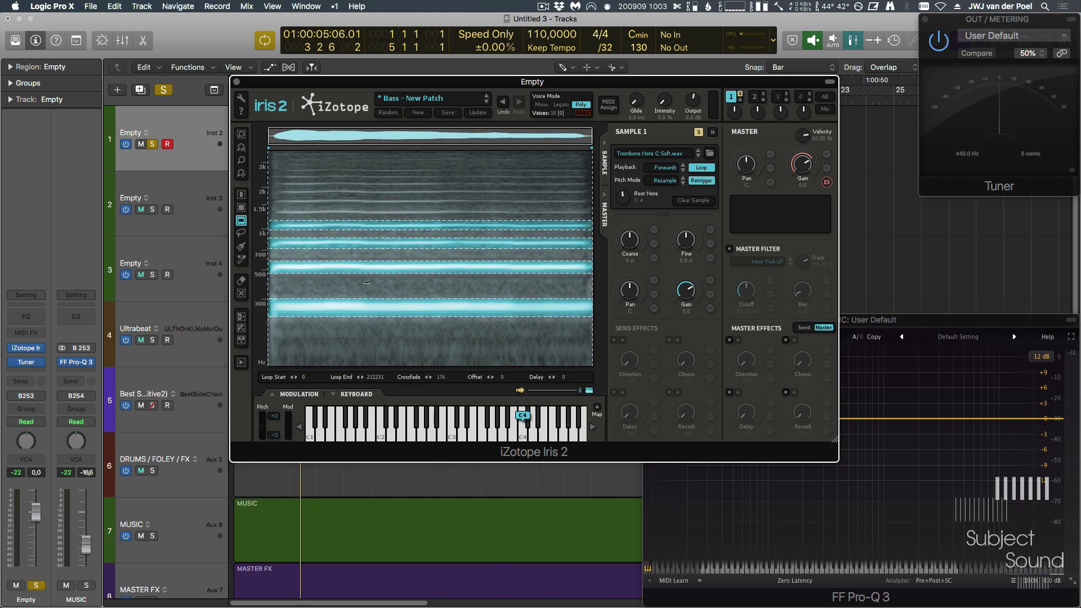
drag(371, 281, 356, 221)
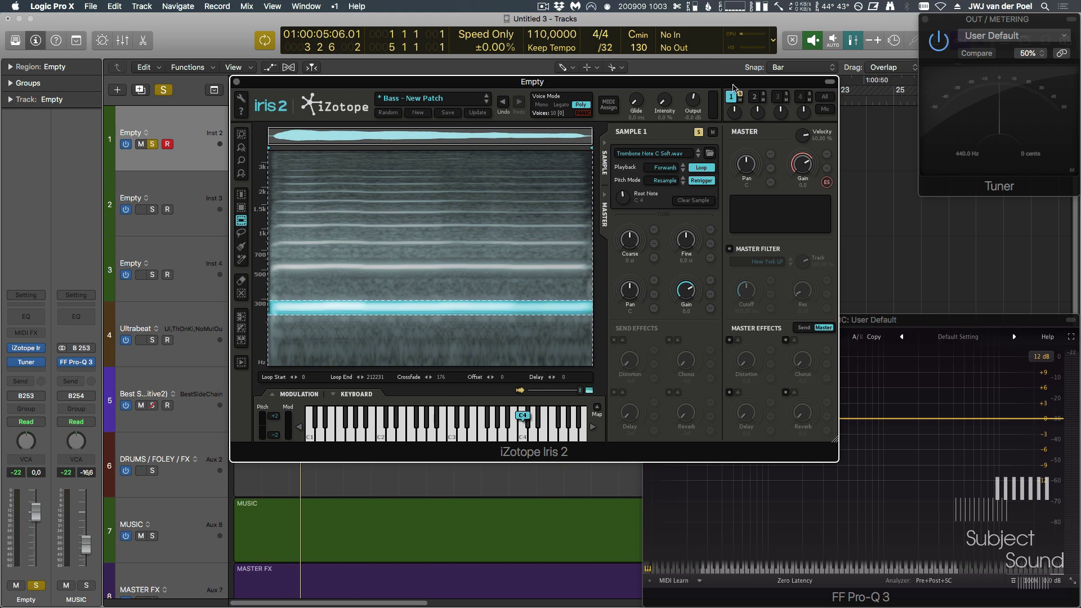
key(space)
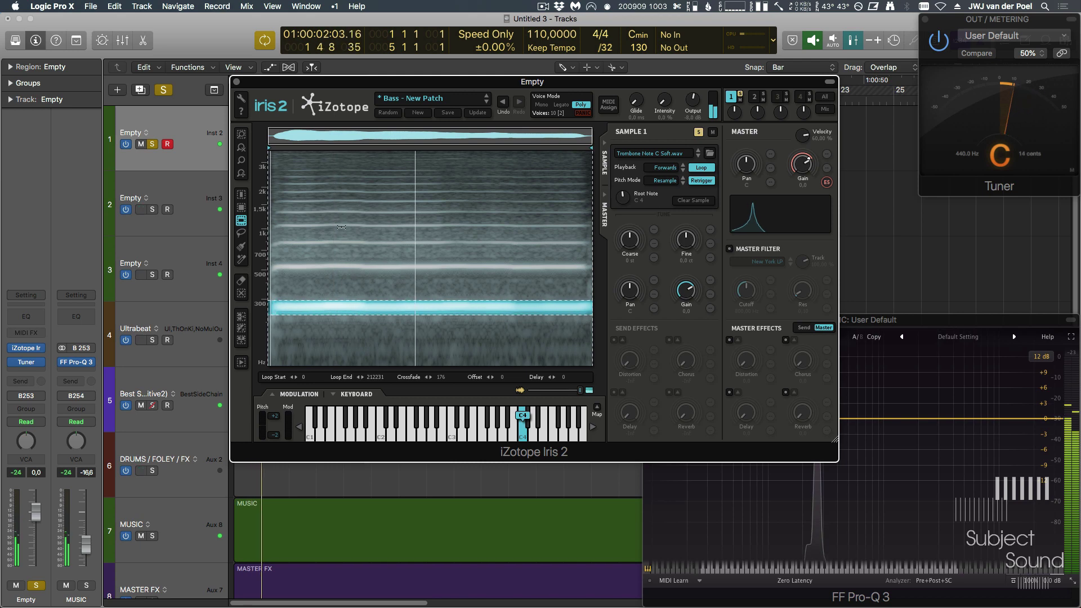
- Select the second and third harmonic bands of the trombone note, keep the fundamental selected, and audition the selections
drag(279, 279, 300, 262)
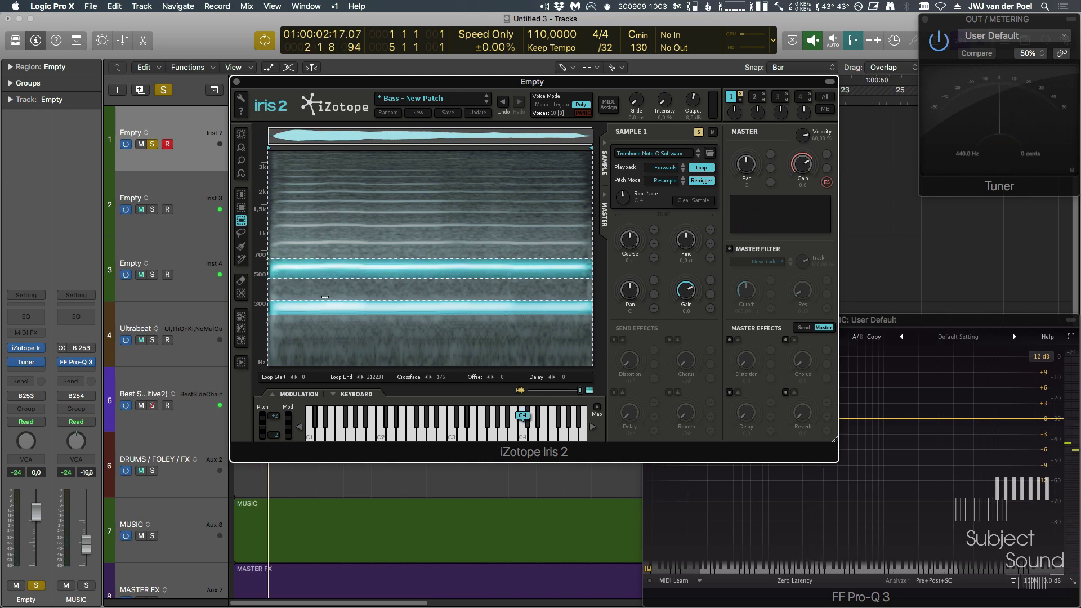
key(space)
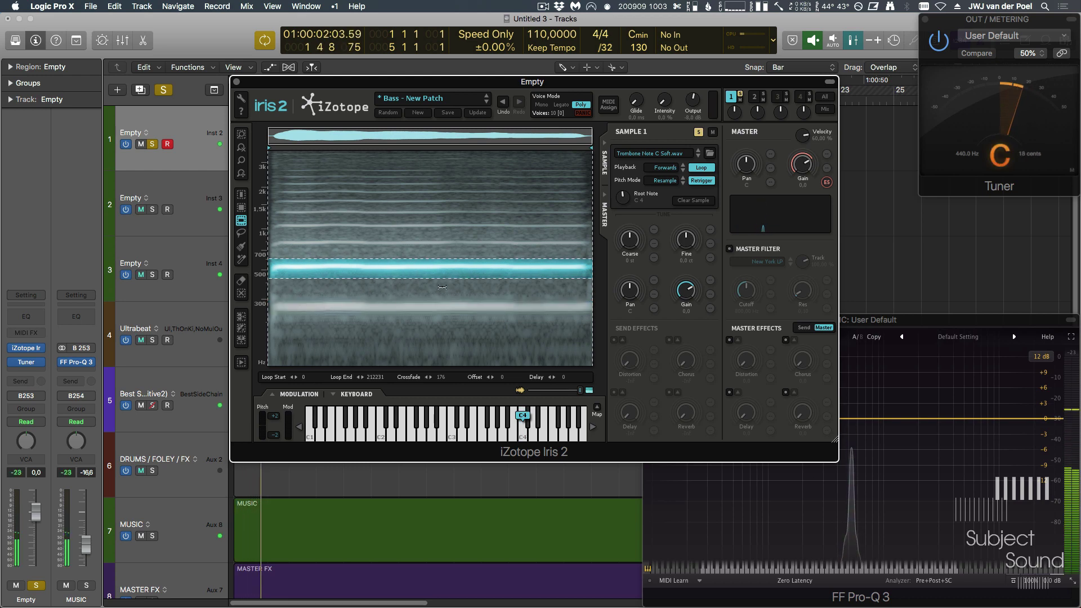
drag(394, 295, 410, 308)
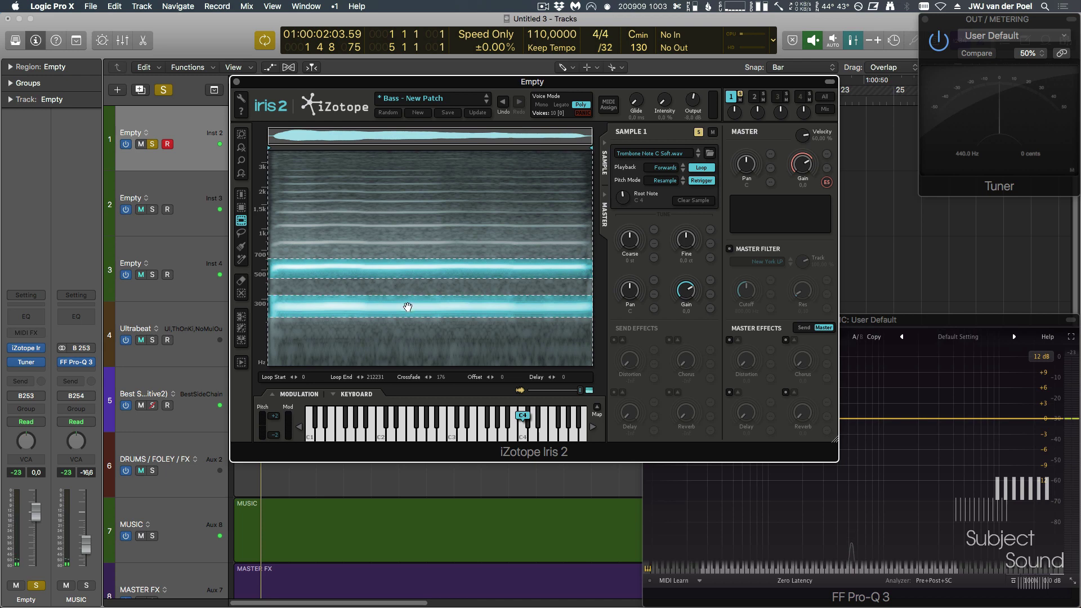
key(space)
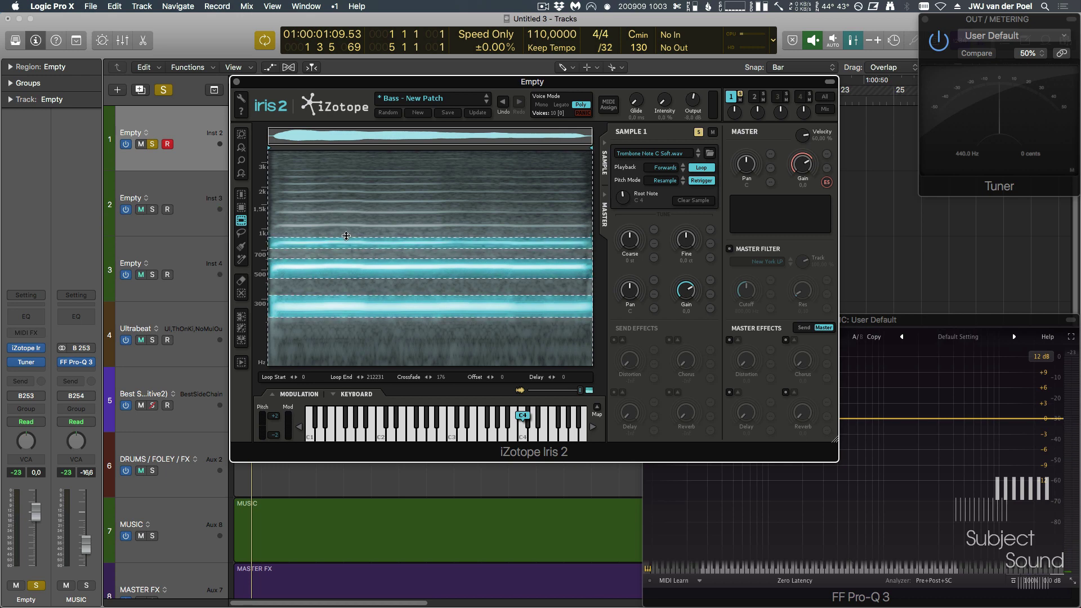
key(space)
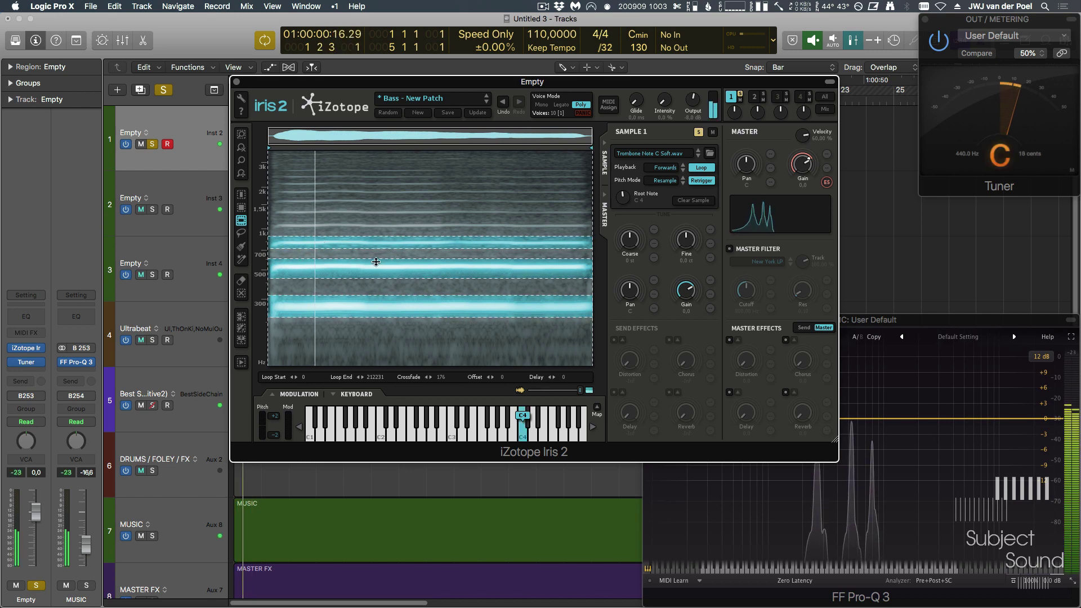
key(space)
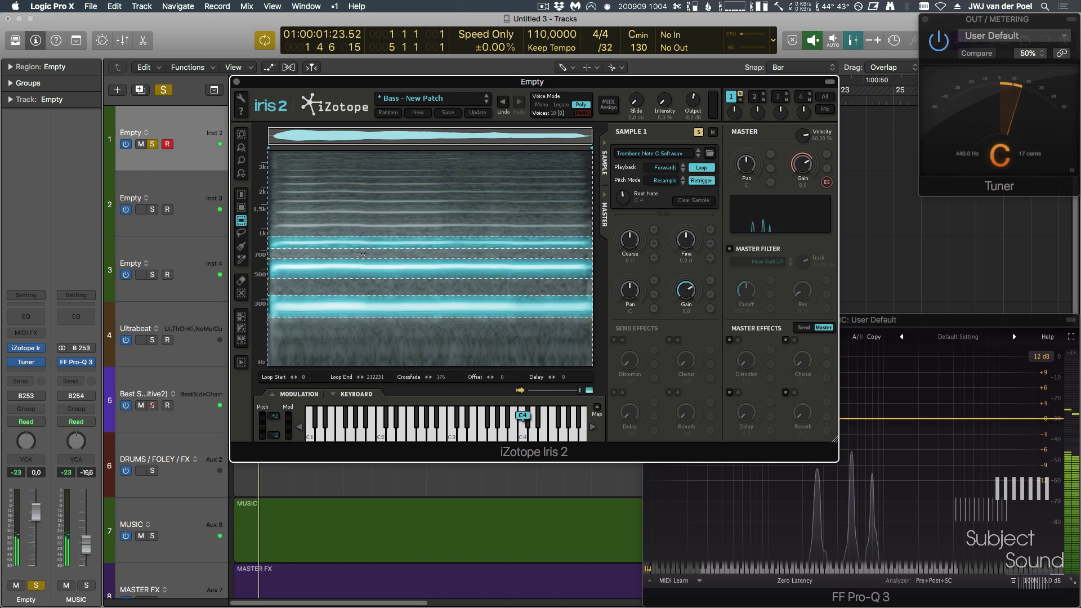
- Isolate the third harmonic band and play it, then add the fourth harmonic band and play both
drag(351, 253, 353, 359)
key(space)
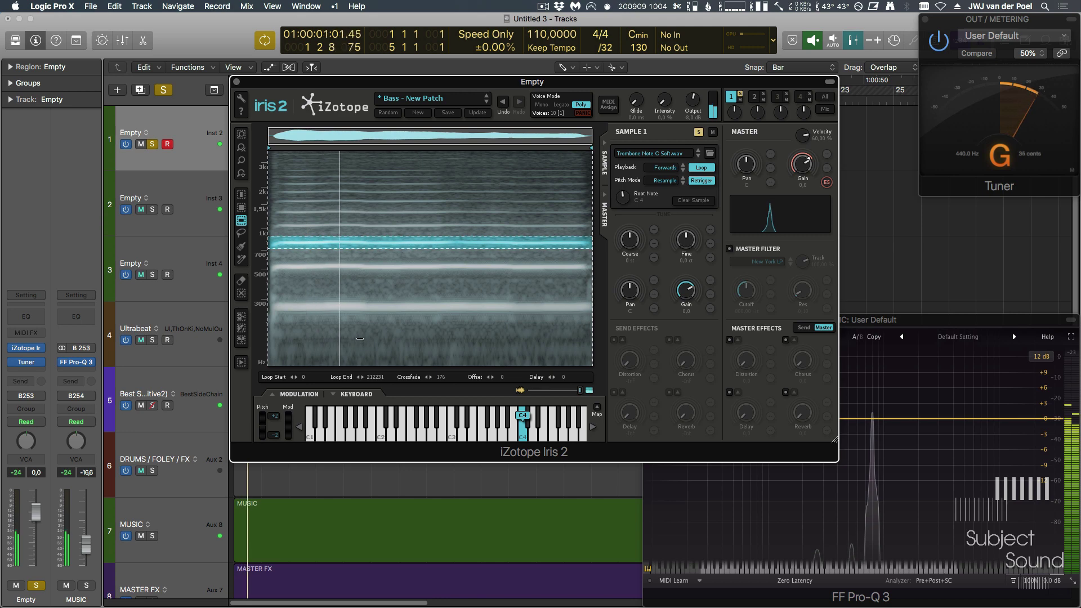
key(space)
drag(342, 221, 349, 226)
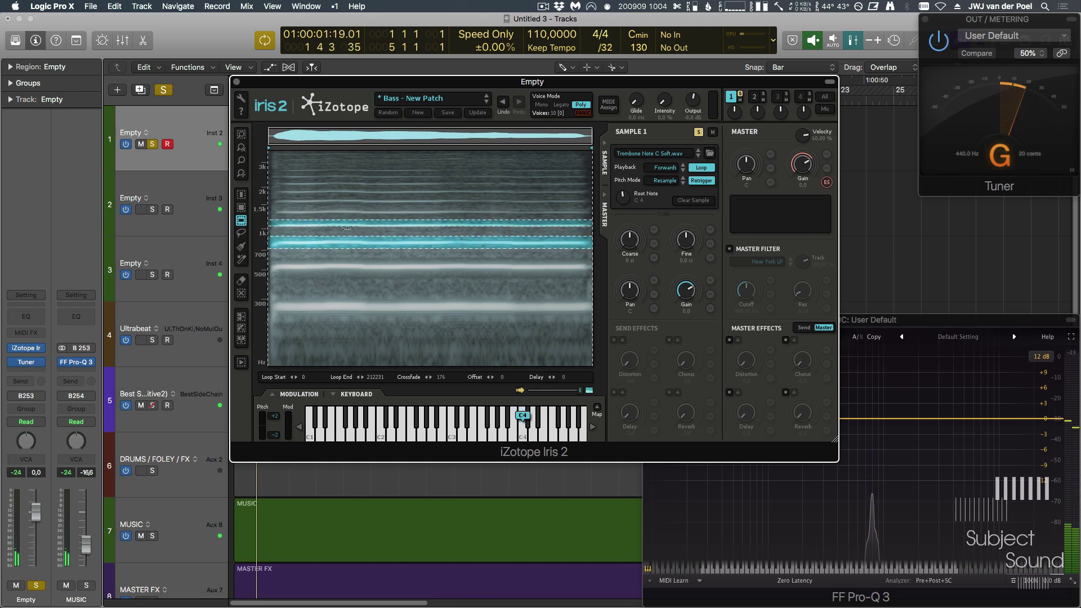
key(space)
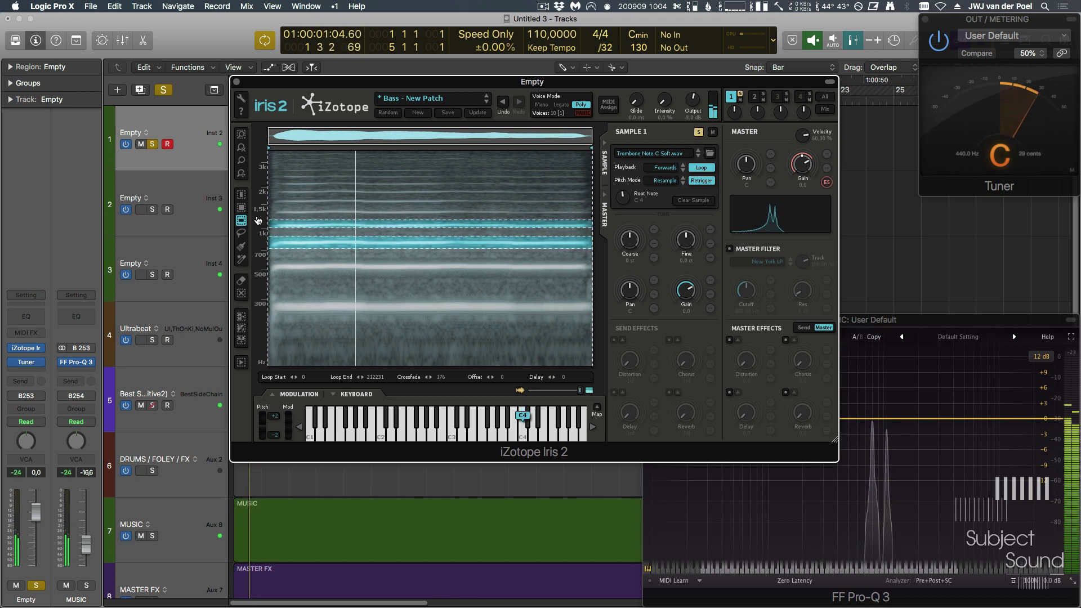
- Isolate the fifth harmonic band, add the third harmonic and fundamental bands, and audition the combination
scroll(270, 237, up, 3)
scroll(261, 237, up, 3)
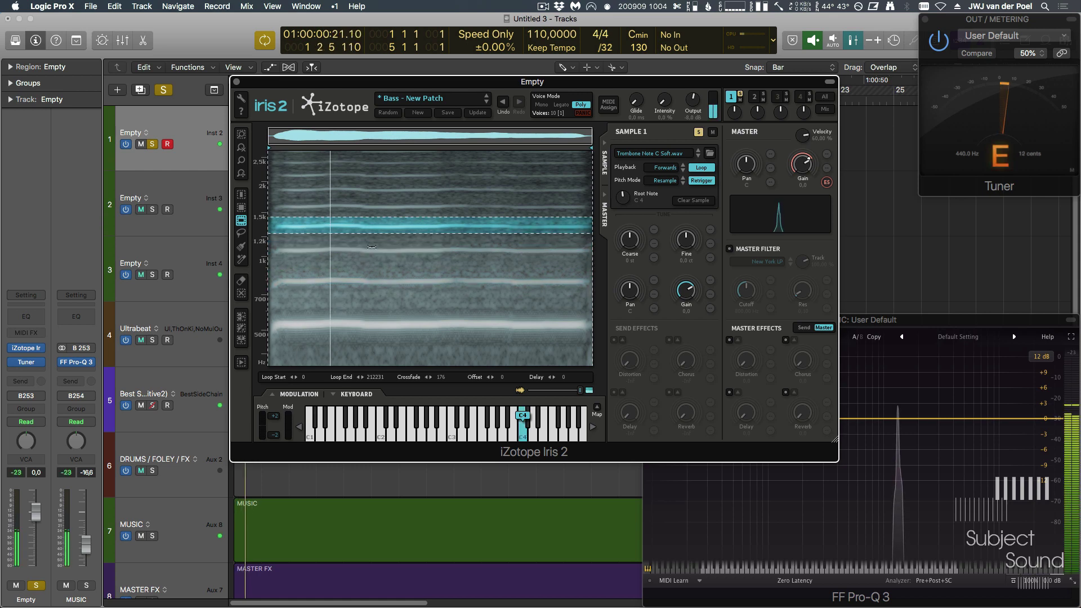
drag(323, 271, 338, 290)
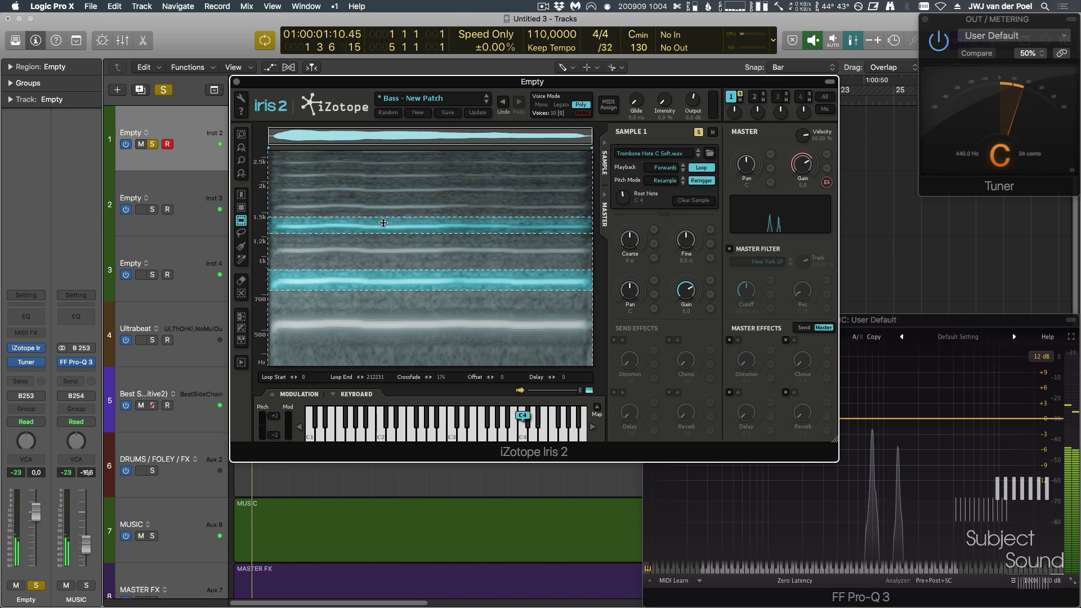
scroll(259, 237, up, 3)
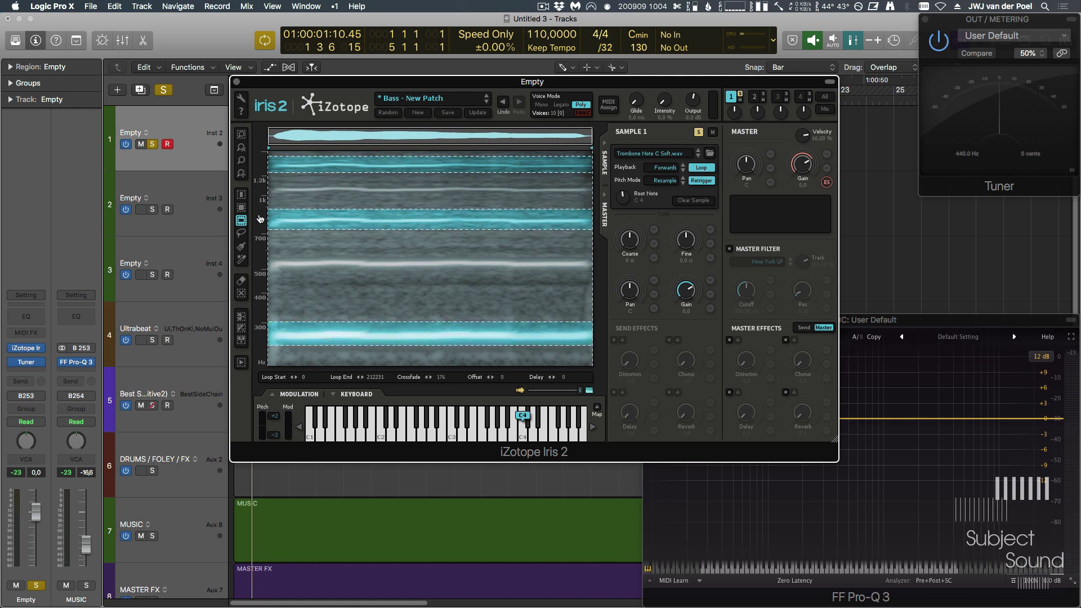
key(space)
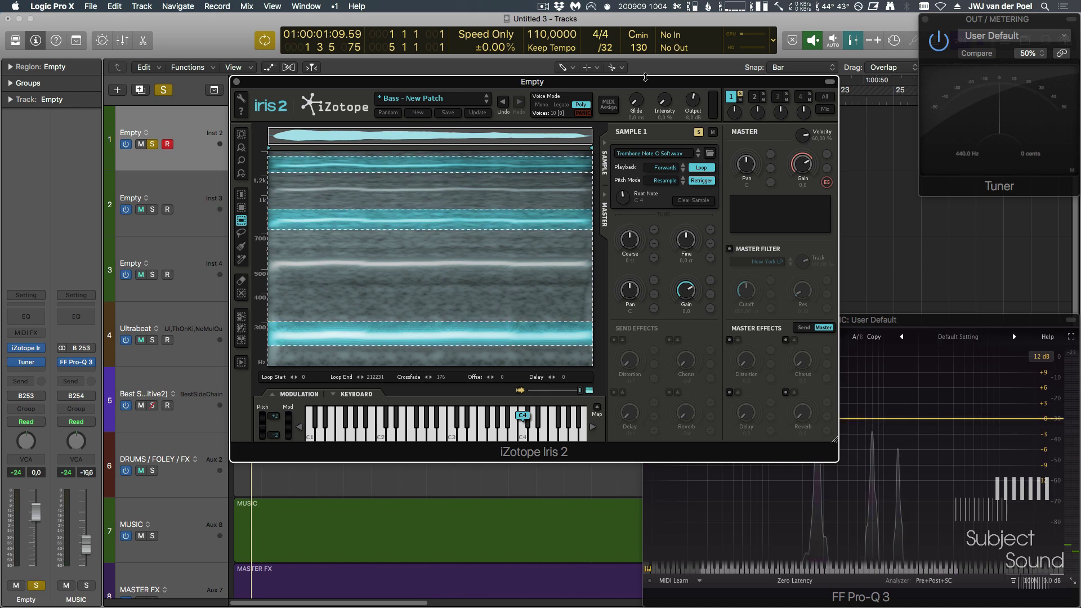
- Unsolo sample 1, close Iris 2 and open the Serum instrument on the second track
click(741, 94)
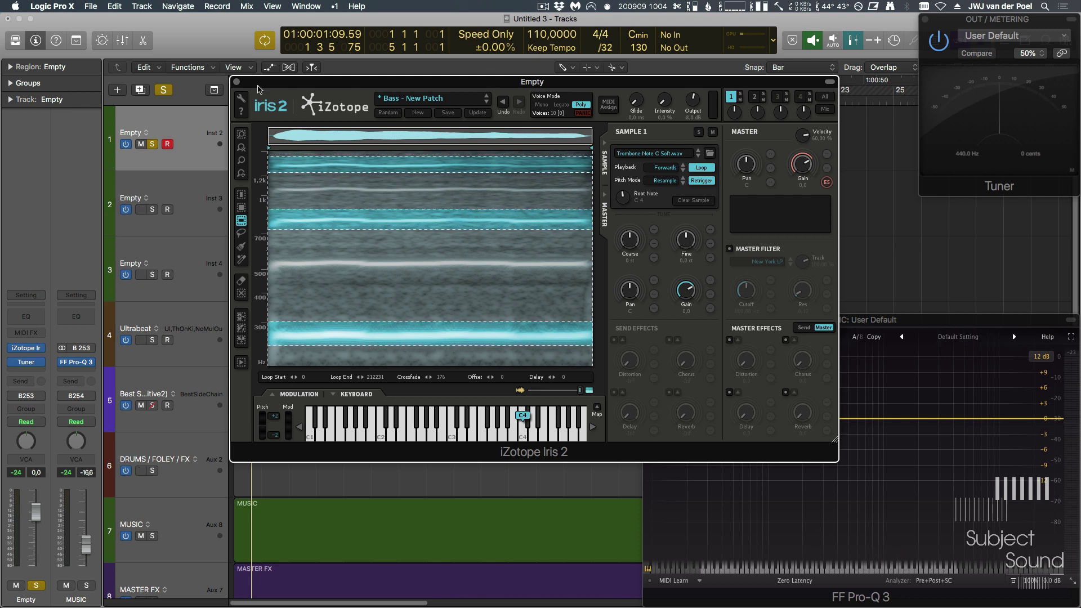
click(236, 84)
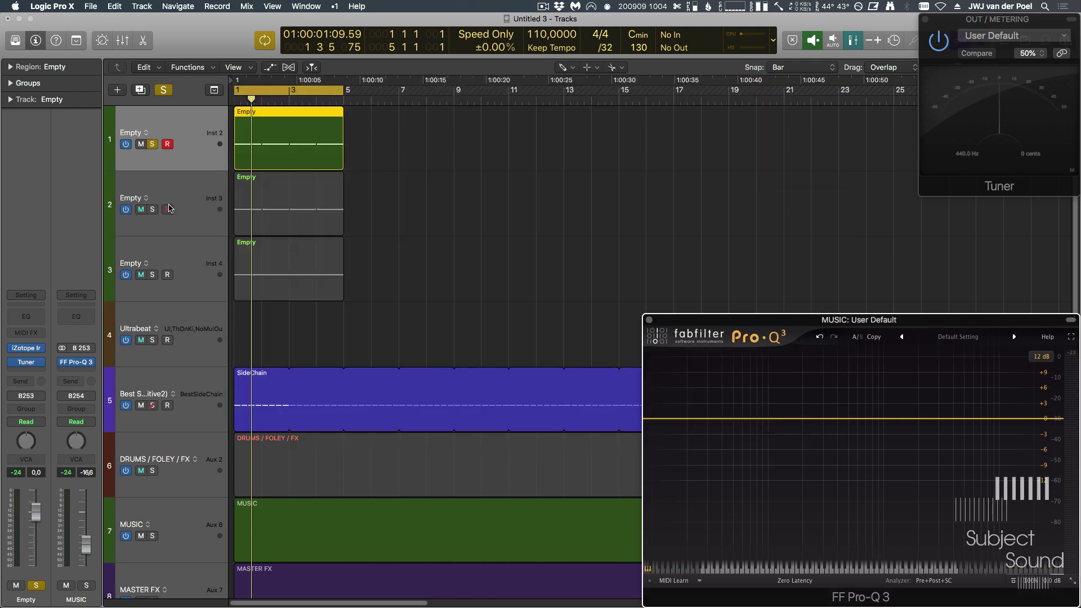
click(191, 197)
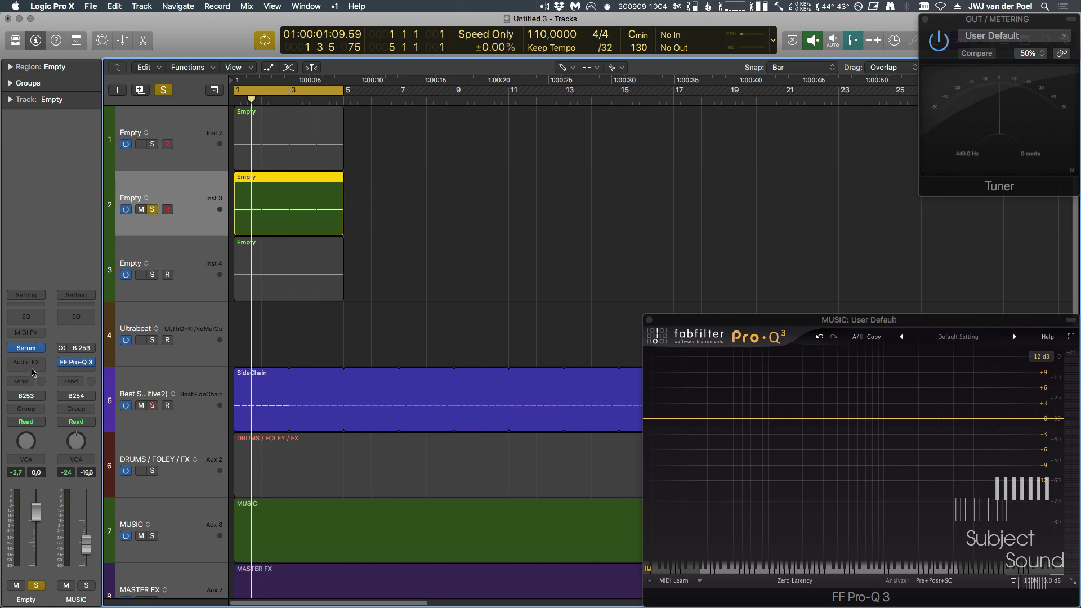
click(26, 349)
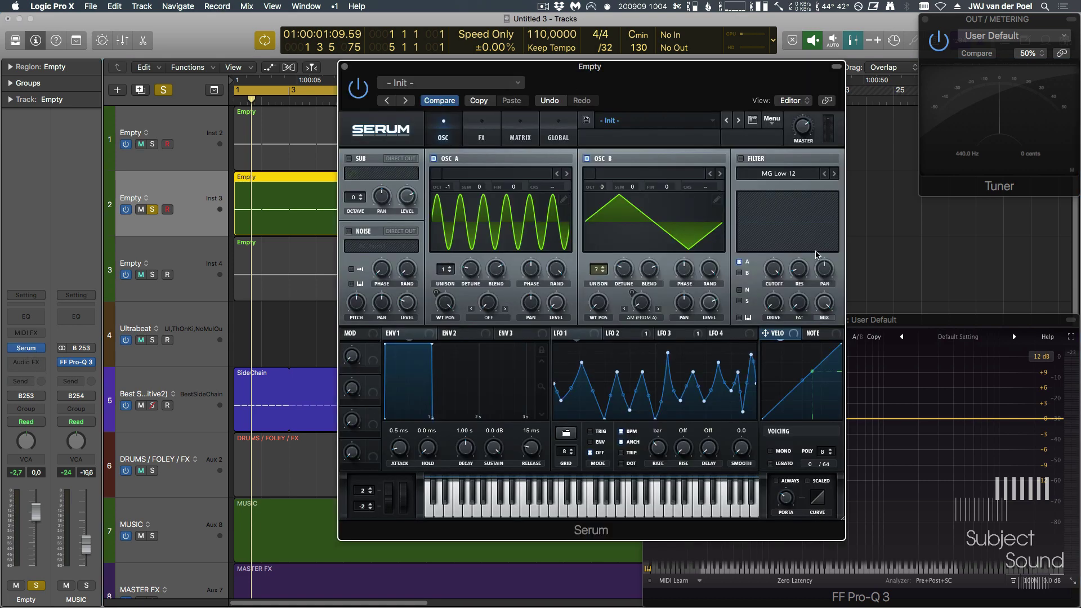
- Initialise the Serum preset and clear all harmonic bins of oscillator A's waveform in the wavetable editor
click(773, 120)
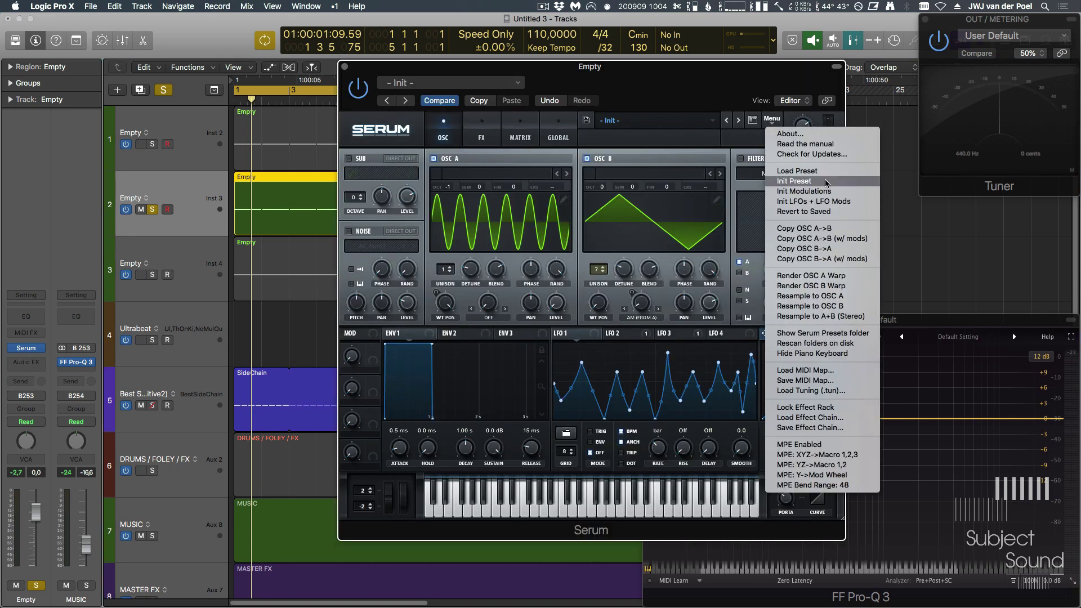
click(823, 182)
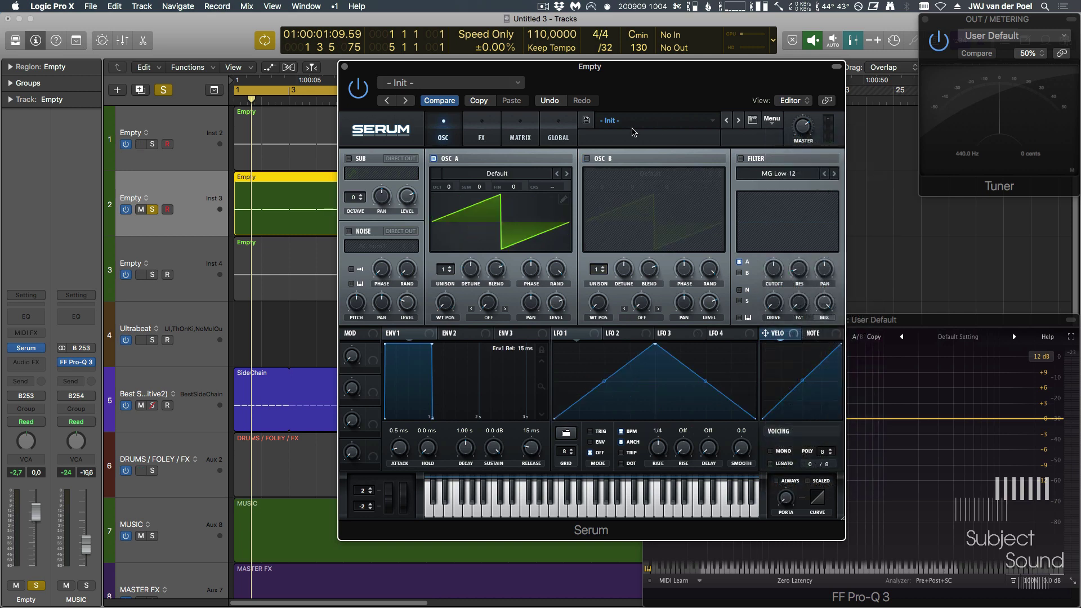
click(564, 199)
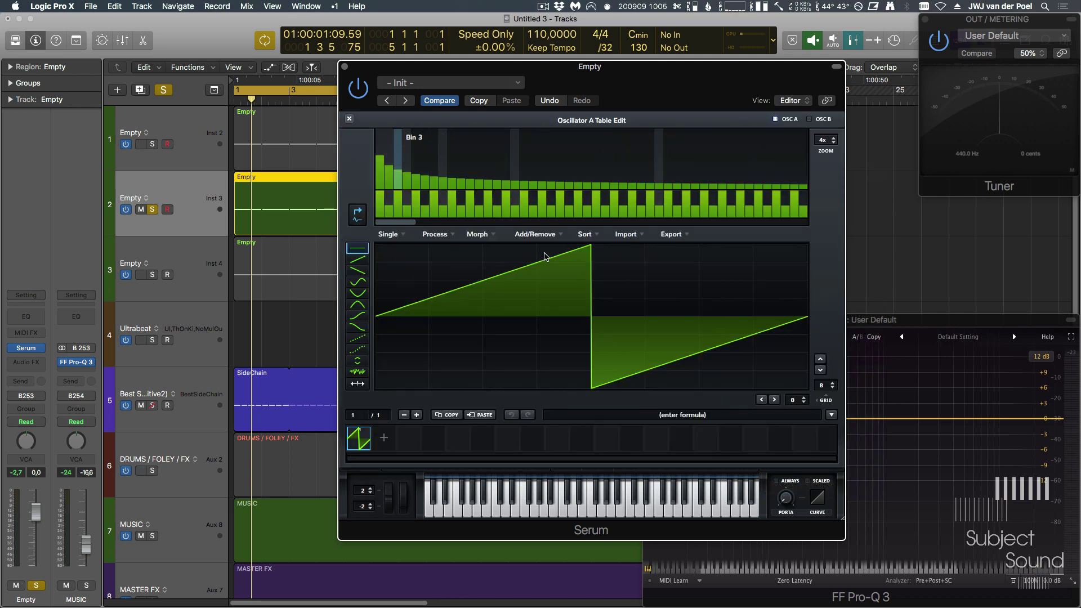
right_click(580, 170)
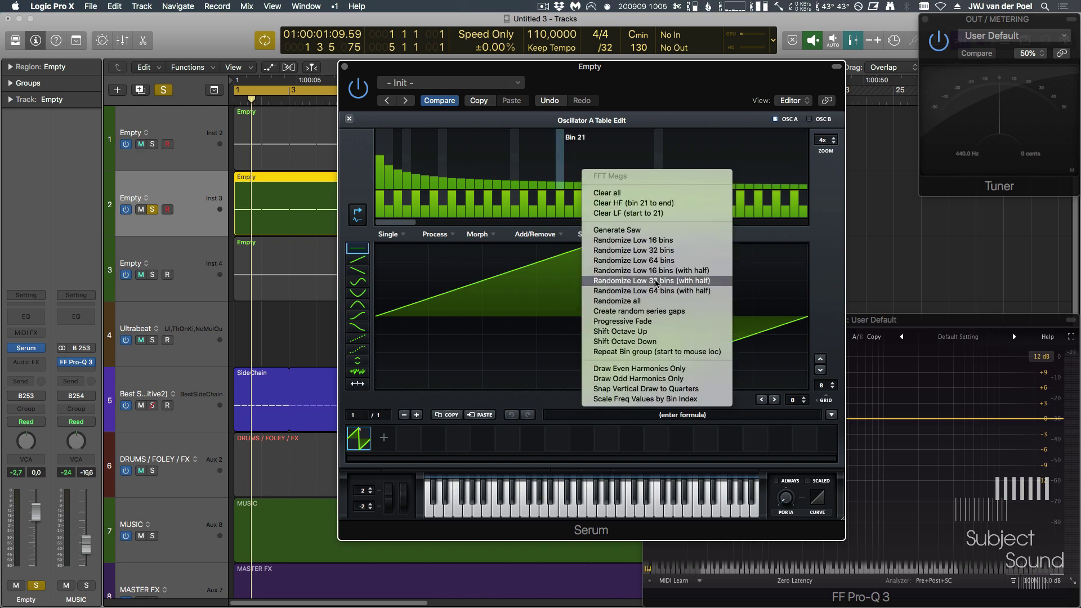
click(490, 207)
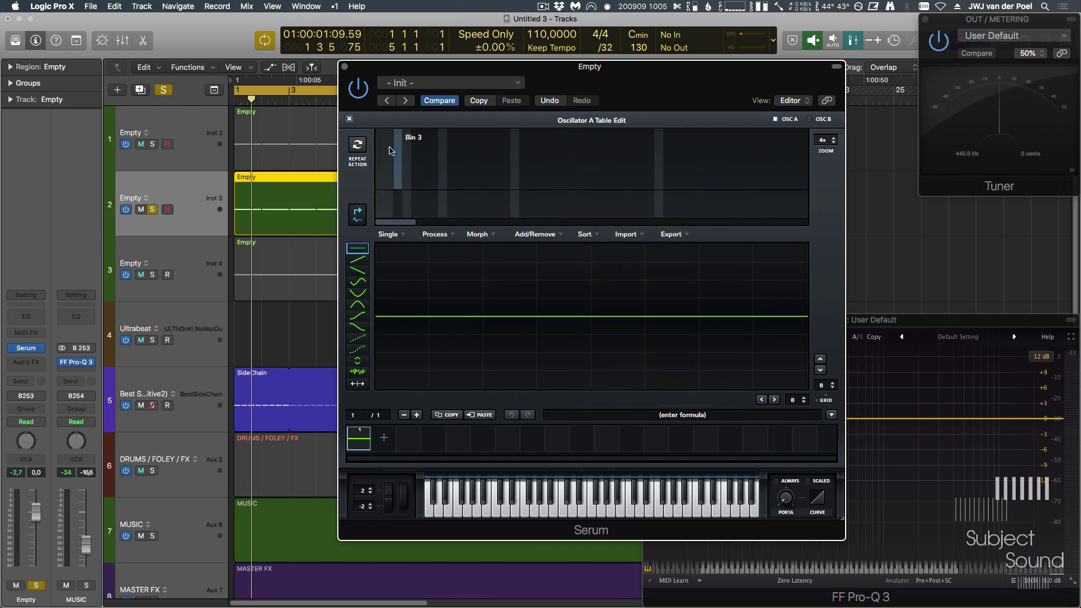
- Raise only harmonic bin 1 of oscillator A's waveform and play it
drag(379, 135, 380, 148)
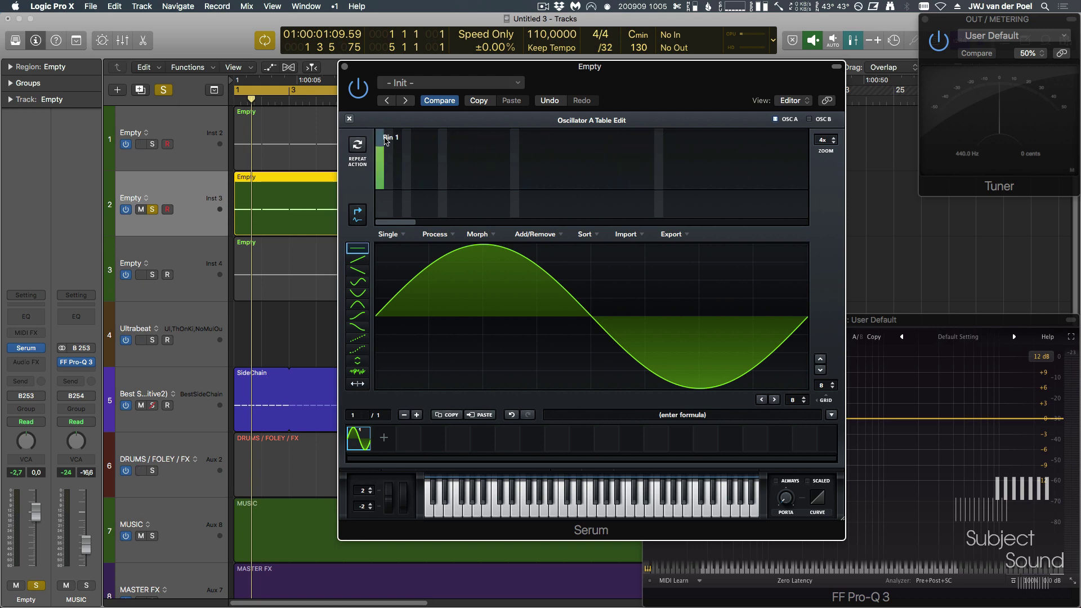
drag(378, 136, 378, 147)
key(space)
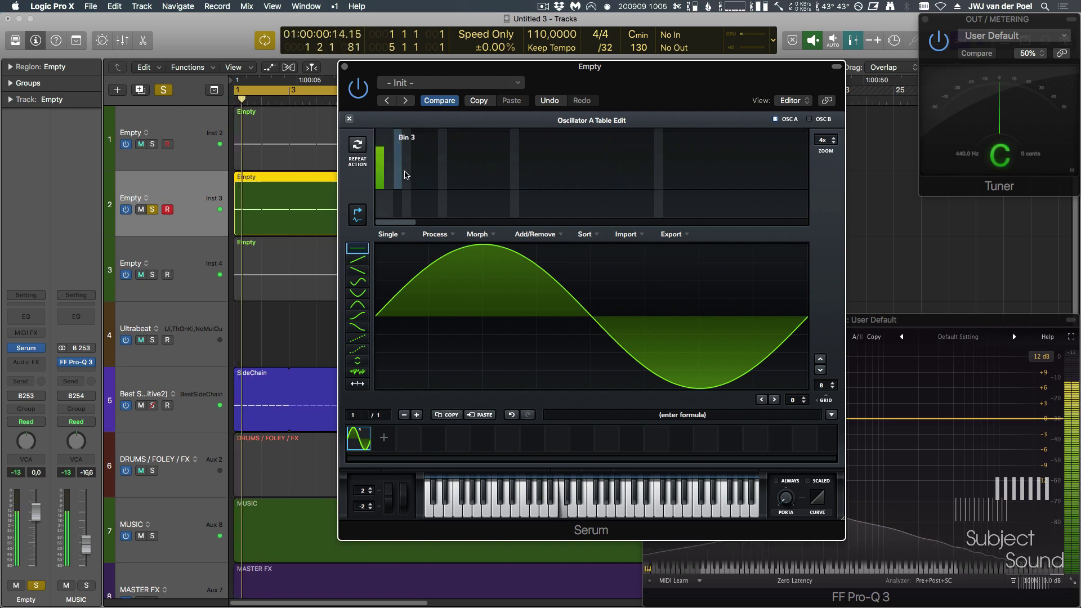
- Replace bin 1 with harmonic bin 2 near full level in oscillator A's waveform and play it
drag(389, 157, 378, 190)
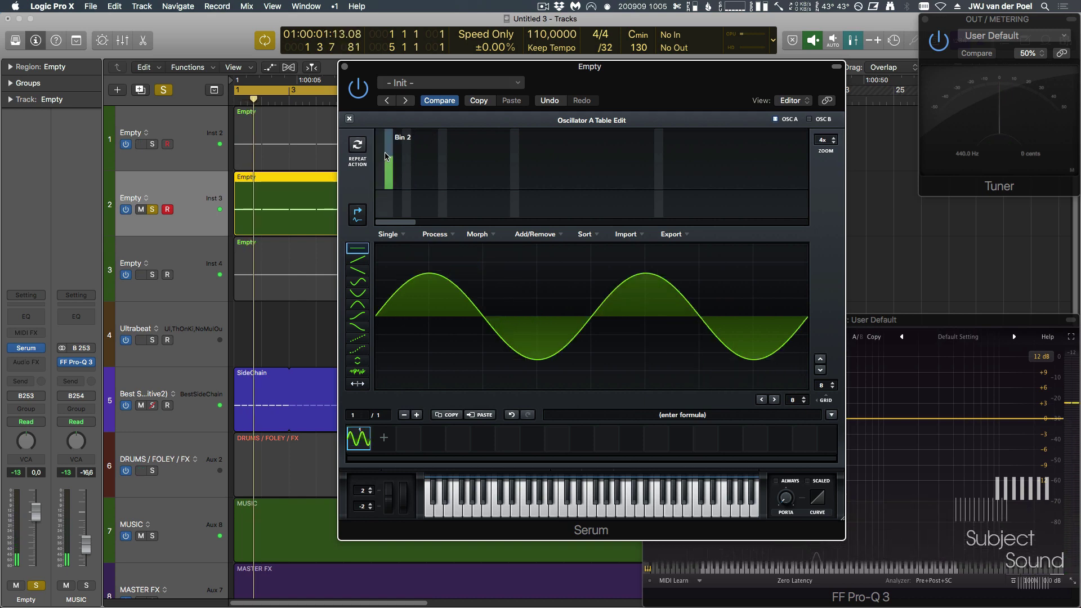
click(389, 150)
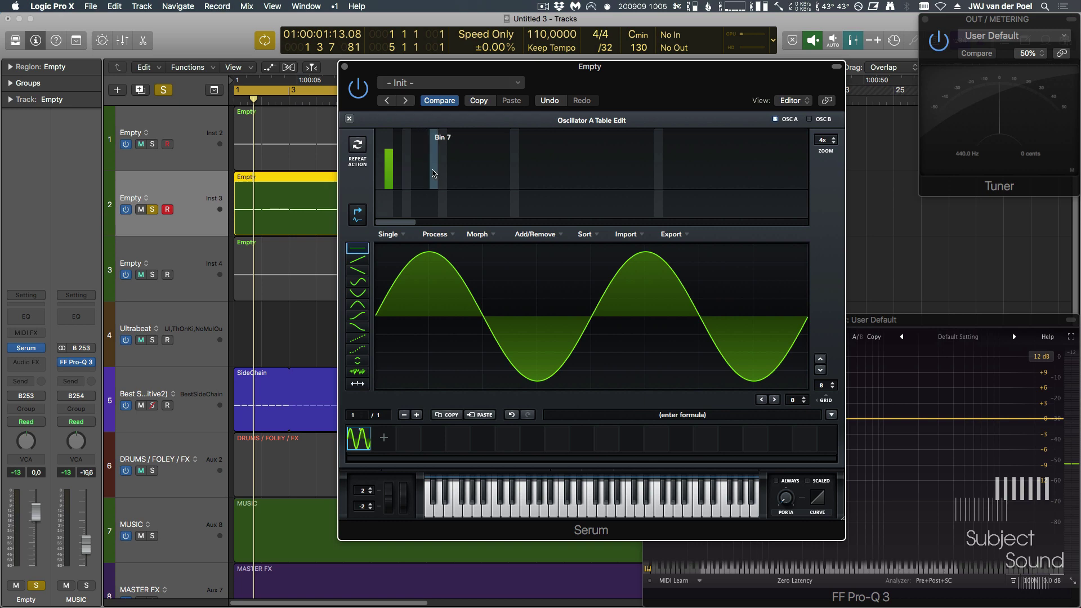
key(space)
click(390, 159)
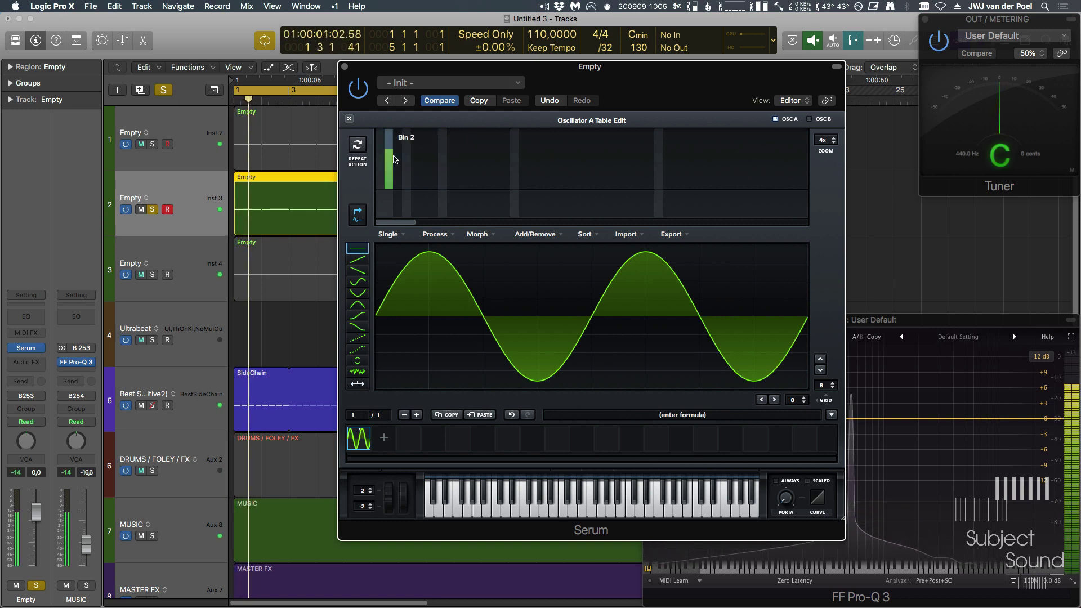
- Replace bin 2 with harmonic bins 3 and 4, auditioned one at a time, and clear the waveform
drag(390, 162, 390, 190)
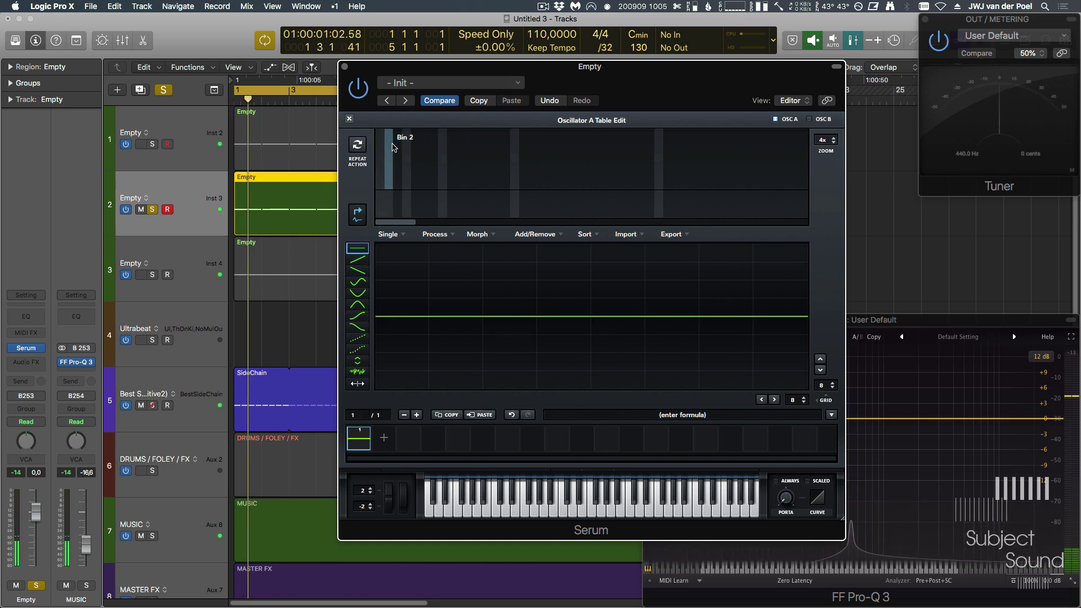
click(402, 145)
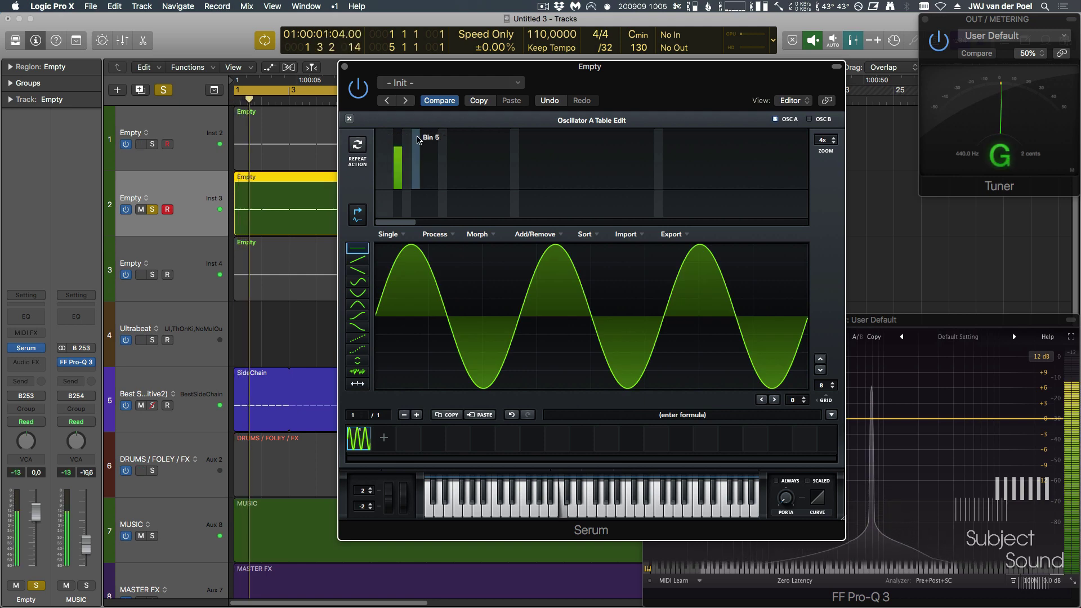
click(407, 158)
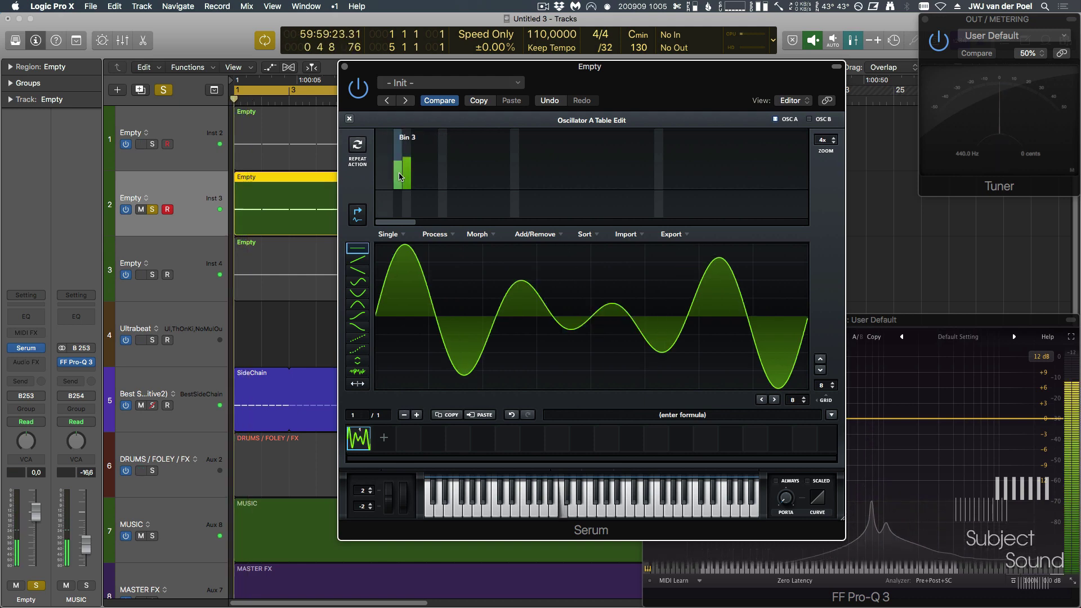
click(408, 178)
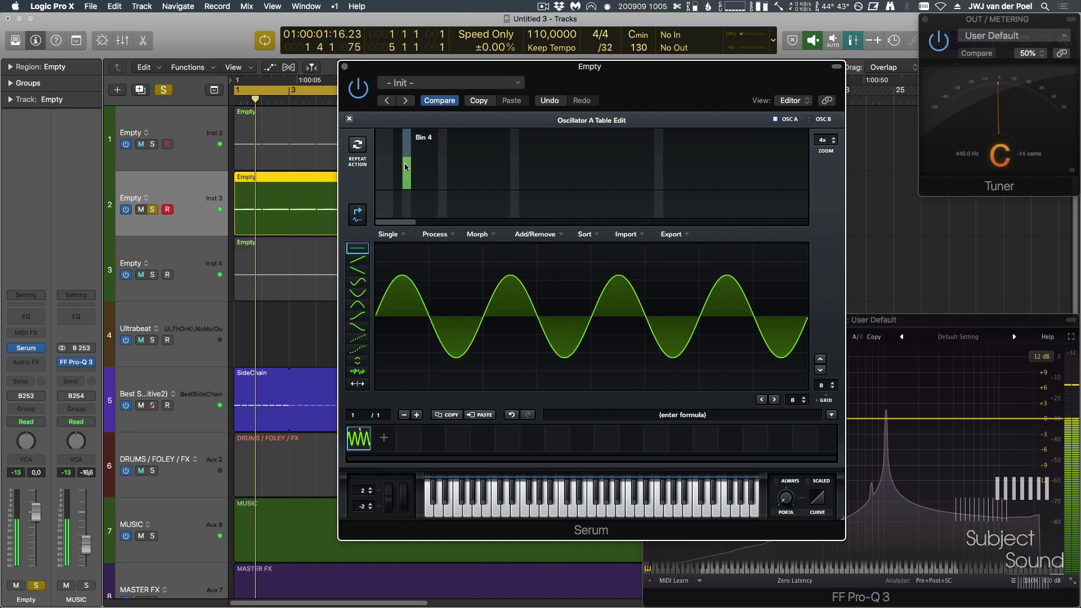
click(408, 188)
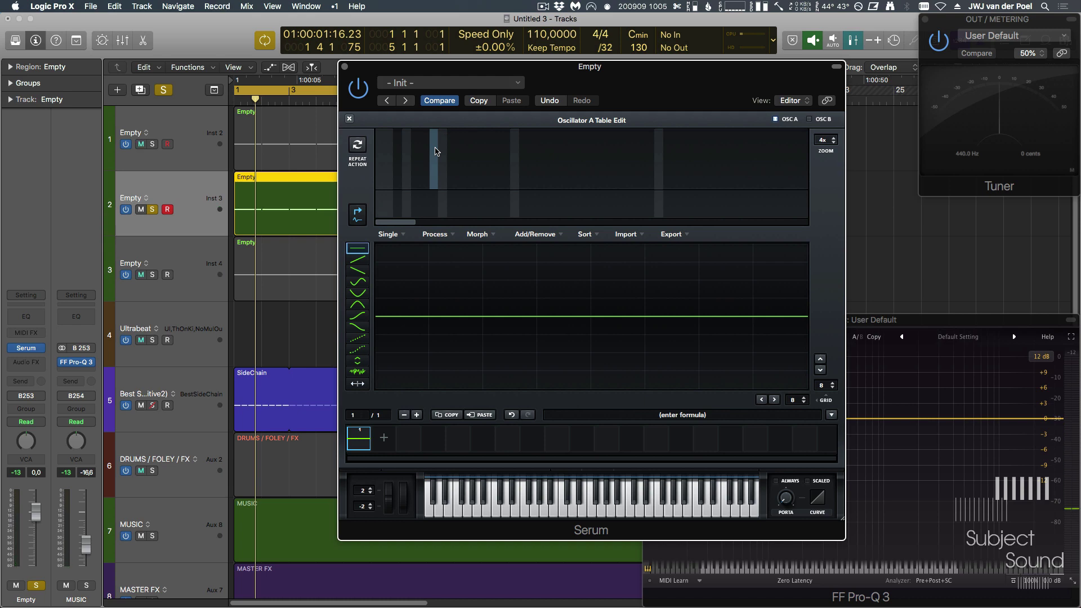
- Draw harmonic bin 1 in the first wavetable frame and add a second frame containing only harmonic bin 2
click(381, 138)
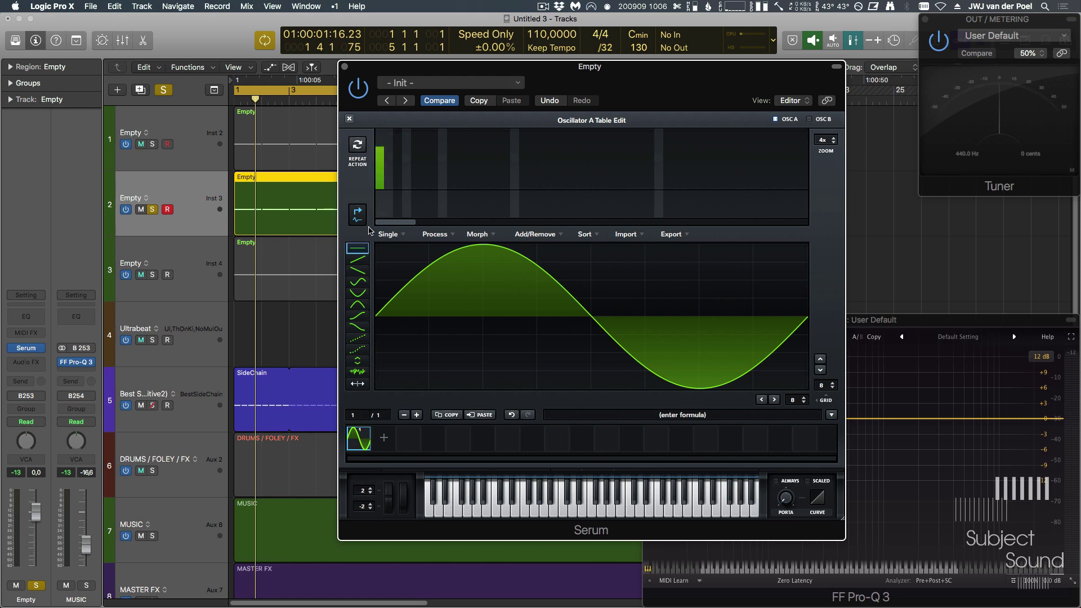
click(384, 441)
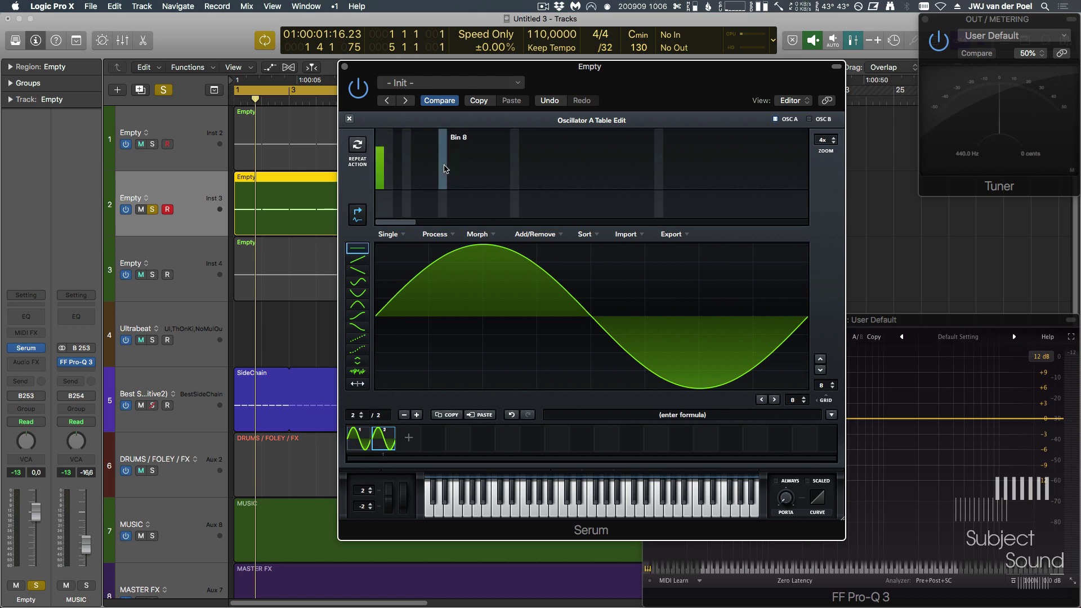
click(390, 146)
drag(381, 151, 382, 196)
click(390, 151)
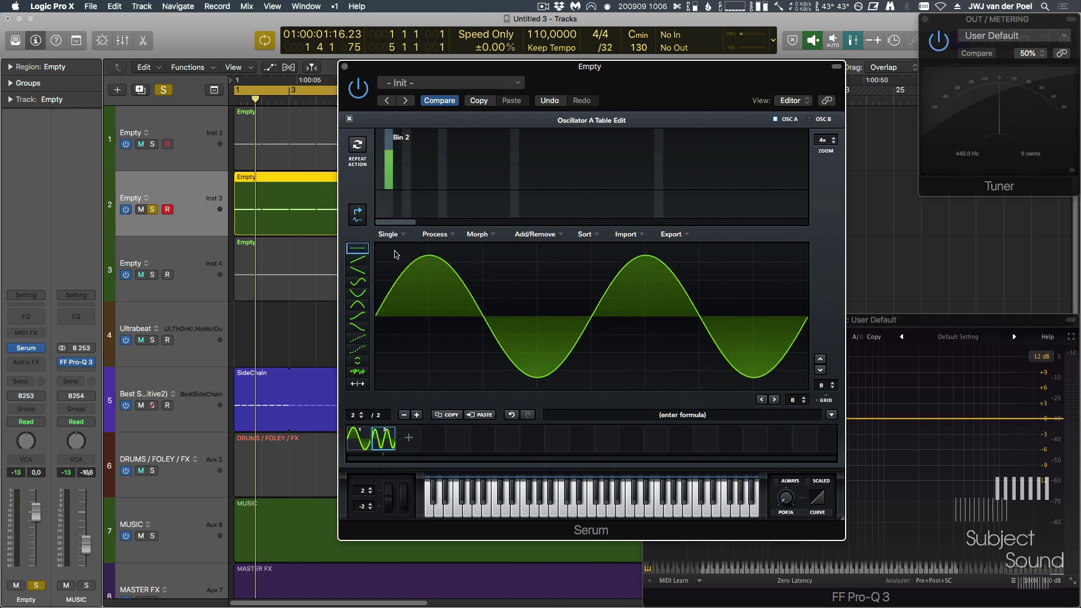
- Add a third wavetable frame containing only harmonic bin 3 at full waveform height
click(412, 439)
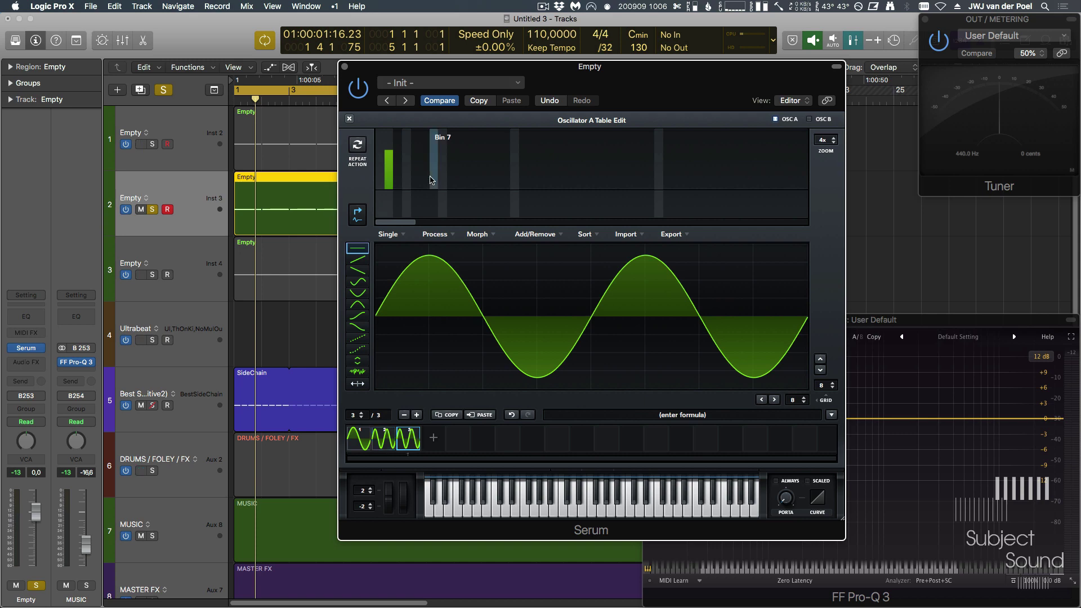
click(401, 138)
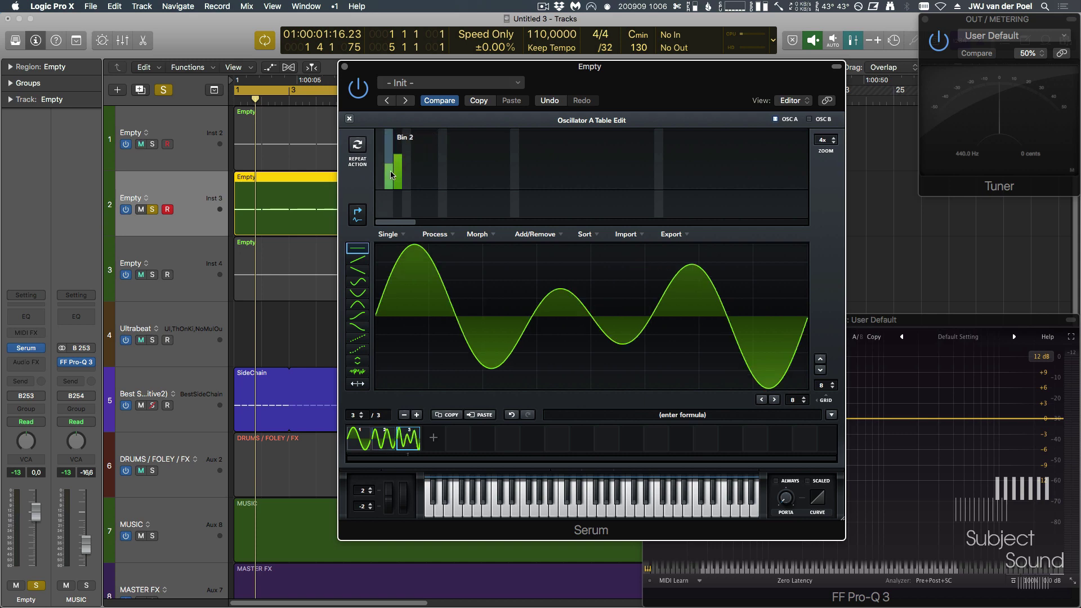
drag(390, 170, 390, 194)
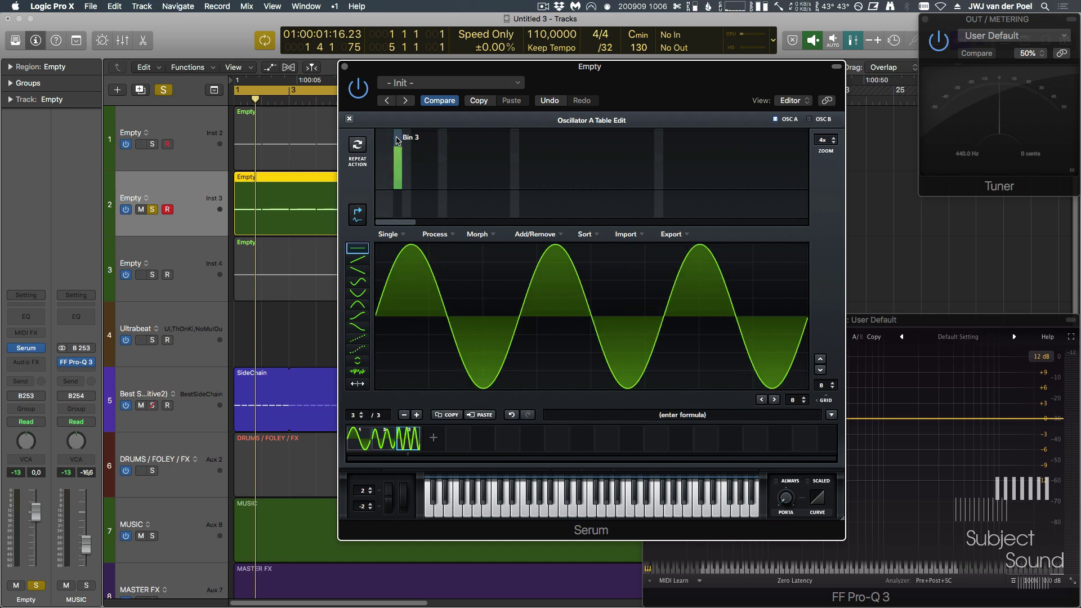
click(398, 148)
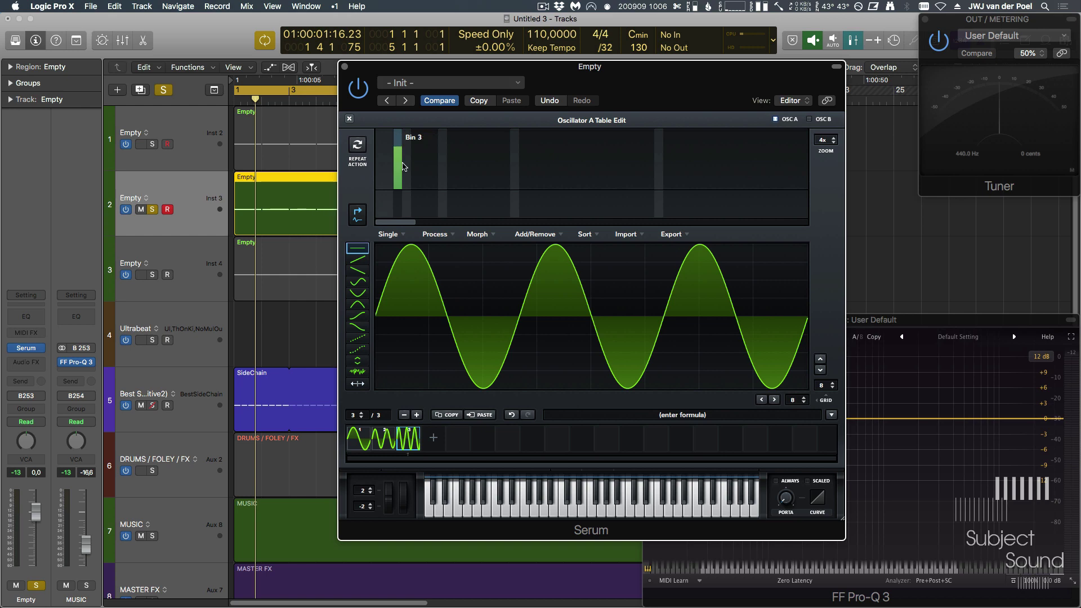
- Review the first three wavetable frames and raise bin 2 in the second frame to full waveform height
click(385, 444)
click(363, 439)
click(385, 437)
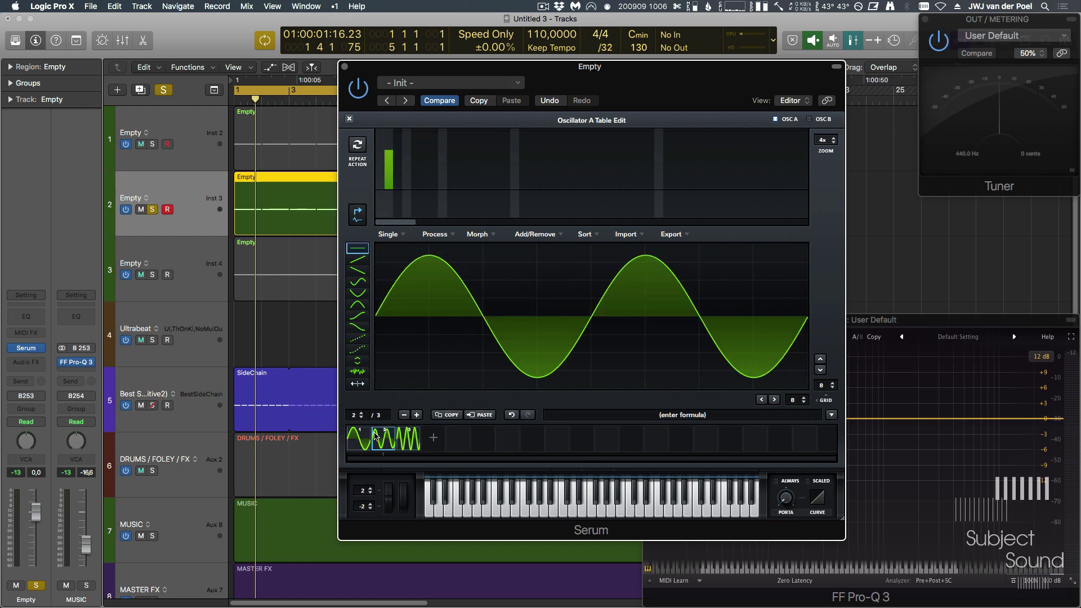
click(359, 438)
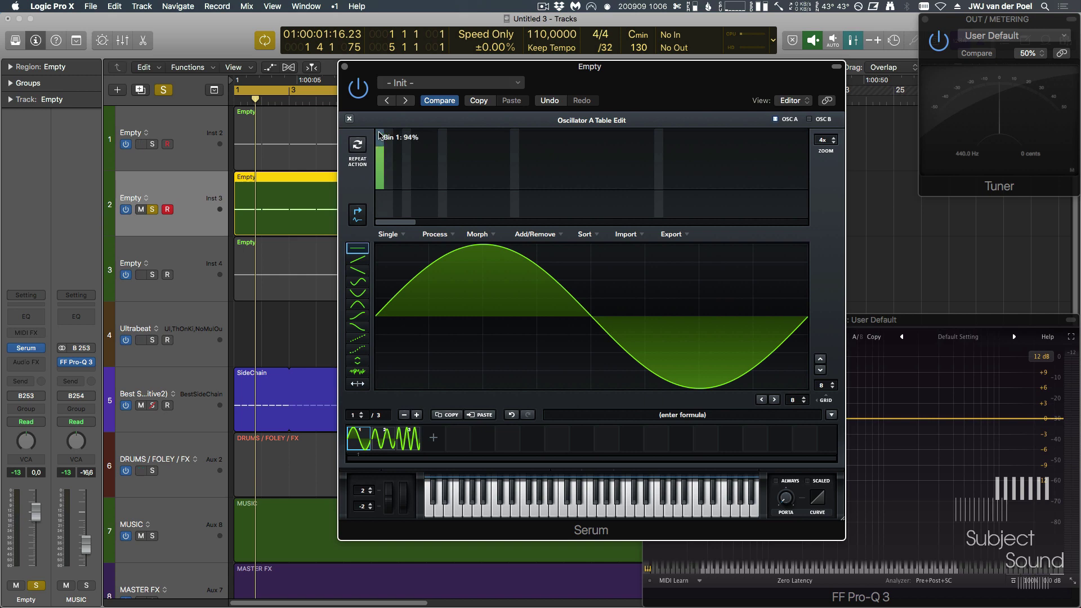
click(386, 445)
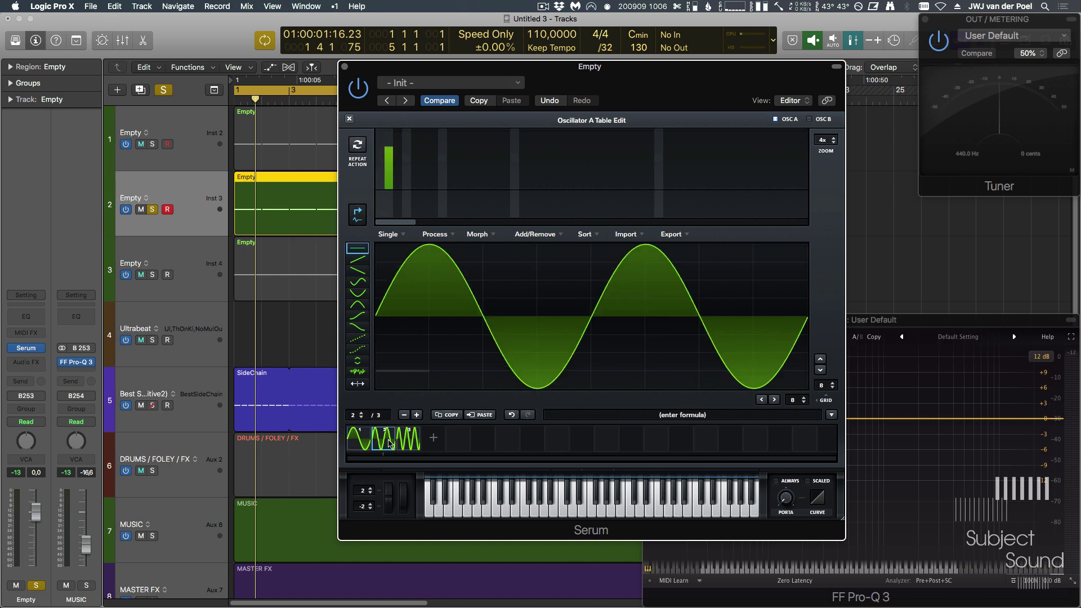
click(408, 439)
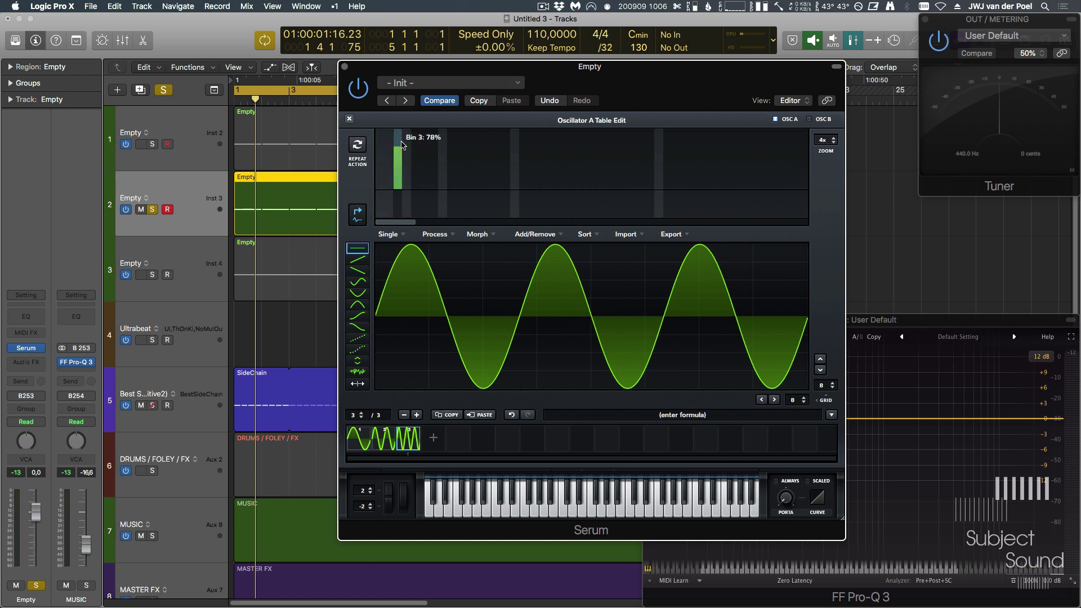
- Add a fourth wavetable frame containing only harmonic bin 4
click(433, 438)
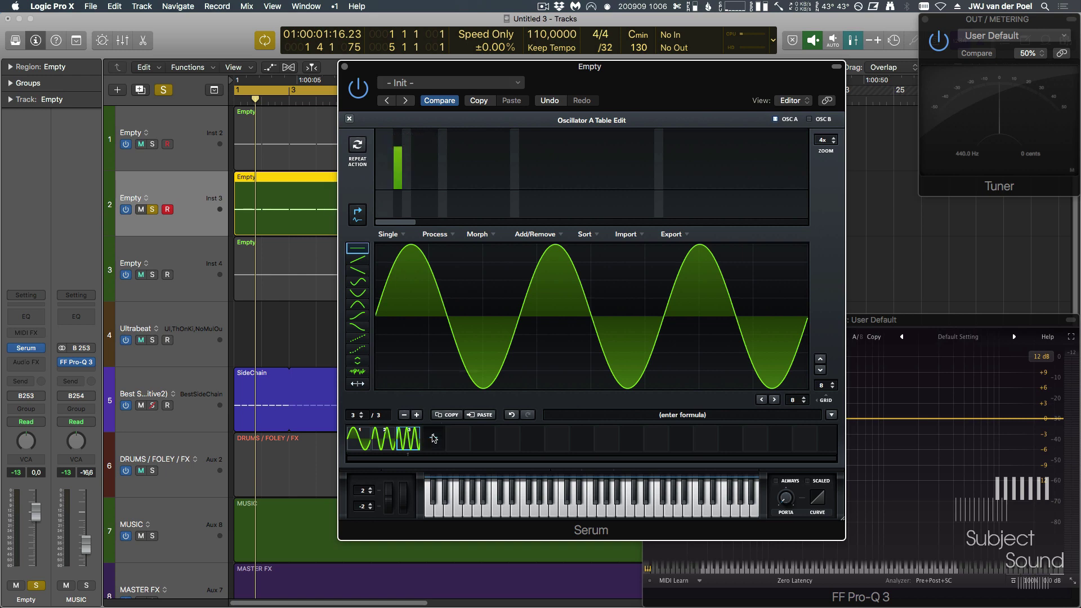
click(407, 146)
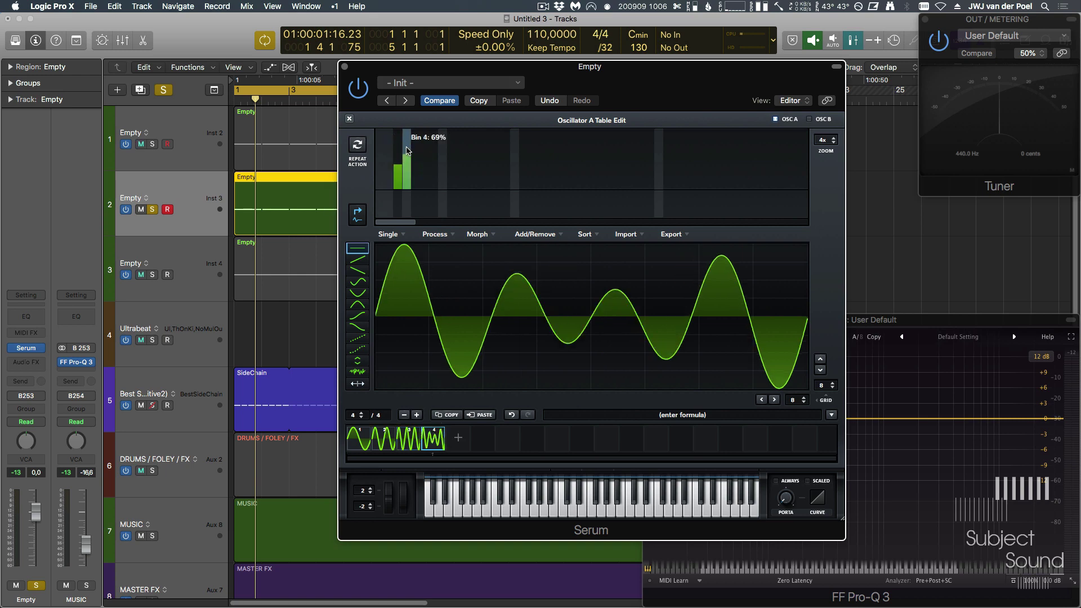
drag(397, 162, 401, 190)
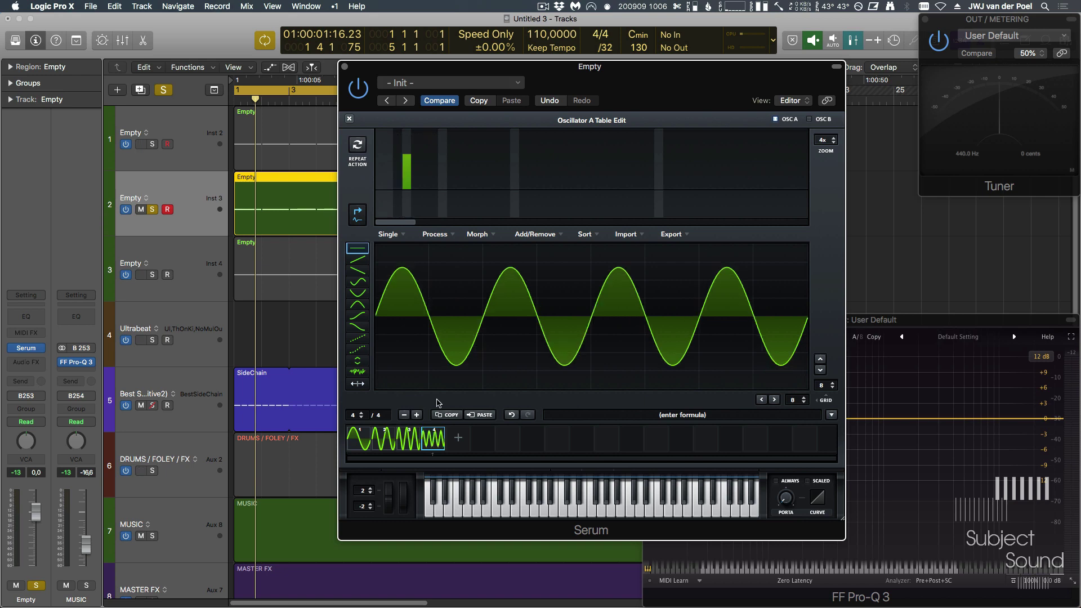
- Add a fifth wavetable frame containing only harmonic bin 5 at full waveform height
click(458, 437)
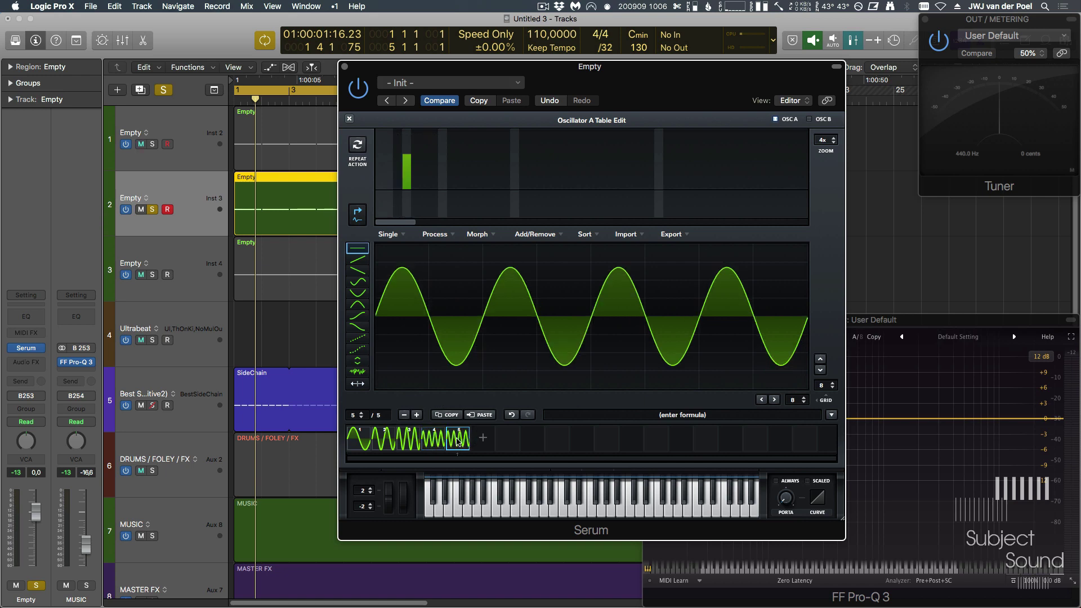
click(415, 157)
drag(410, 194, 409, 196)
click(416, 147)
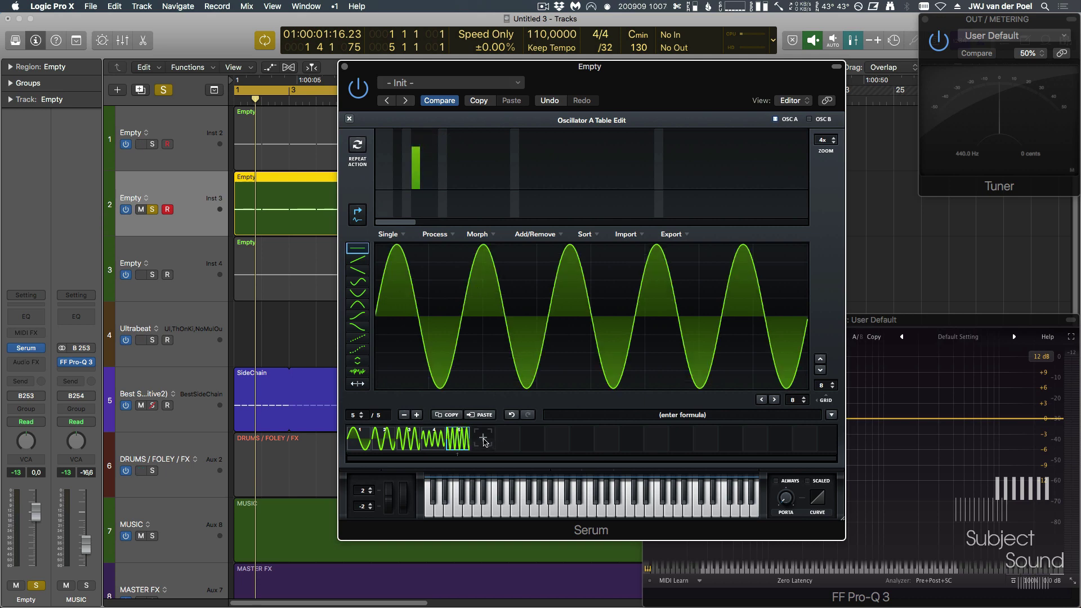
- Add a sixth wavetable frame containing only harmonic bin 6 and raise it to full waveform height
click(483, 439)
click(419, 152)
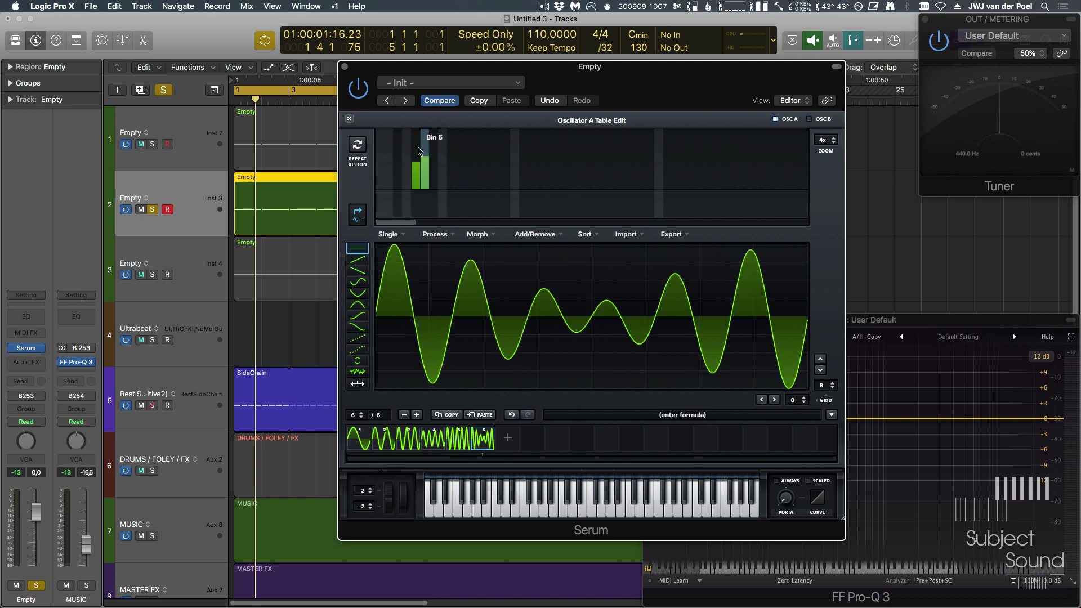
drag(416, 169, 418, 200)
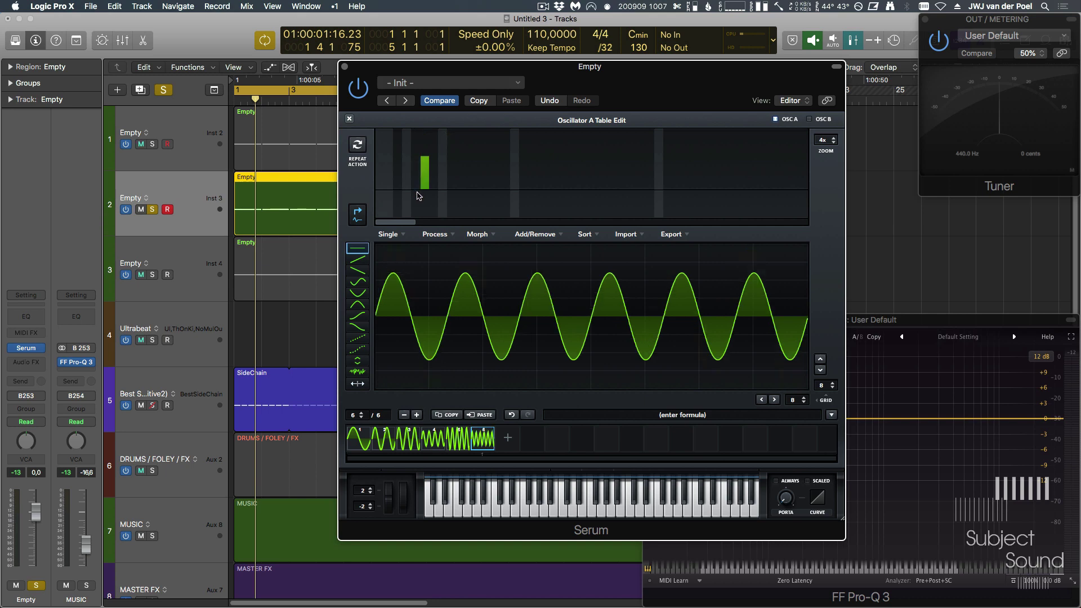
click(424, 145)
- Raise harmonic bin 4 in the fourth wavetable frame to full waveform height
click(465, 435)
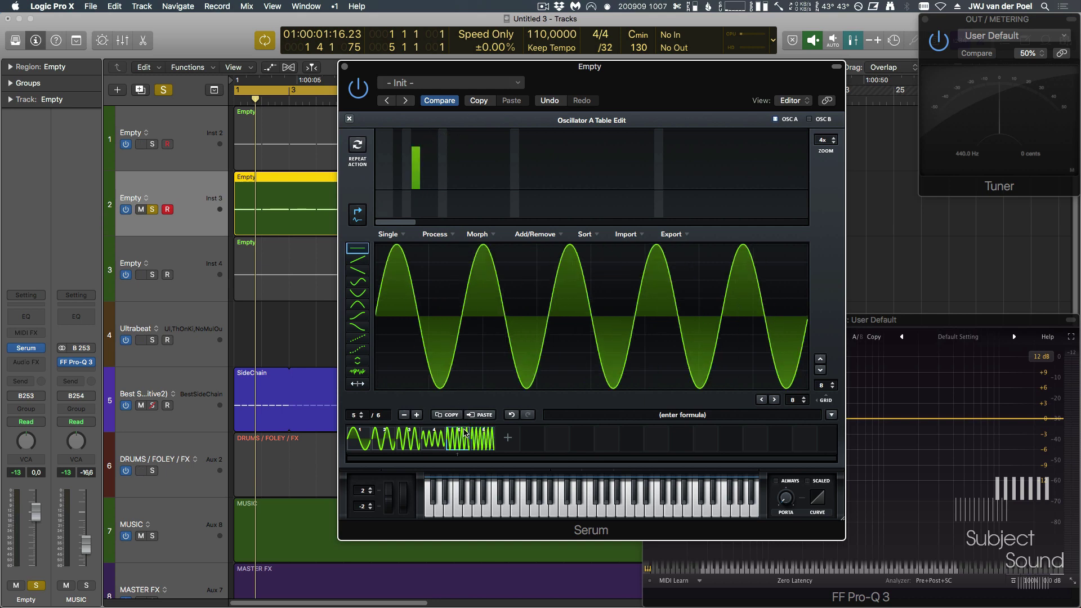
click(433, 437)
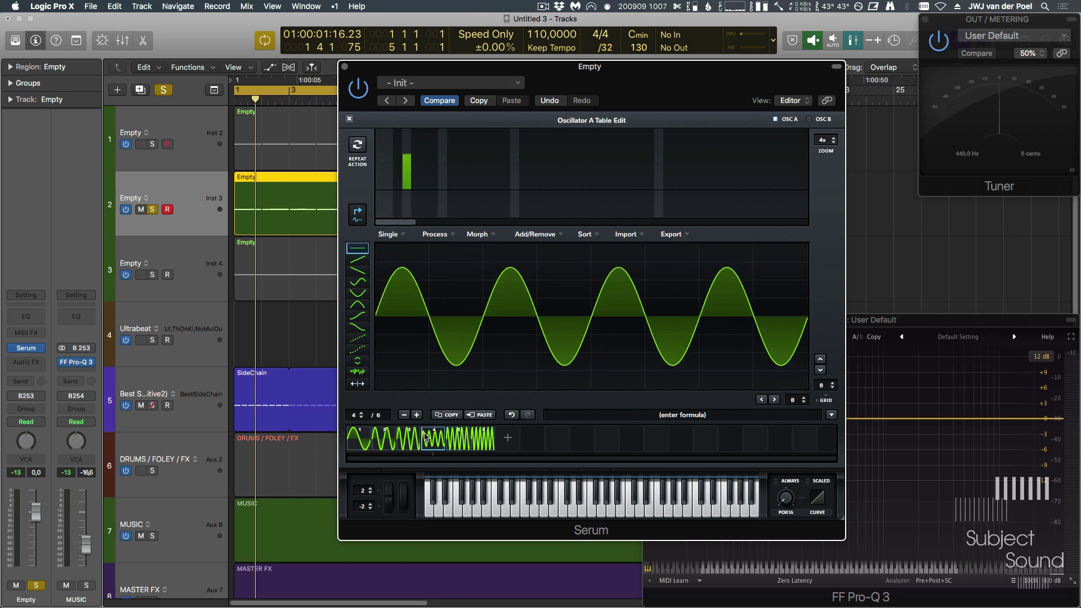
click(406, 147)
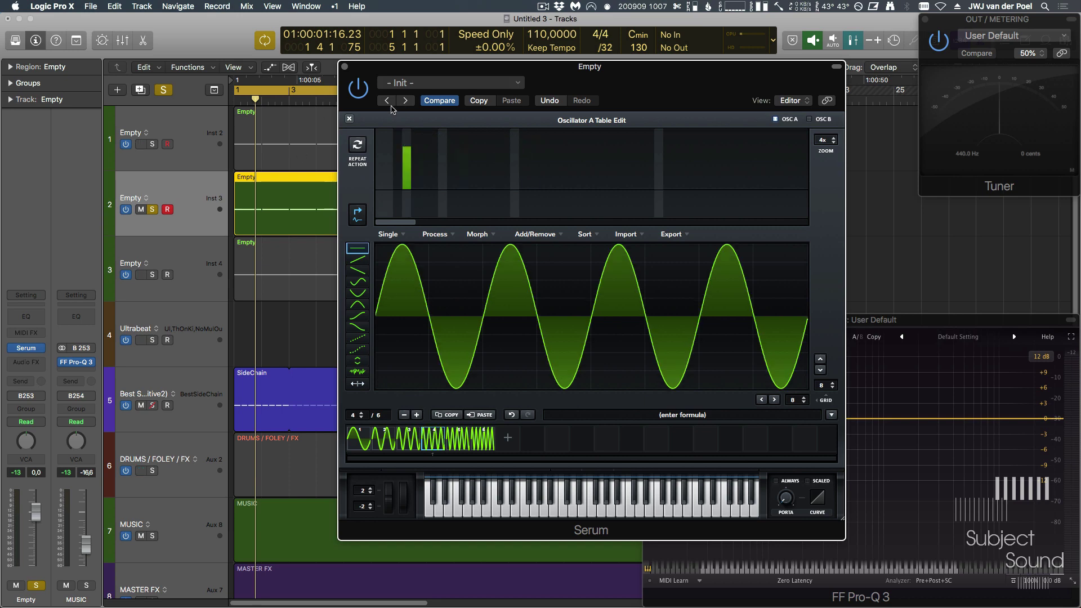
- Close the wavetable editor and set oscillator A's WT Pos back to the first frame
click(349, 119)
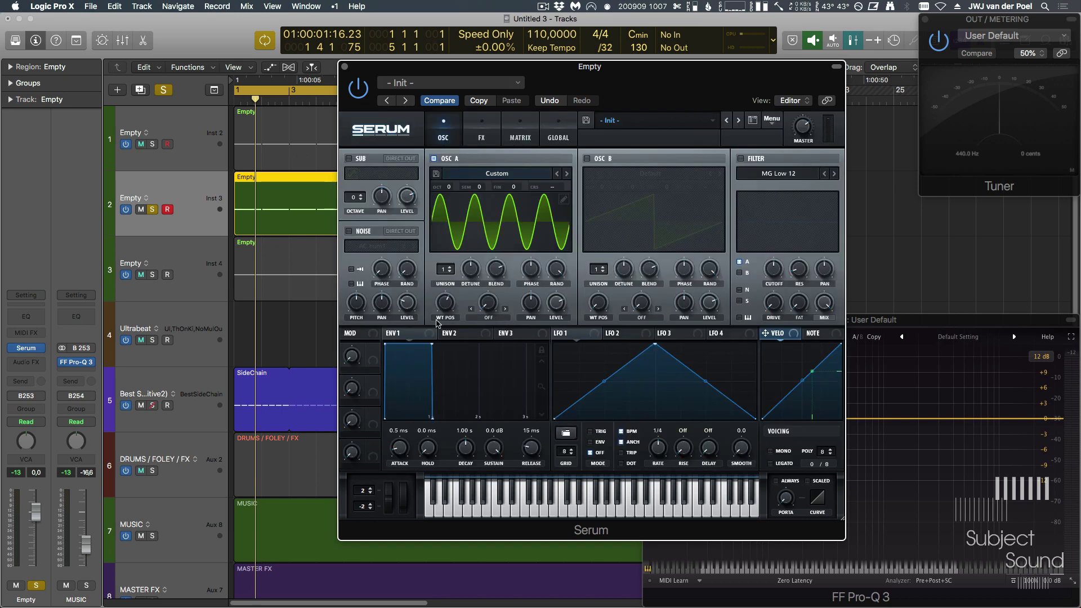
drag(451, 302, 433, 455)
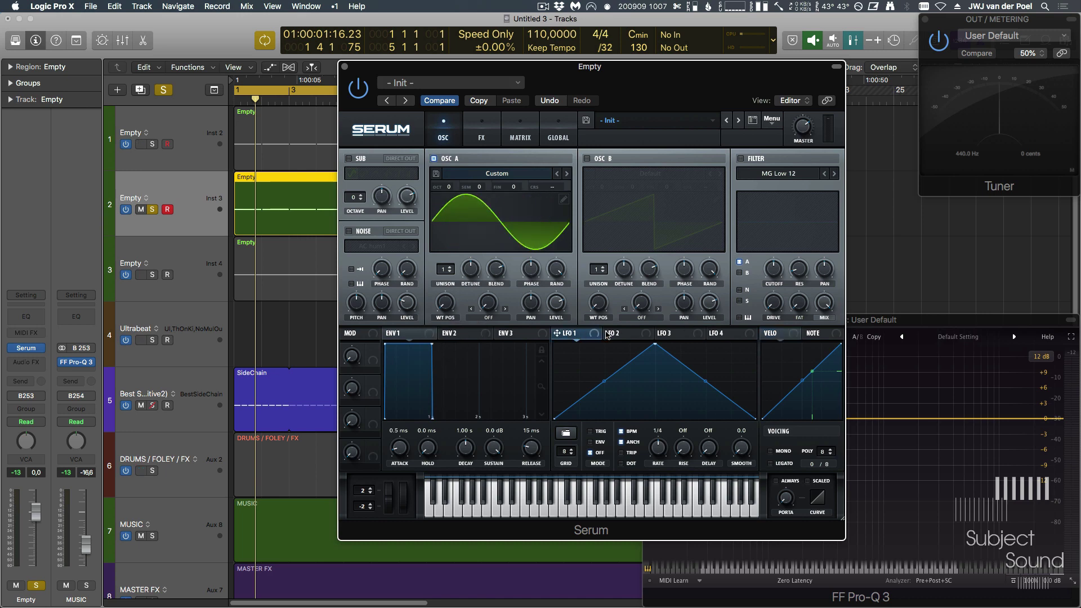
- Modulate oscillator A's WT Pos with LFO 1 and play it with the LFO rate set to bar
drag(564, 335, 445, 302)
key(space)
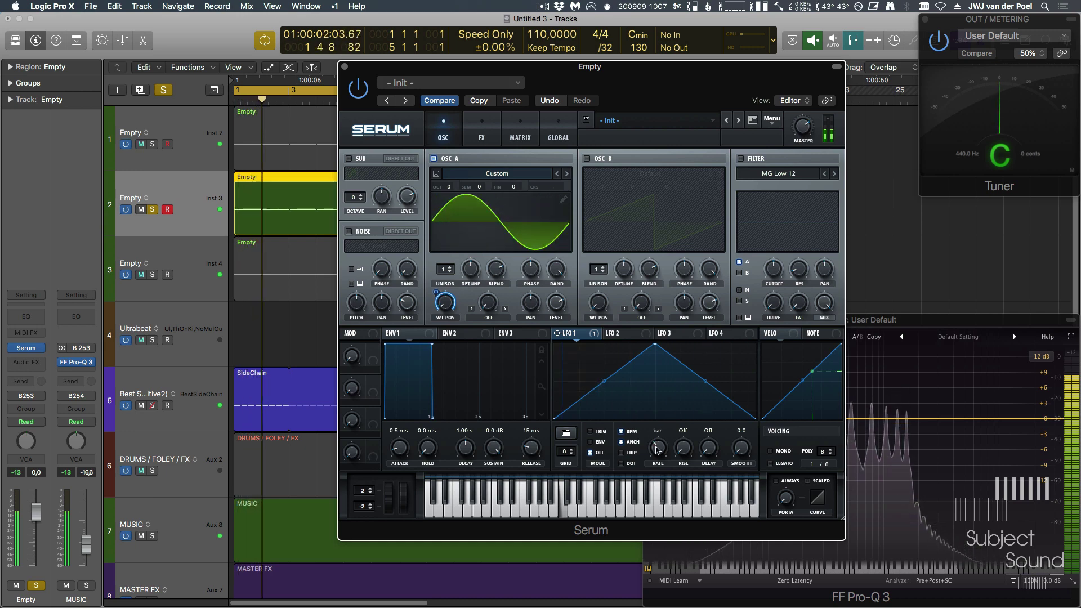
drag(657, 445, 660, 449)
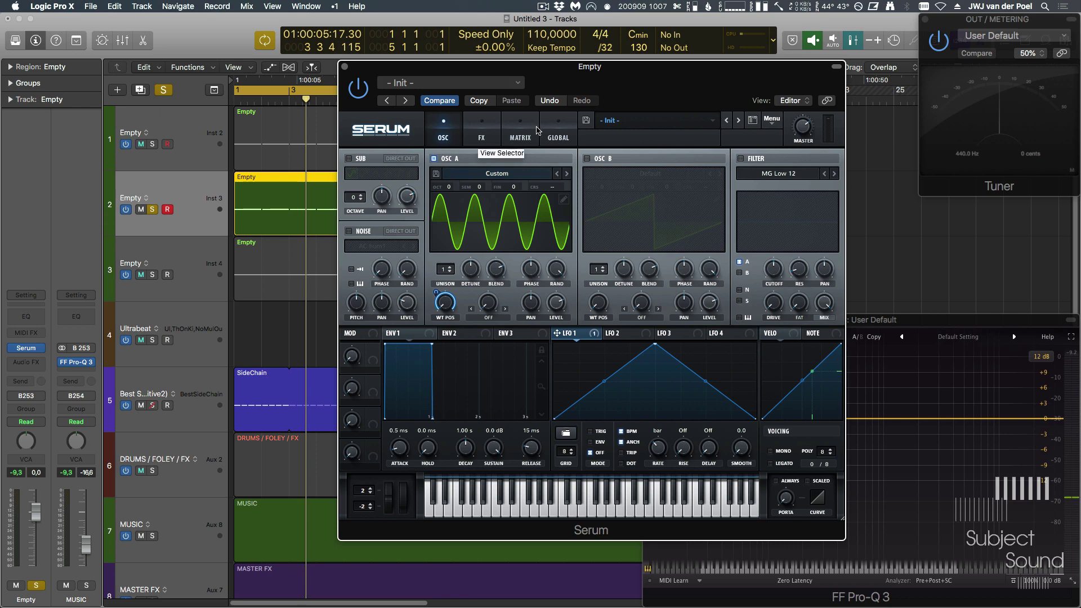
- Enable the Distortion effect, adjust its drive and switch its type to Diode 1 during playback
click(483, 132)
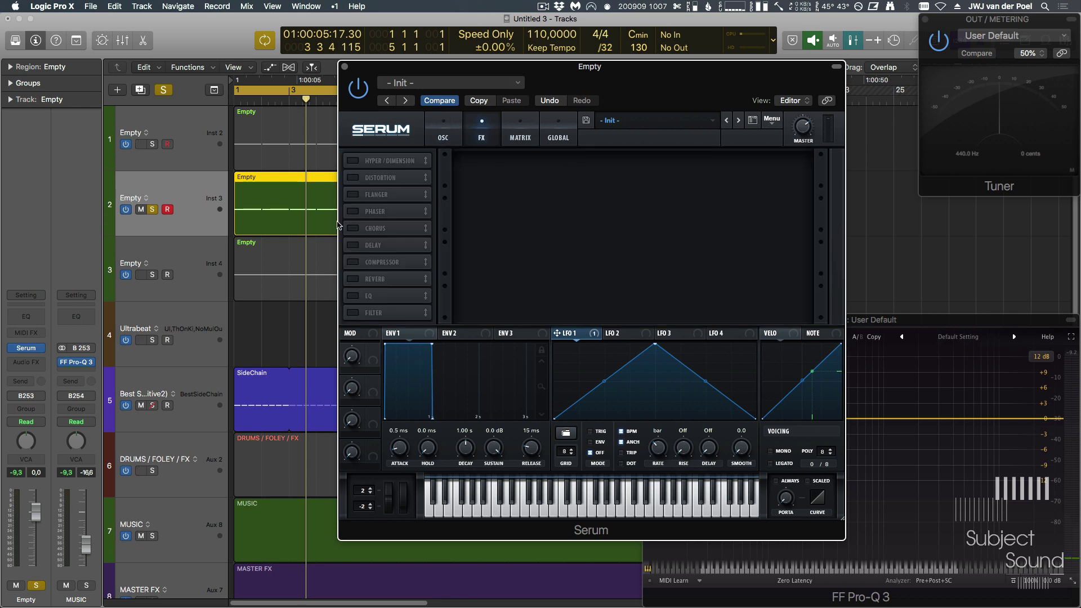
click(353, 178)
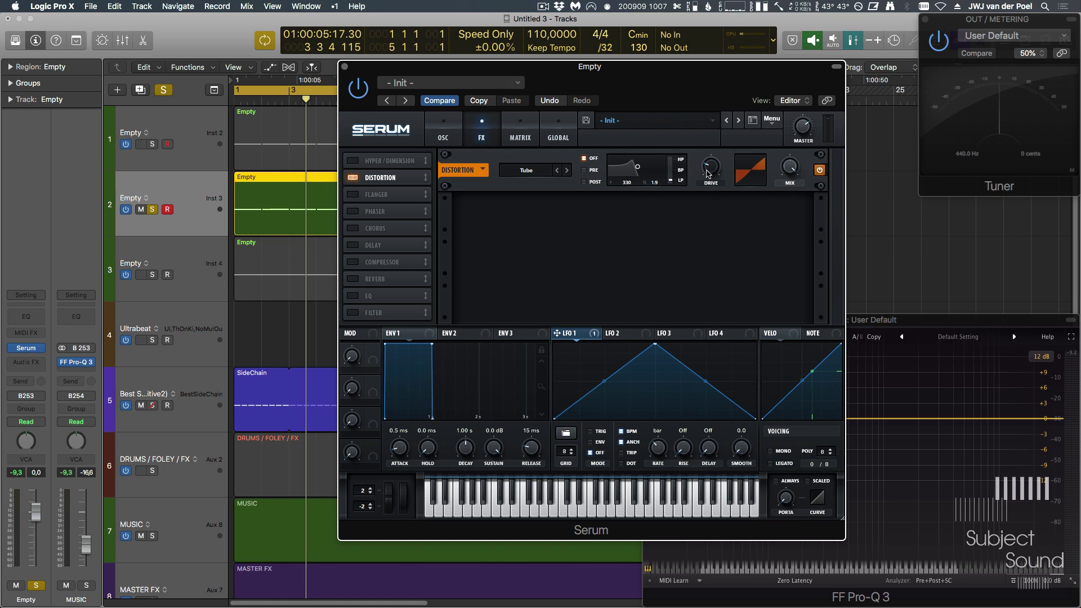
drag(709, 174, 715, 170)
key(space)
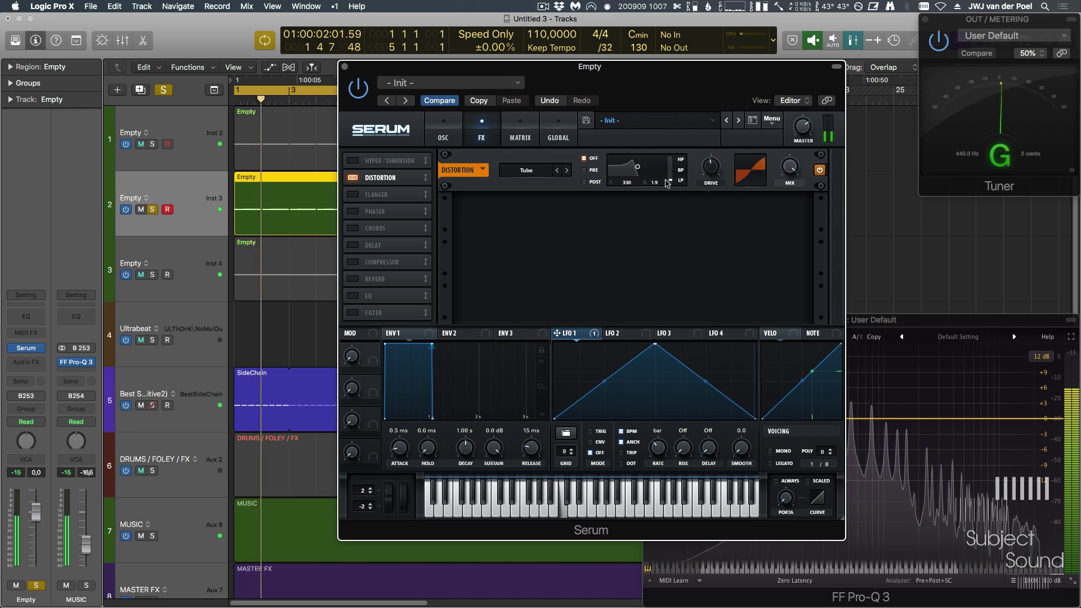
scroll(538, 171, down, 3)
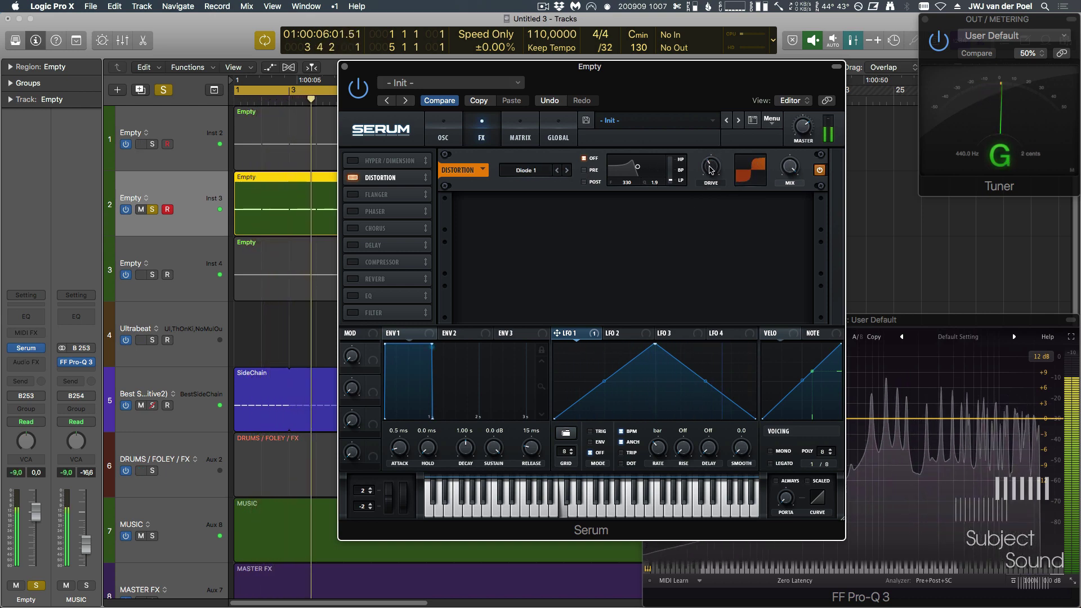
- Set oscillator A's octave to -2 and bypass the Distortion effect
click(443, 130)
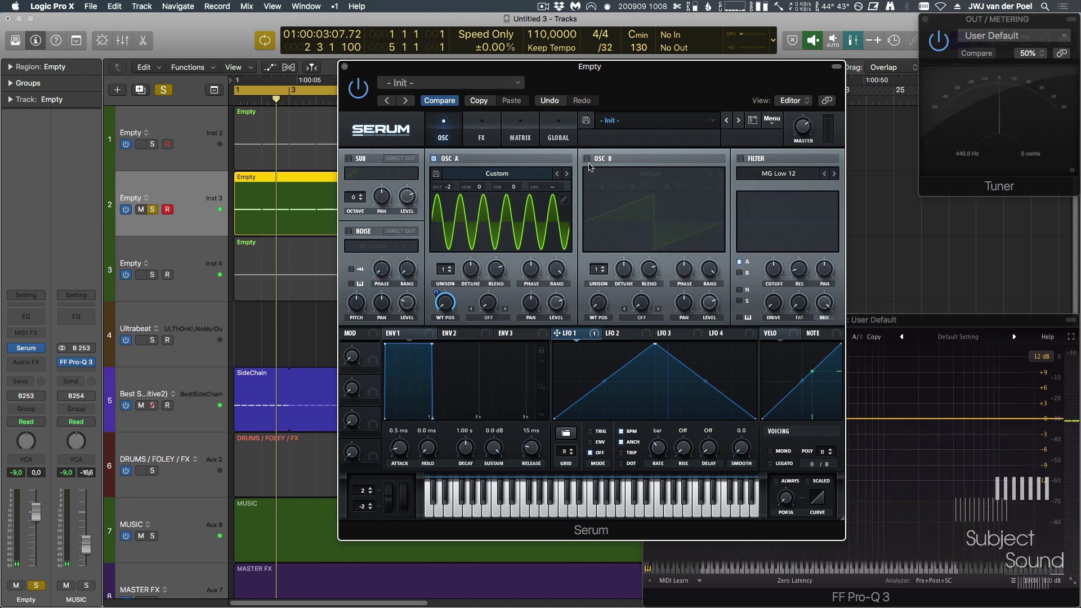
click(483, 135)
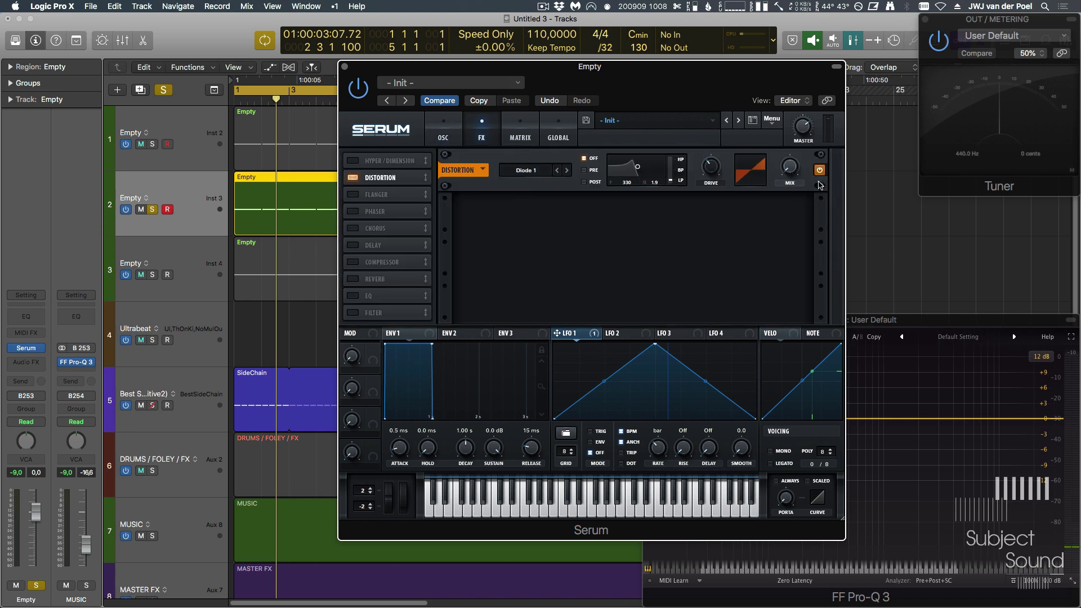
click(444, 136)
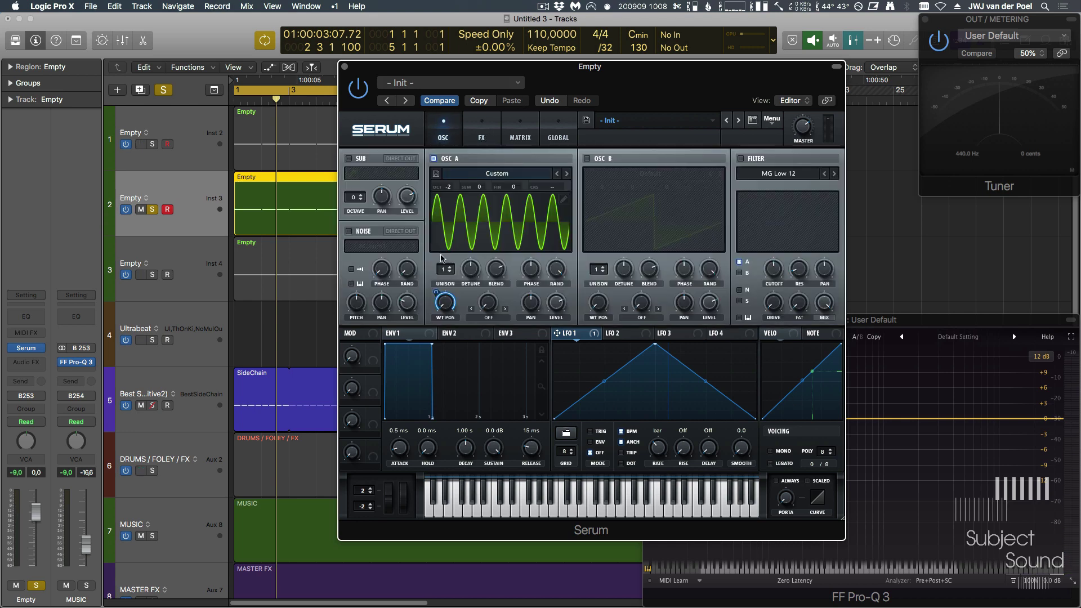
- Apply a crossfade morph to oscillator A's wavetable, close the wavetable editor and play the result
click(563, 199)
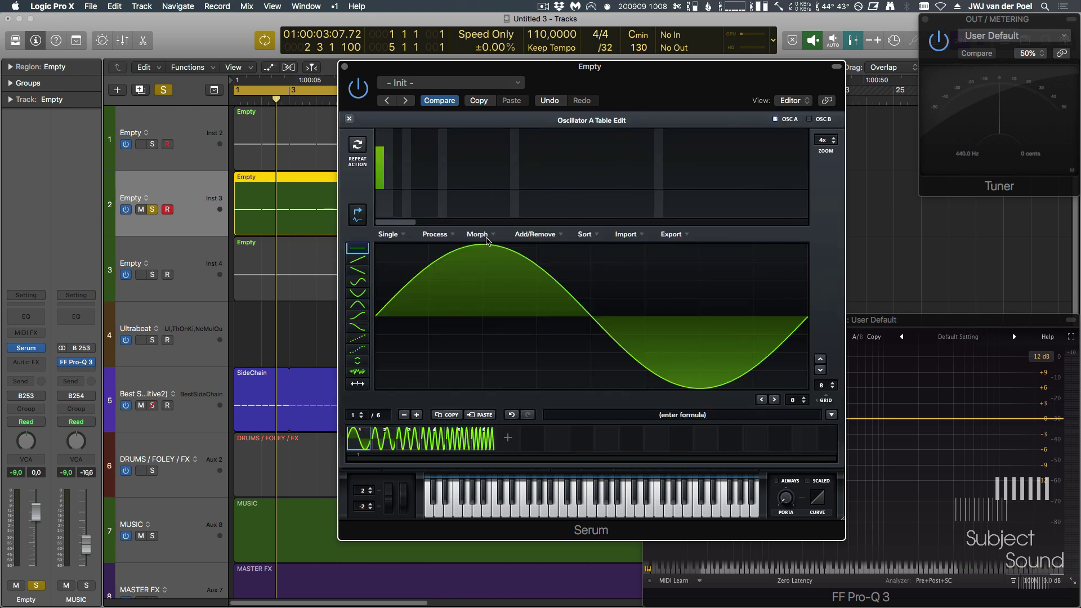
click(478, 234)
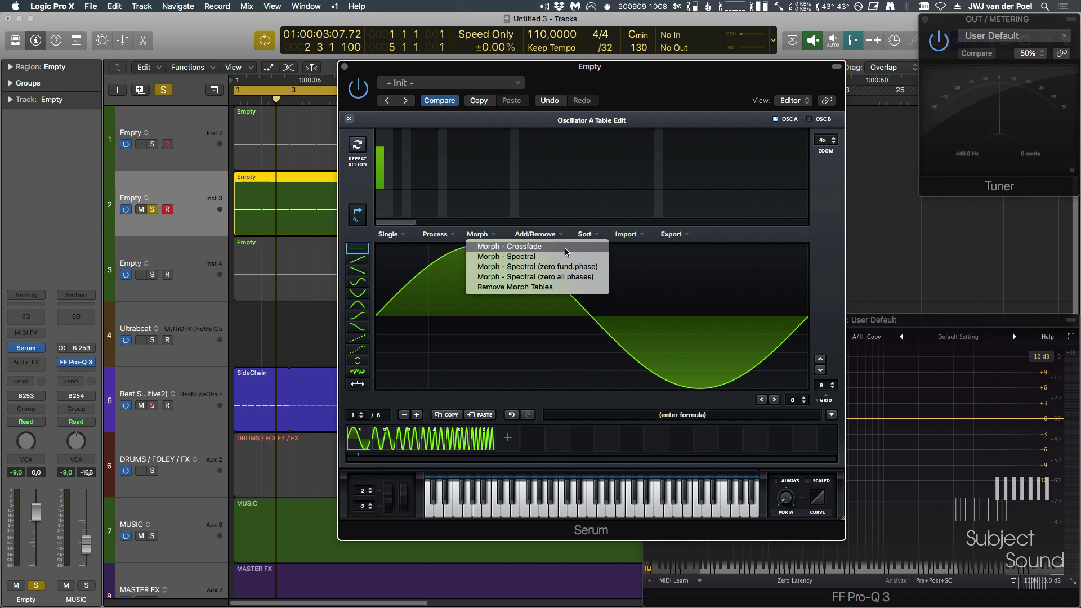
click(561, 248)
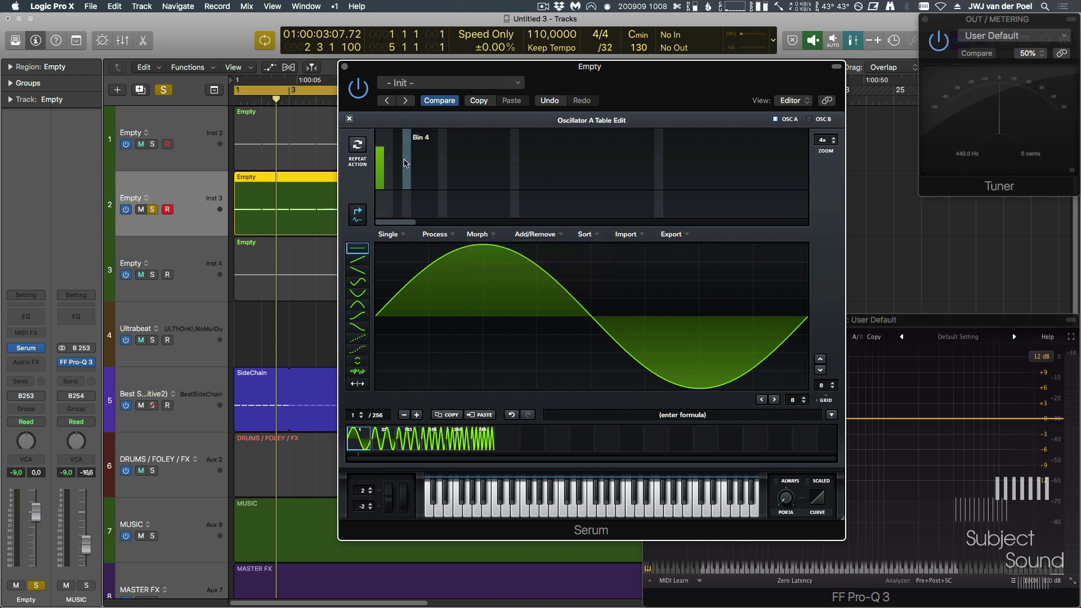
click(349, 118)
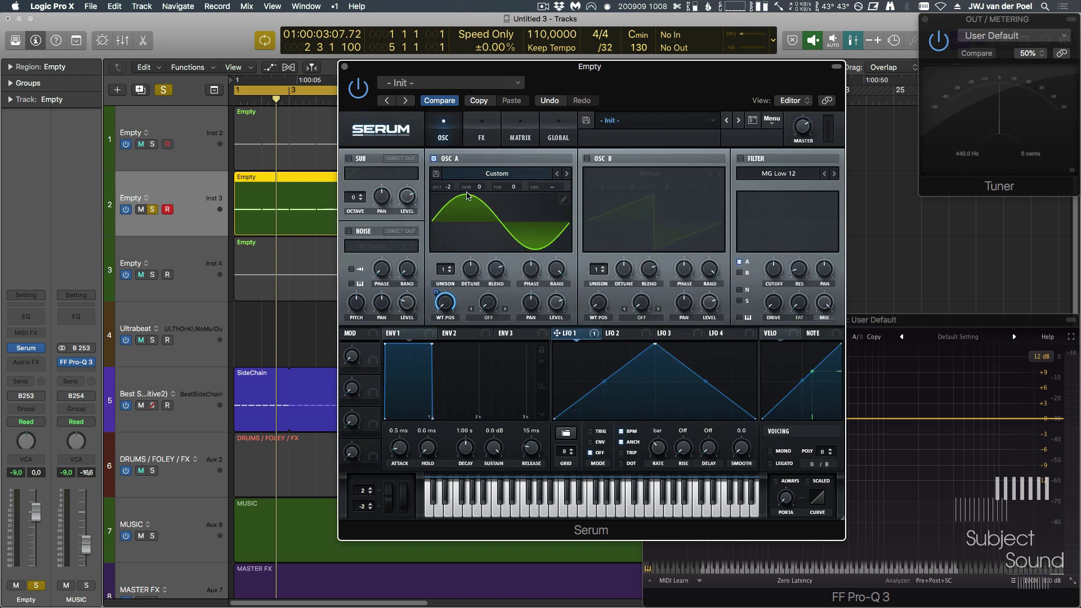
key(space)
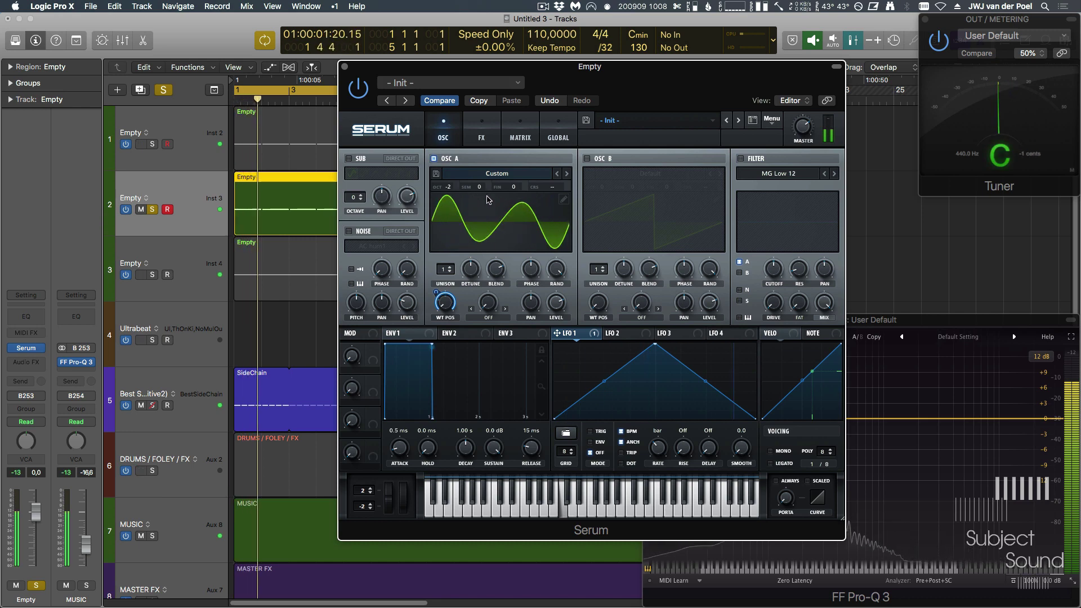
- Remove the morph tables from oscillator A's wavetable and reapply the crossfade morph to compare them during playback
double_click(535, 197)
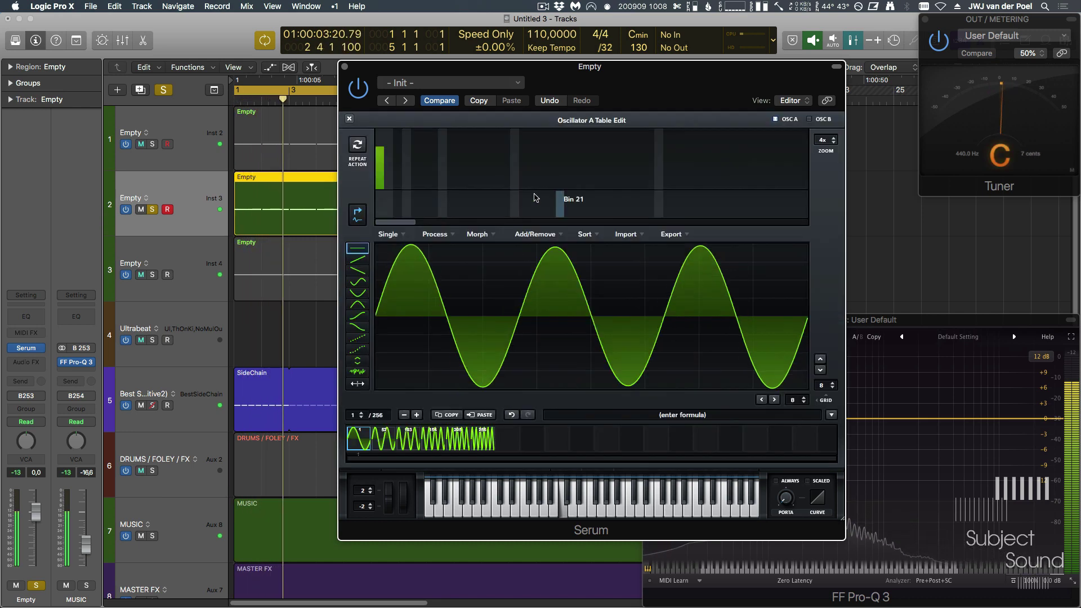
click(477, 235)
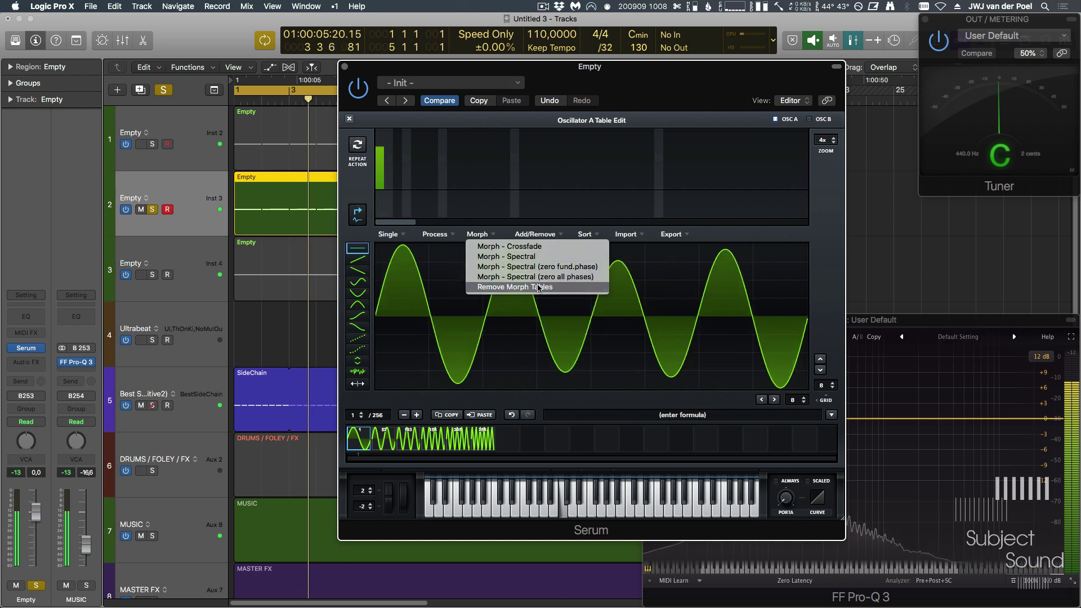
click(538, 287)
click(486, 234)
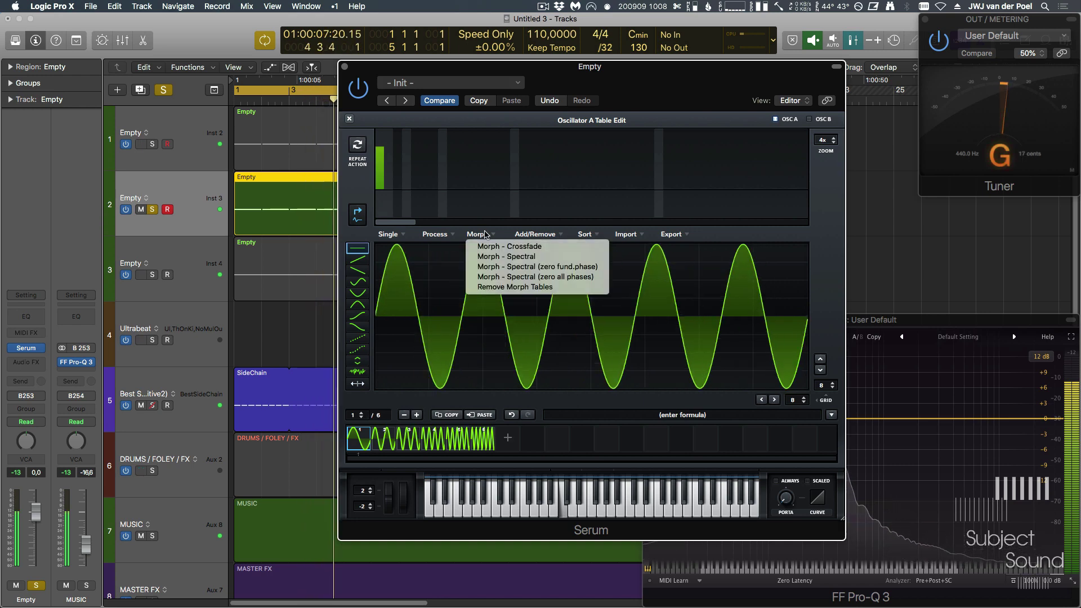
click(510, 247)
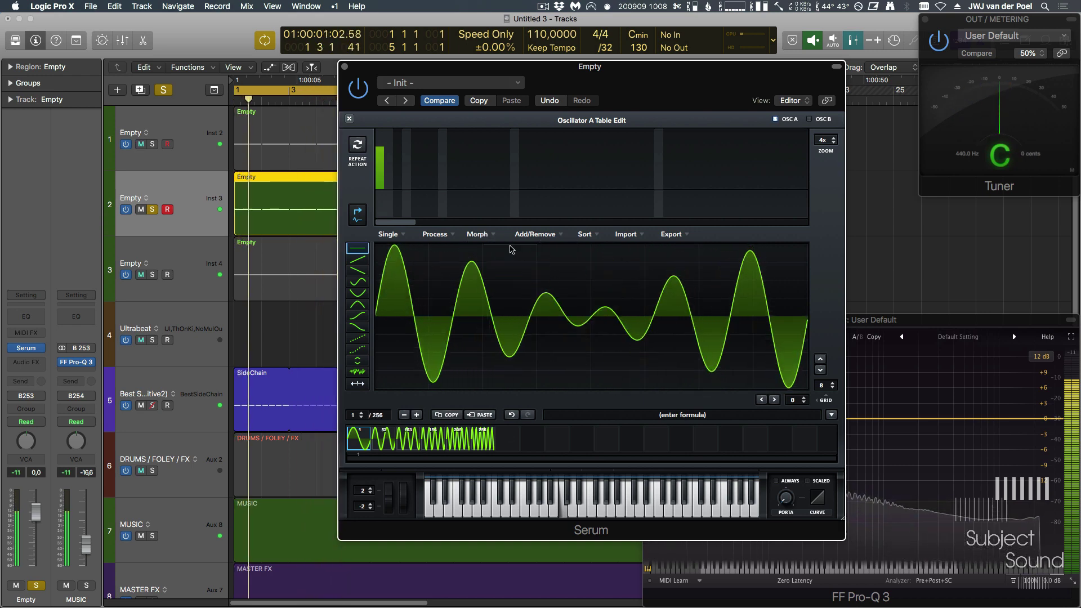
- Change oscillator A's wavetable morph to Spectral and play it
click(485, 234)
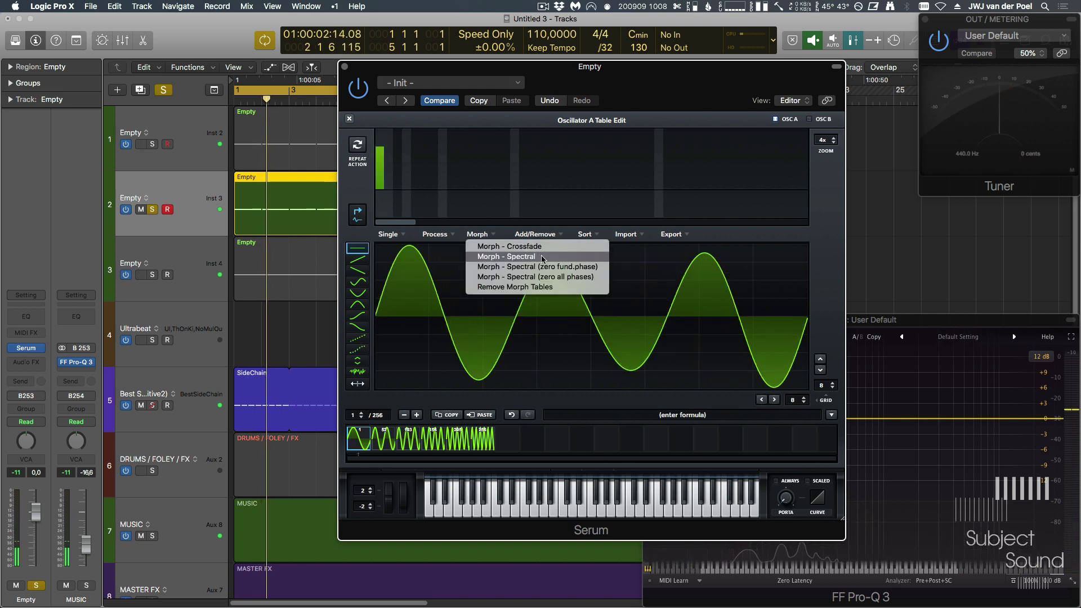
click(555, 276)
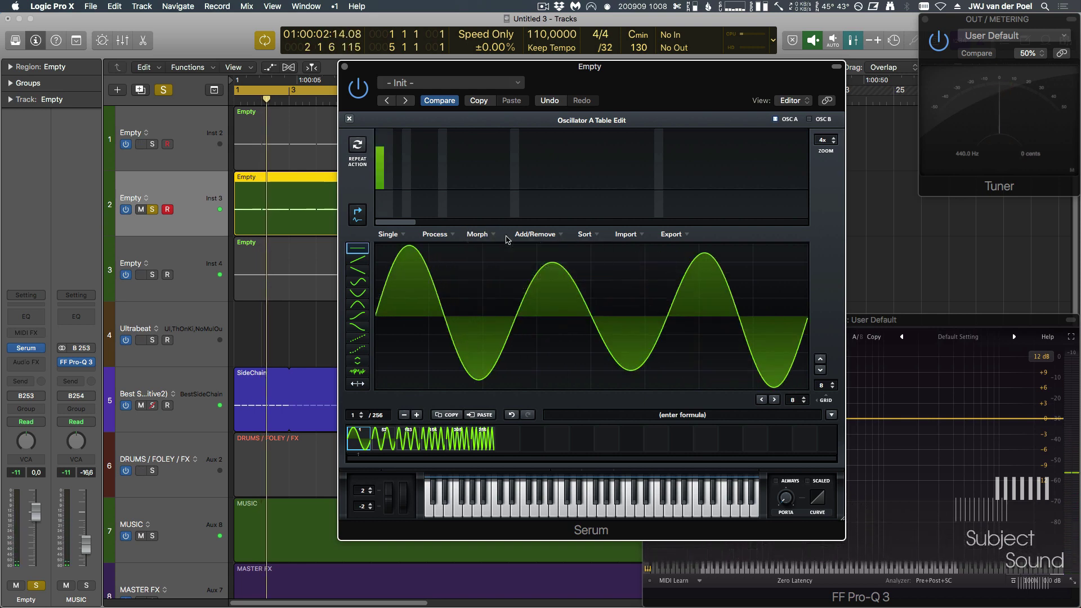
click(480, 234)
click(518, 257)
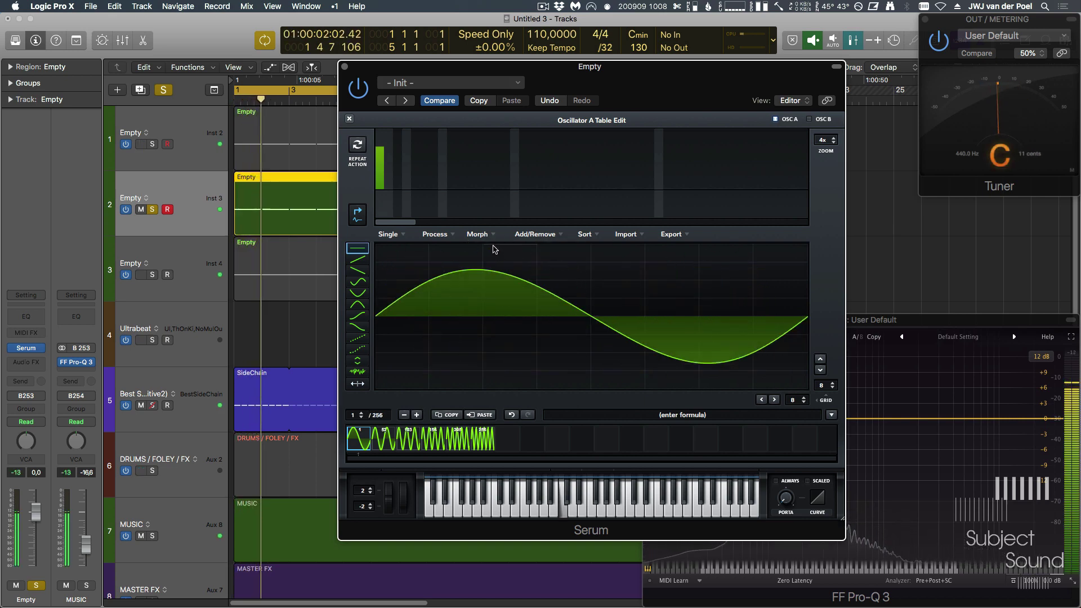
- Replace oscillator A's spectral morph tables with a crossfade morph and close the wavetable editor
click(478, 235)
click(525, 287)
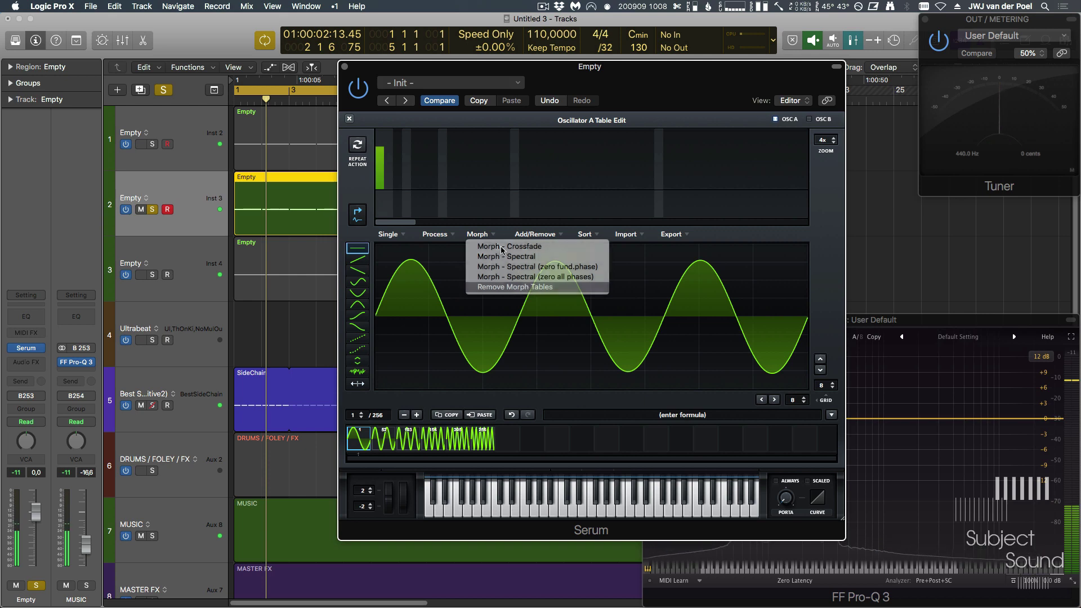
click(478, 234)
click(400, 125)
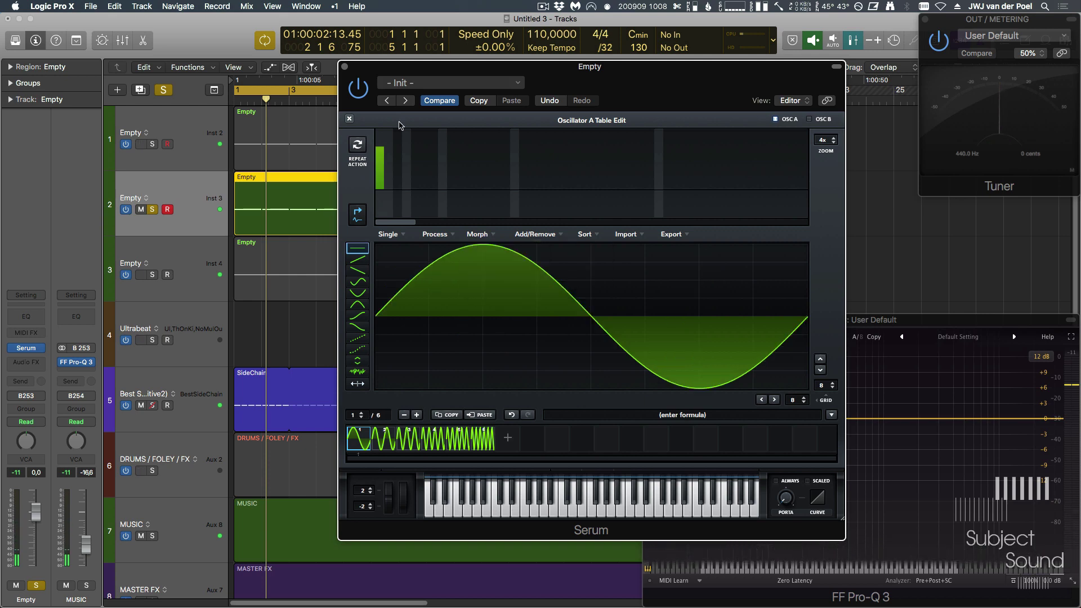
click(349, 120)
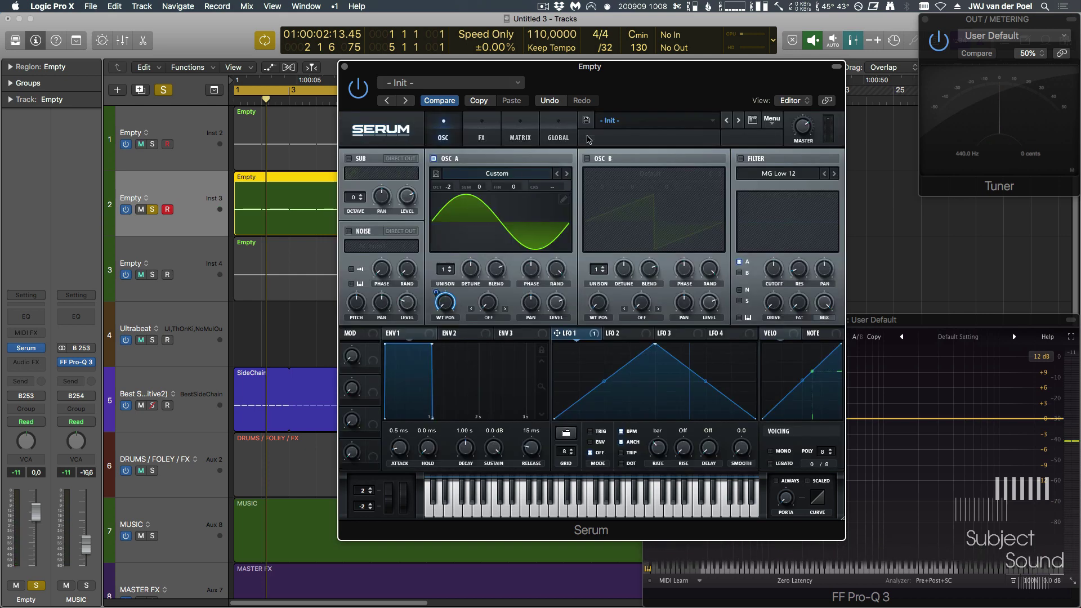
- Enable oscillator B and load the preset single waveform triangle (off phase) in its wavetable editor
click(587, 158)
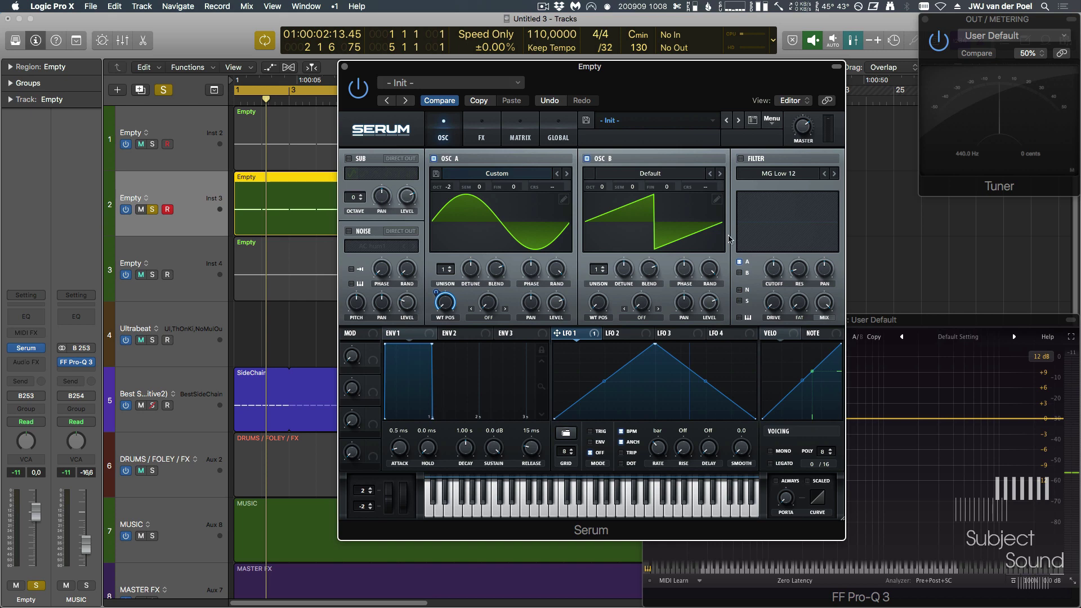
click(717, 200)
click(831, 415)
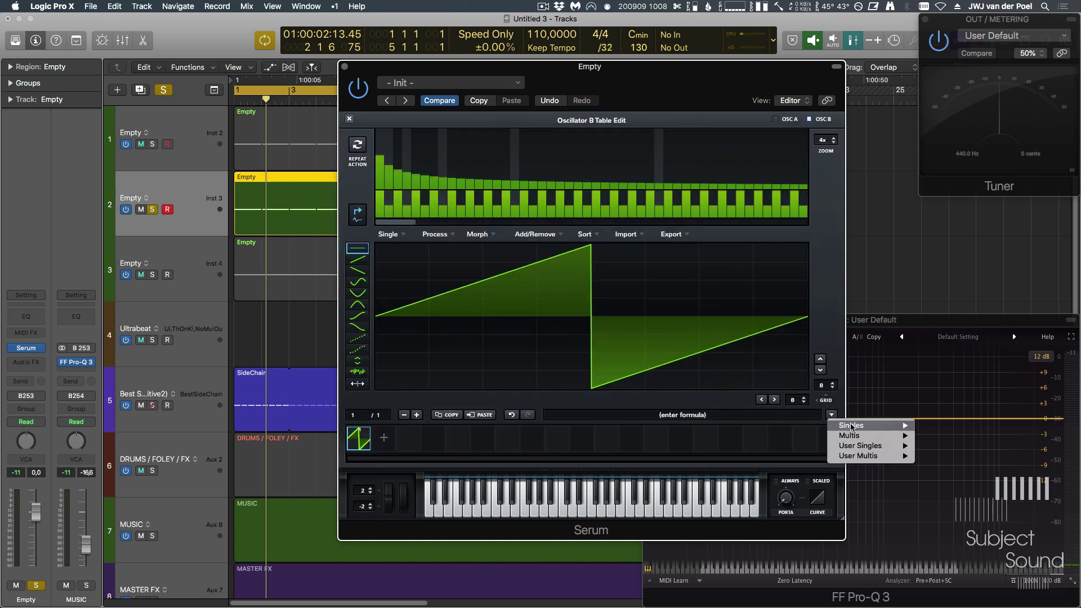
mouse_move(893, 426)
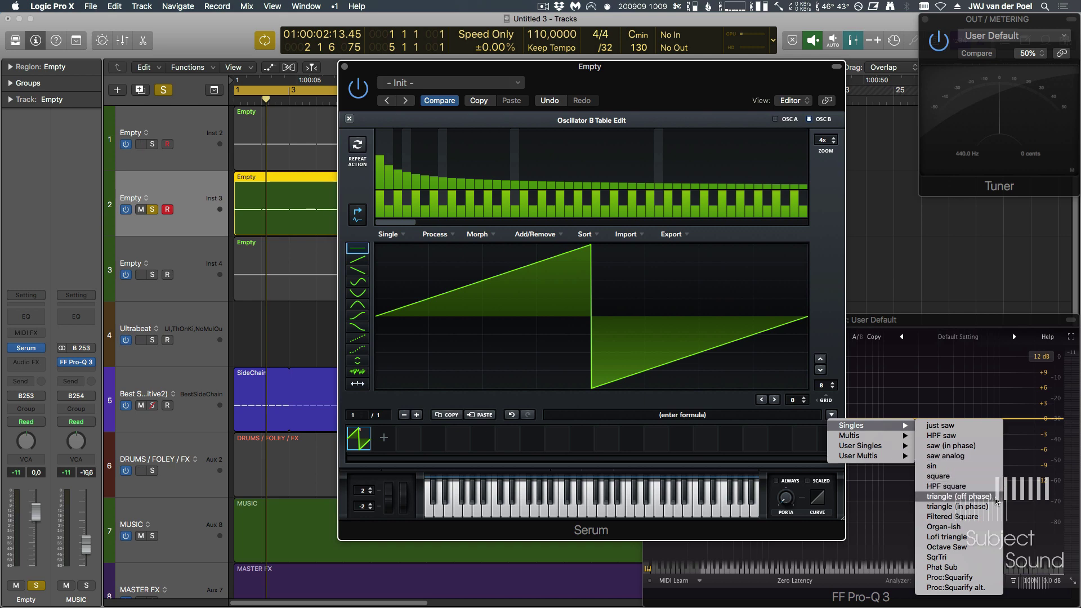
click(969, 506)
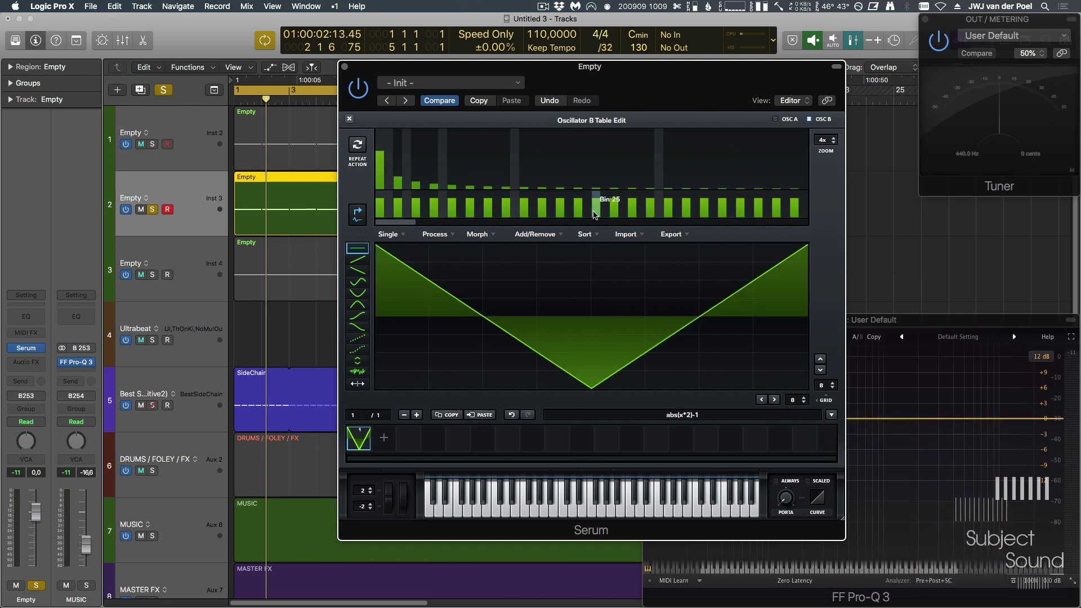
- Replace oscillator B's waveform with triangle (in phase) and close the wavetable editor
click(832, 415)
mouse_move(882, 431)
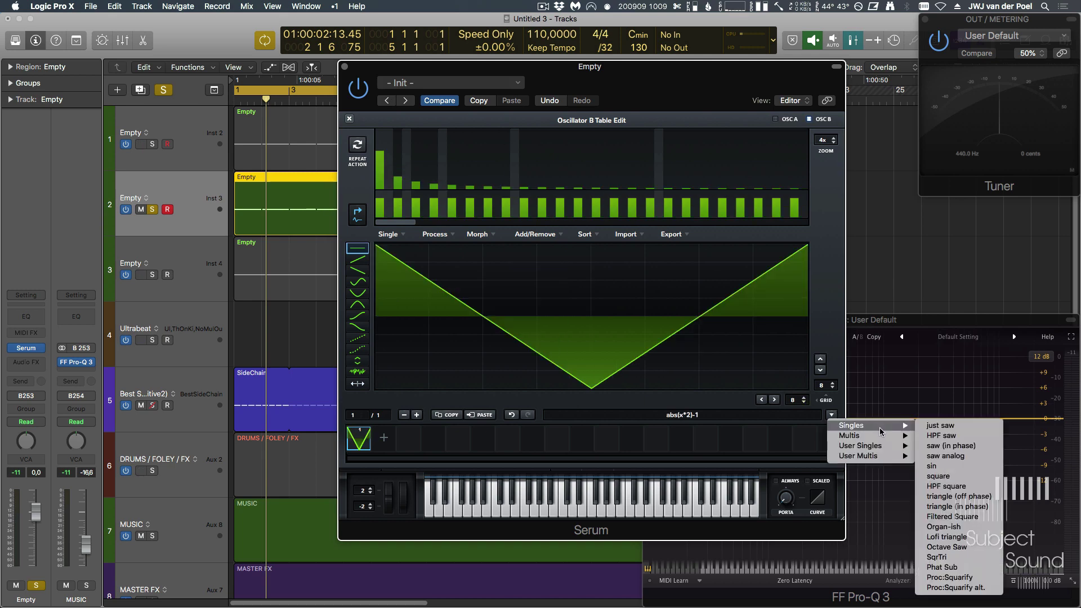
click(984, 507)
click(349, 120)
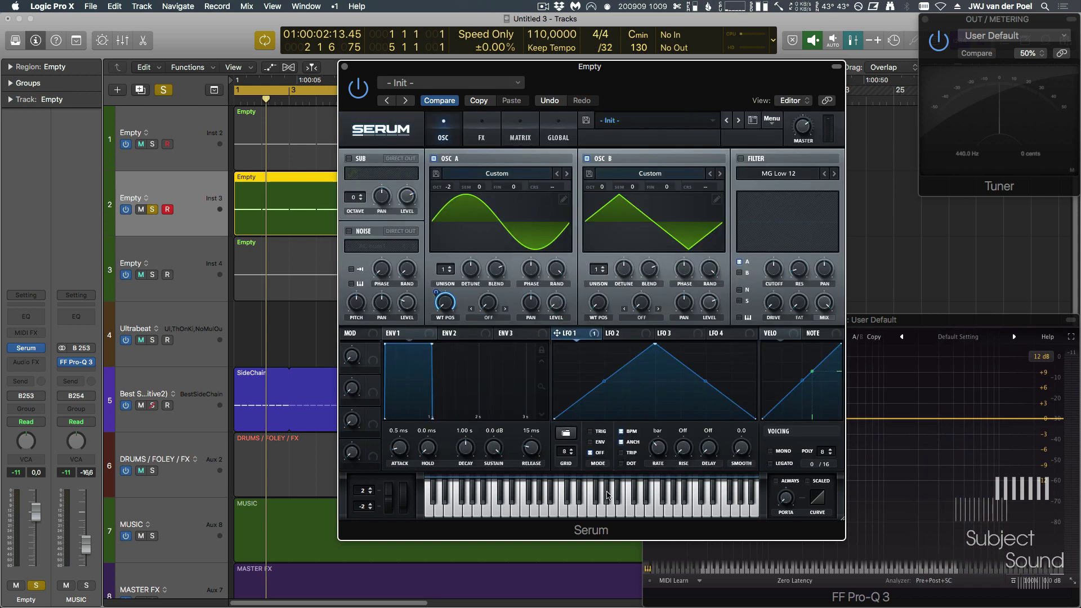
- Set oscillator B's warp mode to FM (from A) and adjust the warp amount while auditioning the sound
click(643, 318)
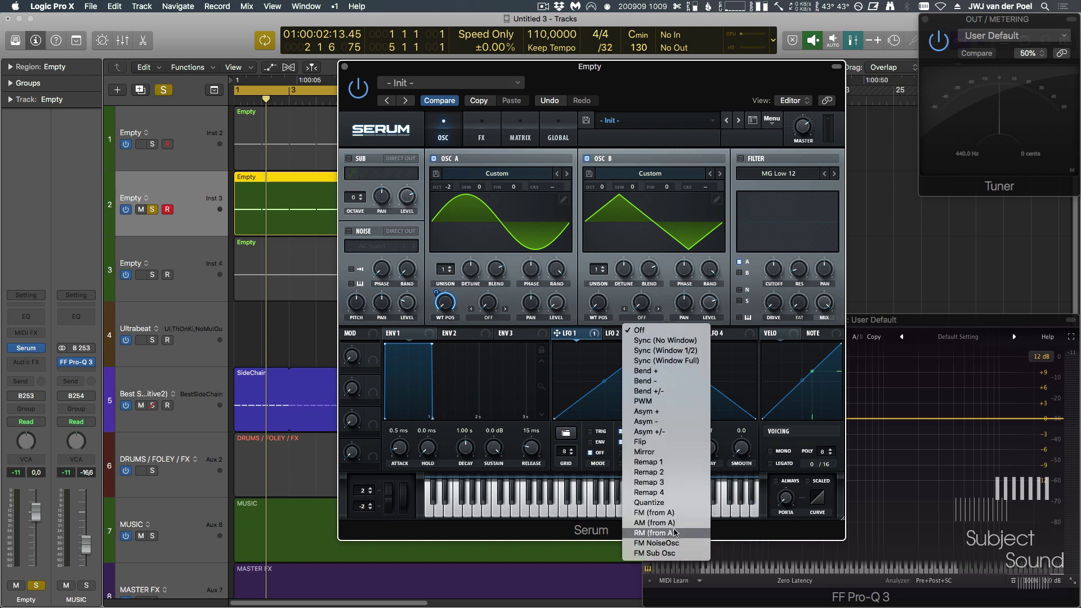
click(685, 513)
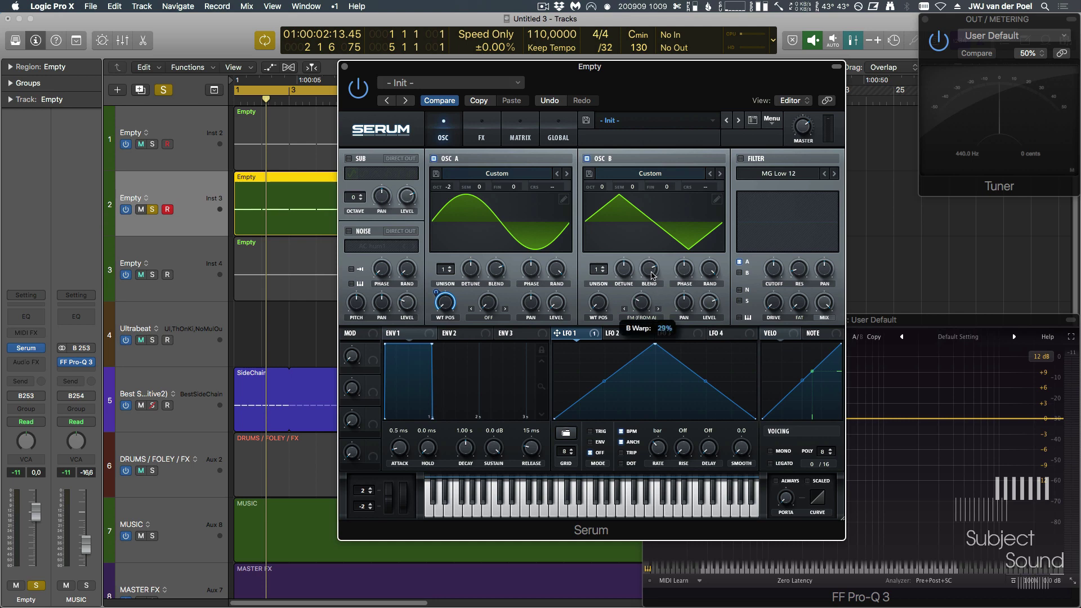
drag(652, 276, 651, 328)
key(space)
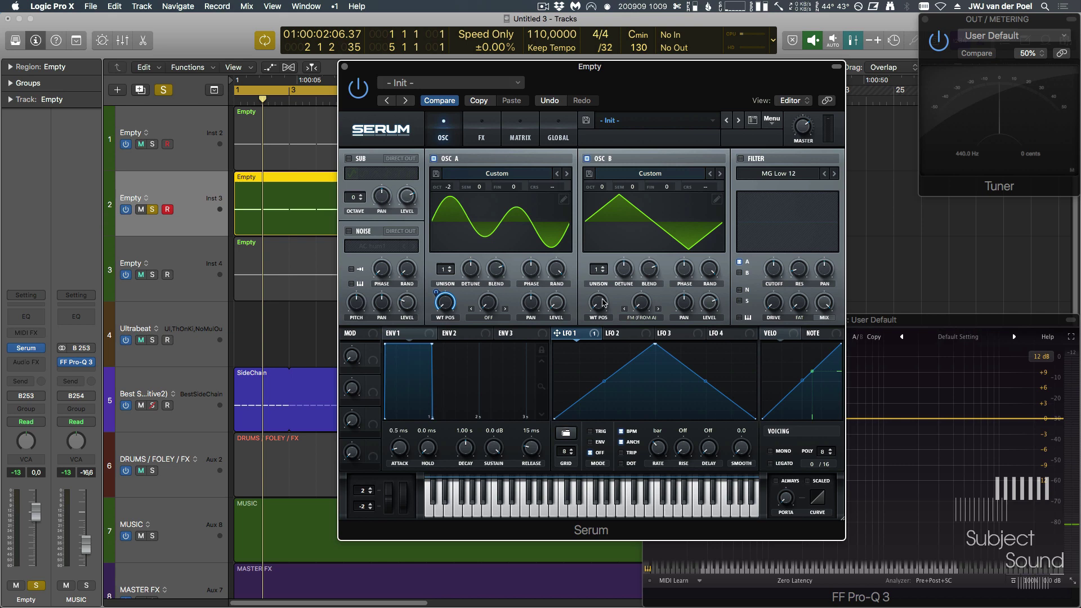
key(space)
mouse_move(645, 299)
mouse_down()
mouse_move(649, 252)
mouse_move(646, 321)
mouse_up()
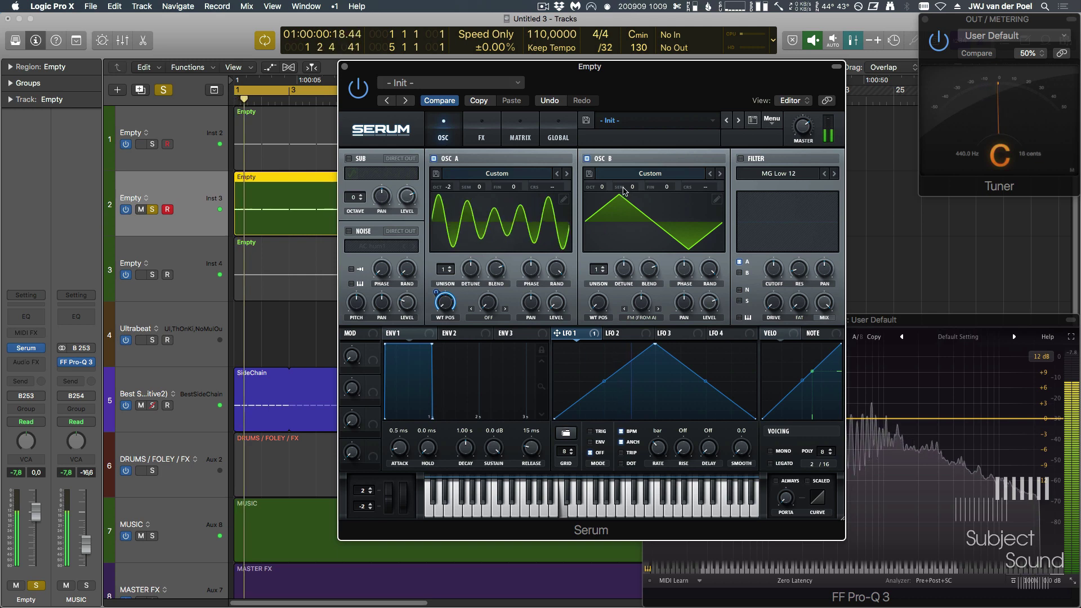
- Set oscillator B's octave to -3, modulate its FM warp amount with LFO 2 and play it
drag(601, 187, 605, 220)
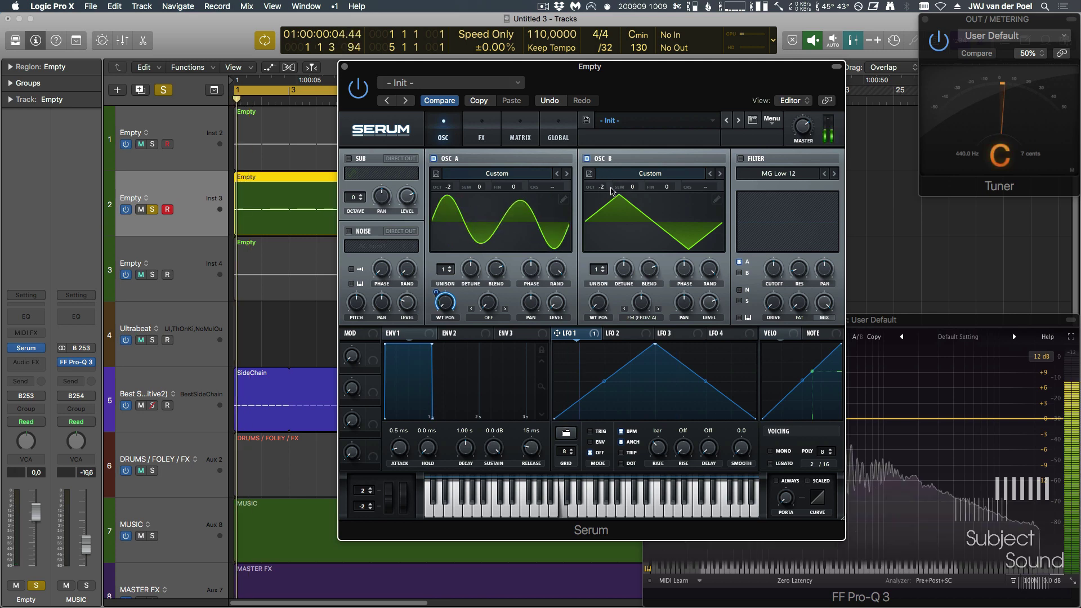
drag(601, 187, 601, 210)
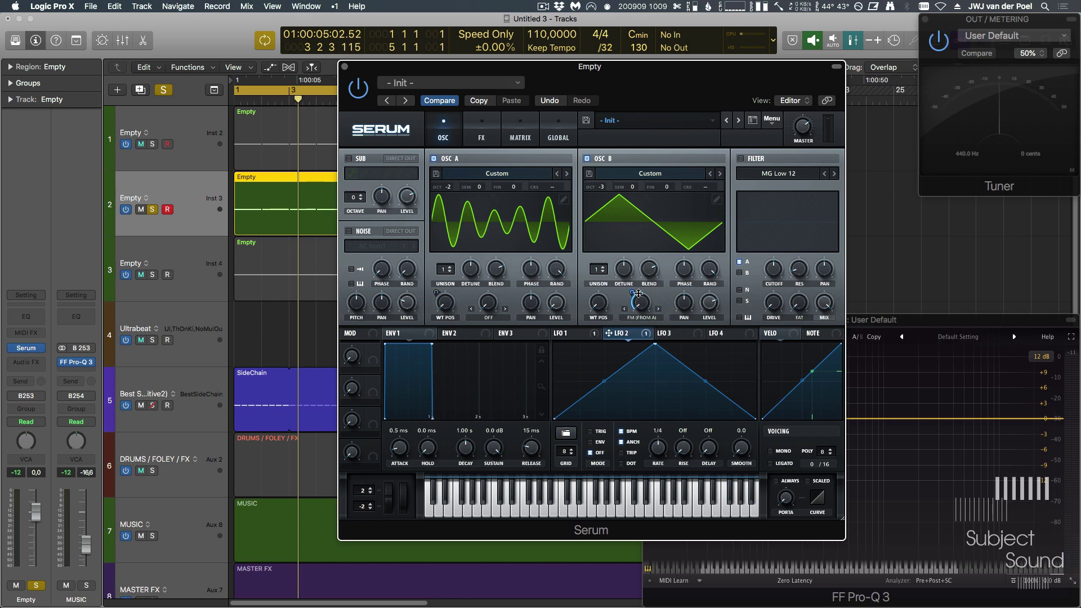
key(space)
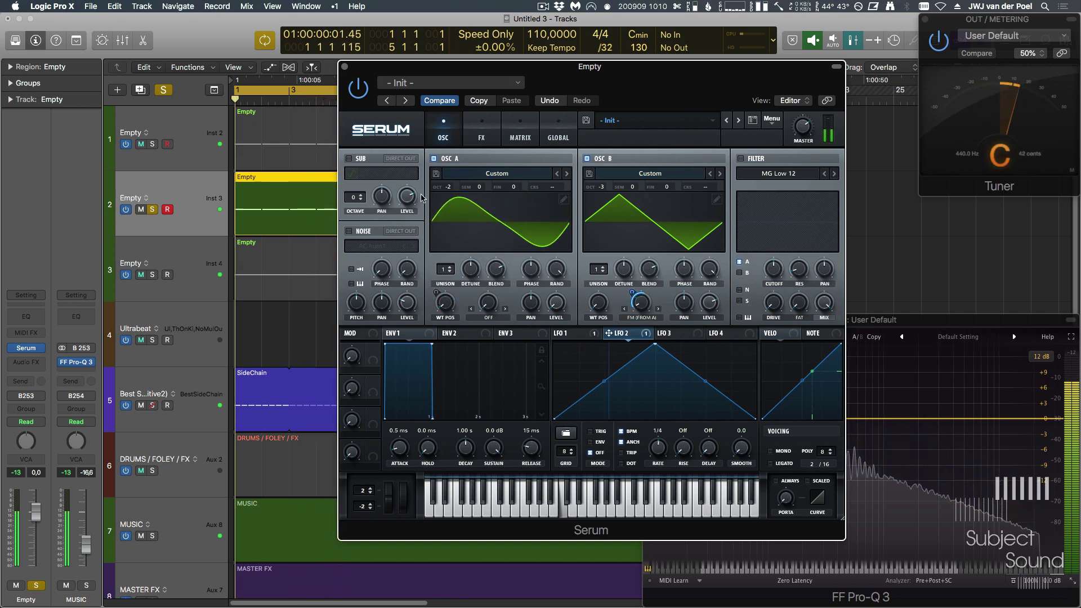
- Set oscillator A's octave to -1 and oscillator B's to -2, and raise oscillator B's unison to 7 voices
drag(453, 187, 450, 187)
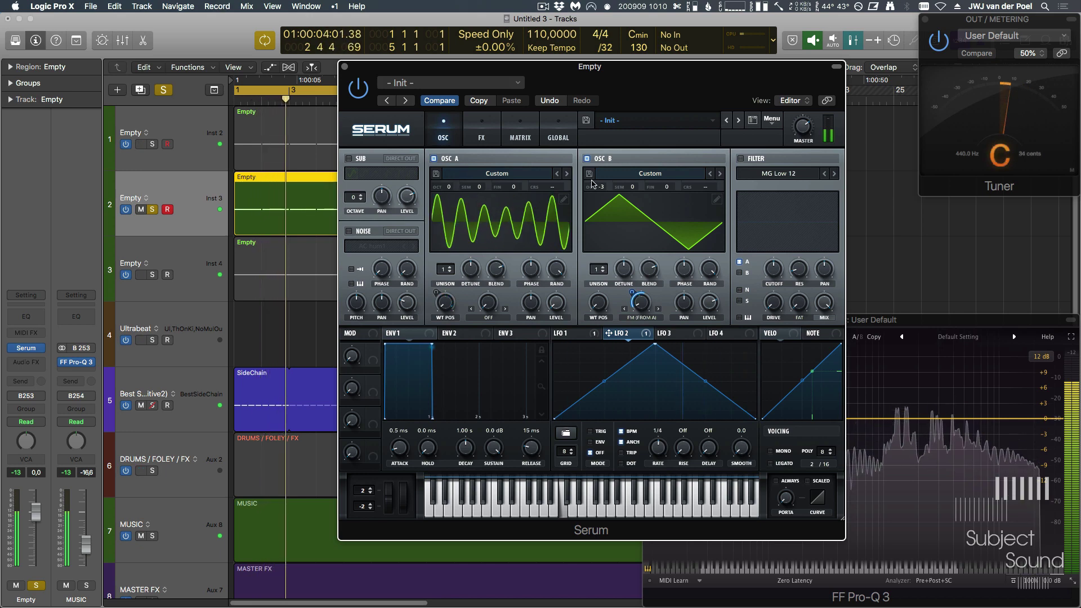
drag(590, 188, 590, 183)
drag(456, 189, 455, 195)
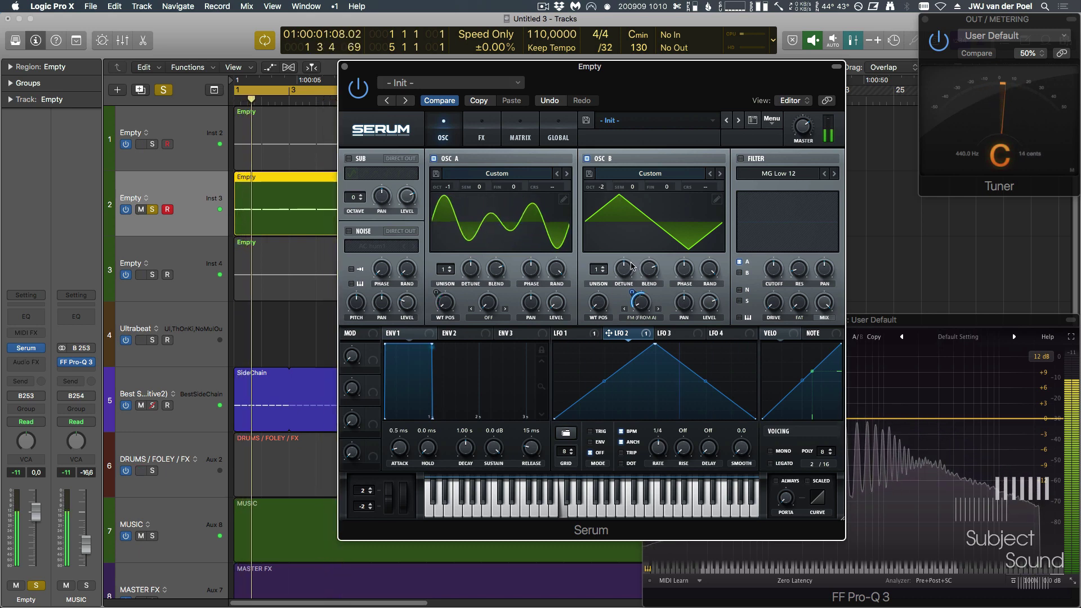
drag(598, 270, 640, 284)
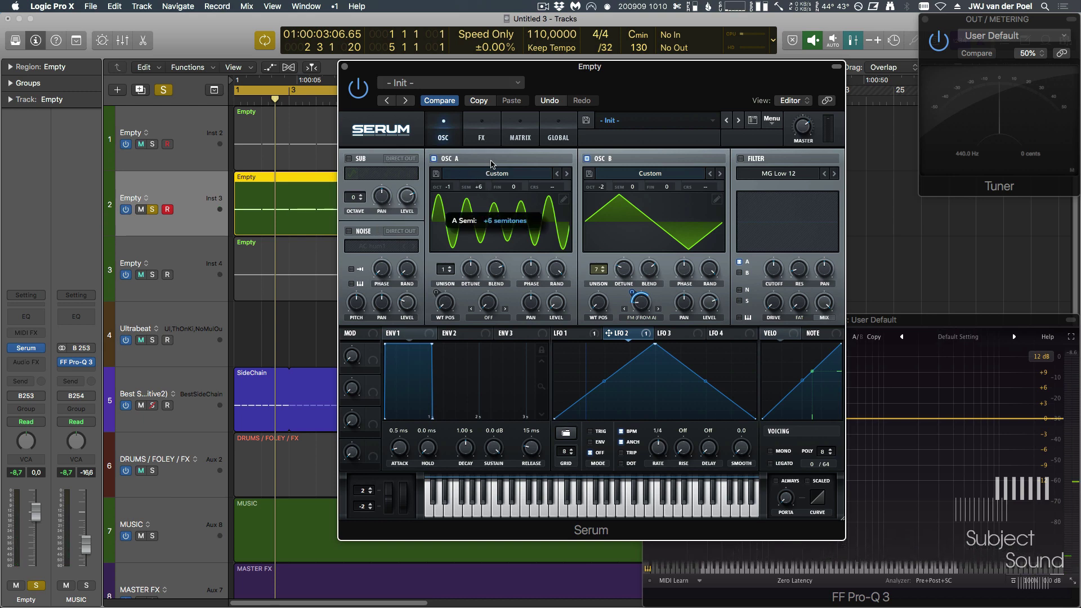
- Audition oscillator A at +7 semitones, return its semitones to 0 and set its octave to 0
key(space)
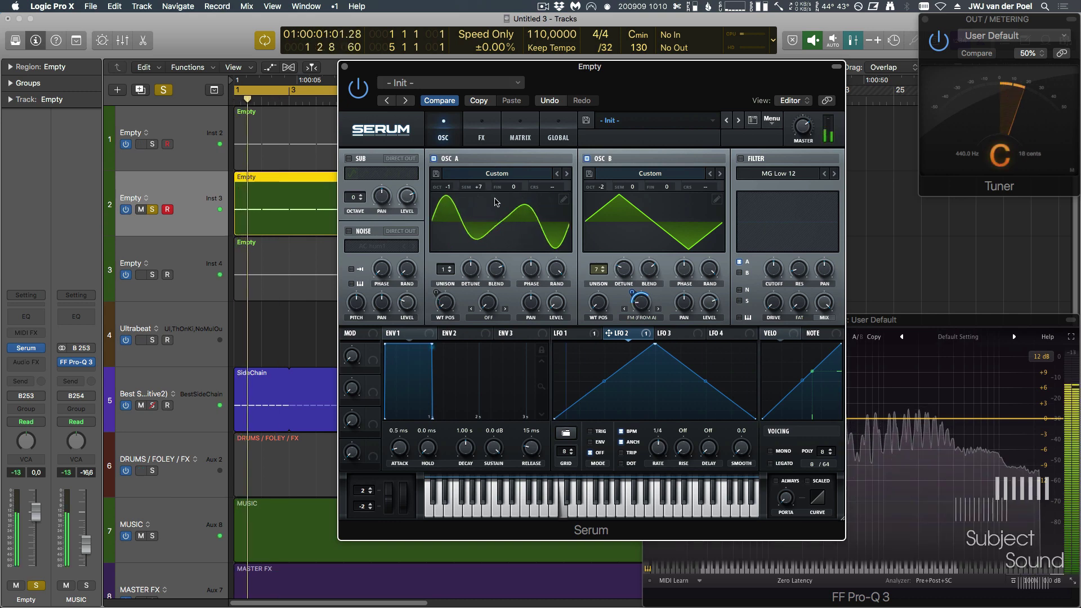
drag(478, 190, 606, 183)
drag(449, 187, 467, 174)
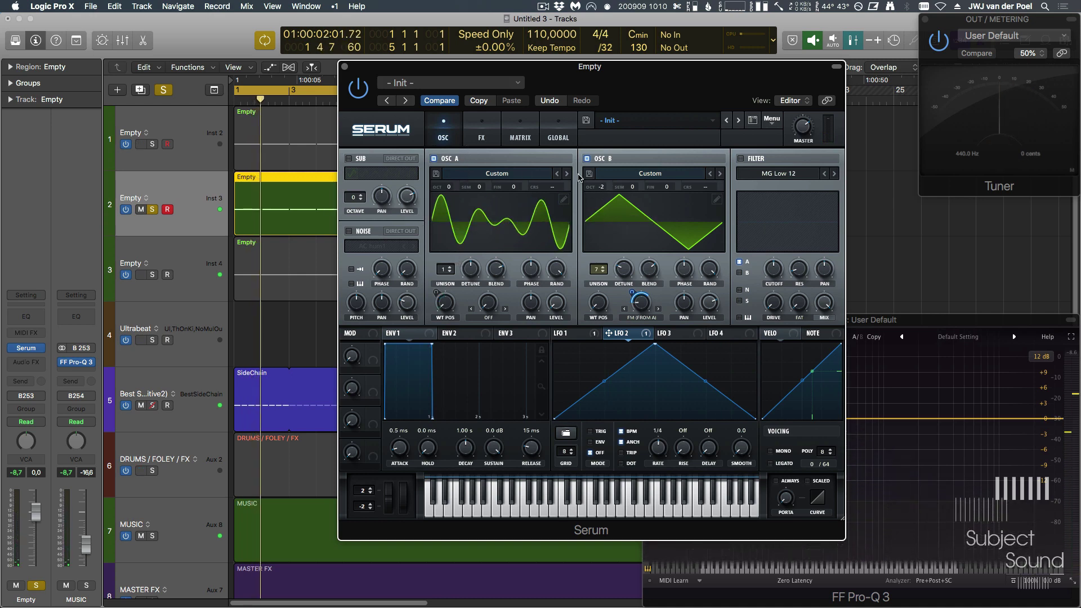
- Set oscillator B's octave to -3 during playback, trying oscillator A at octave +1 before returning it to 0
key(space)
drag(449, 187, 450, 180)
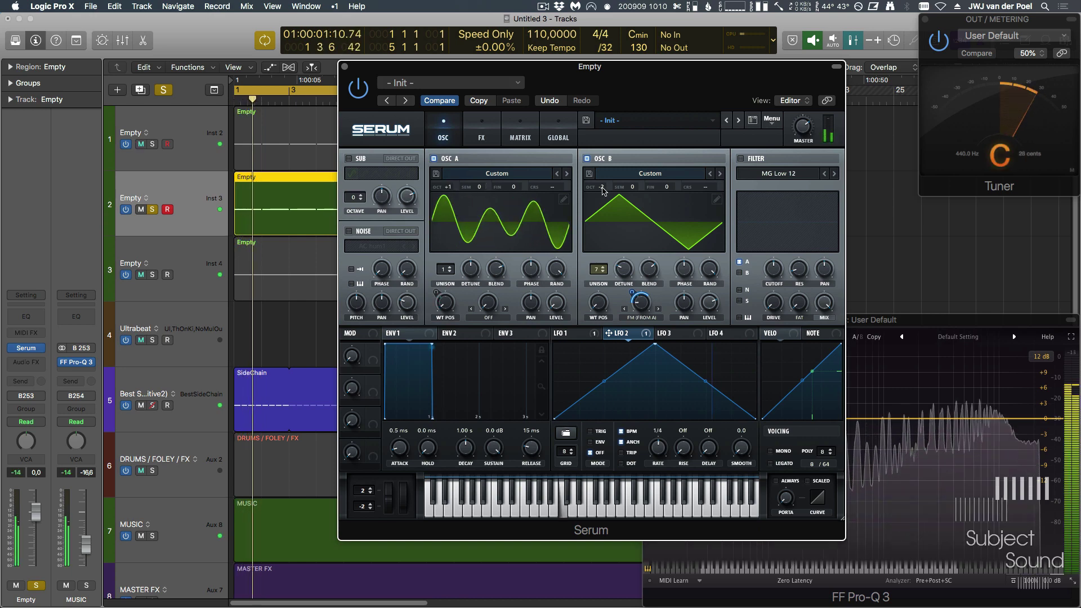
drag(604, 192, 603, 198)
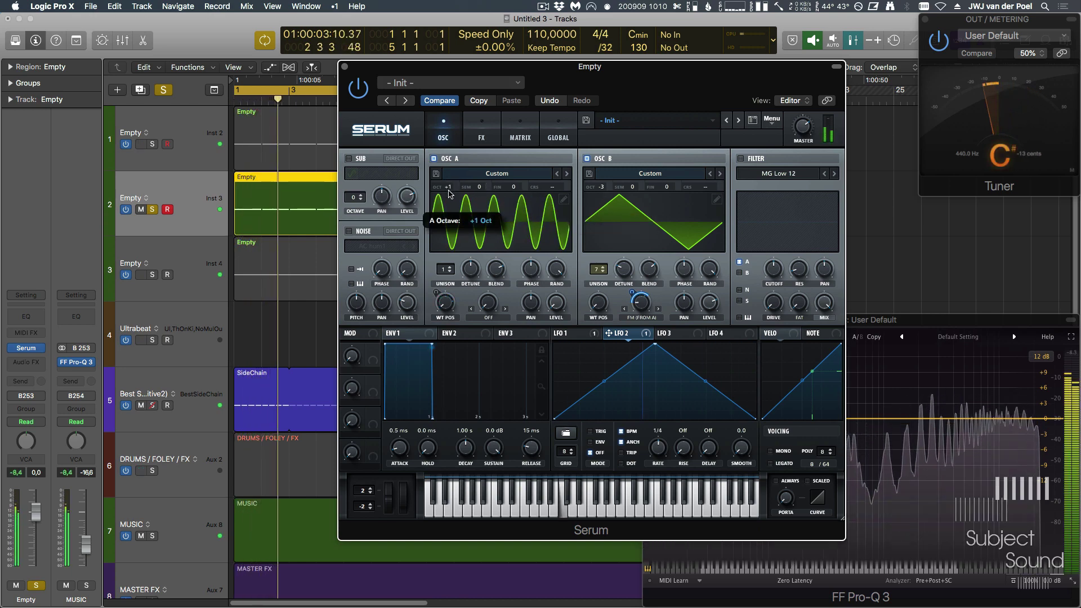
drag(449, 188, 450, 194)
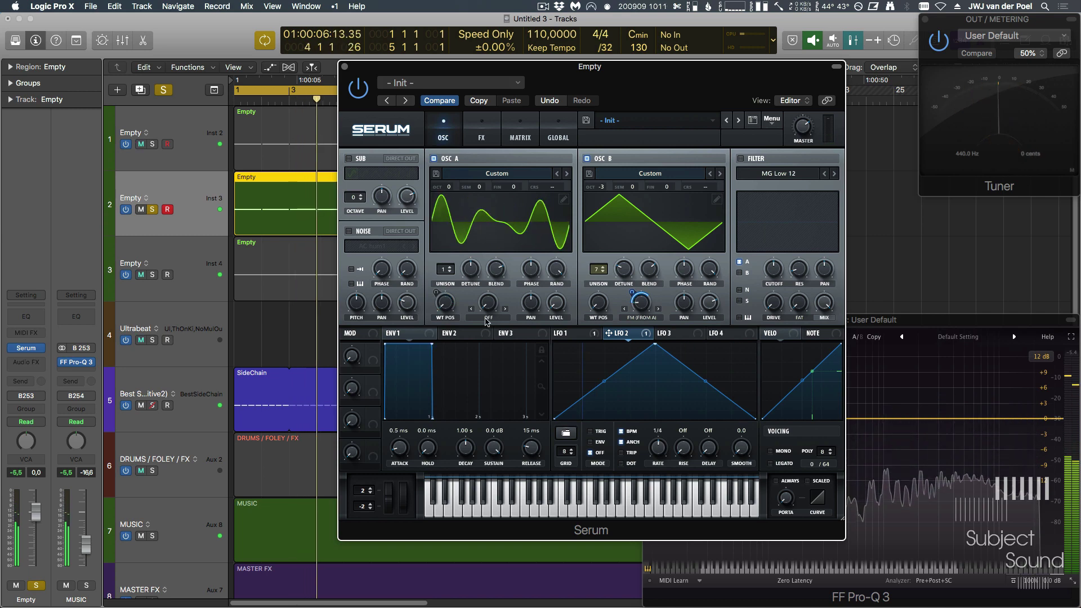
- Open the second track's MIDI region in the Piano Roll, examine its note, and bring the plug-in windows back
double_click(321, 203)
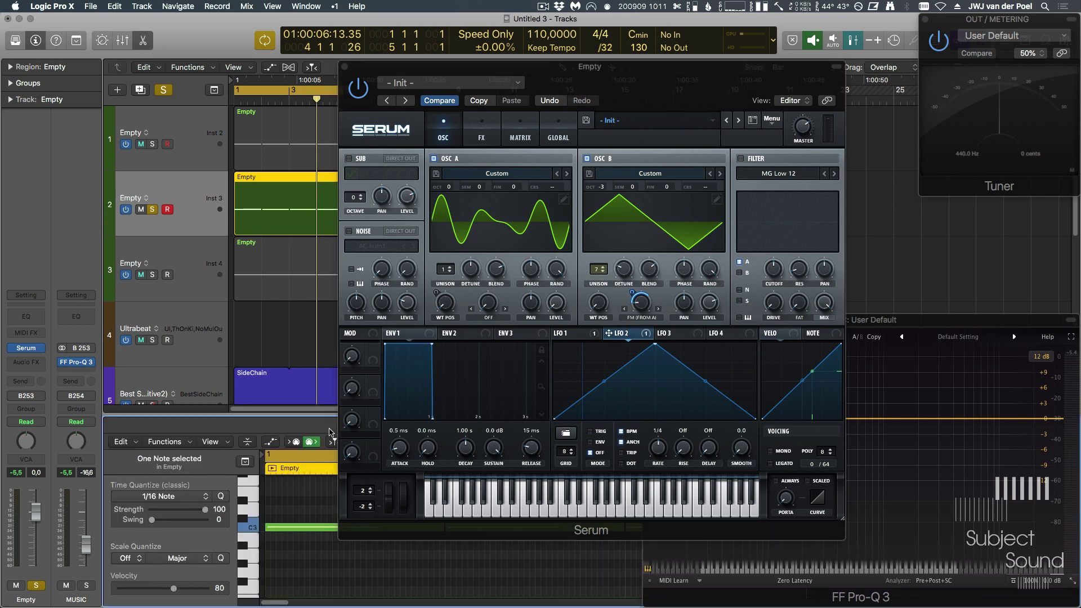
key(v)
drag(425, 514, 853, 569)
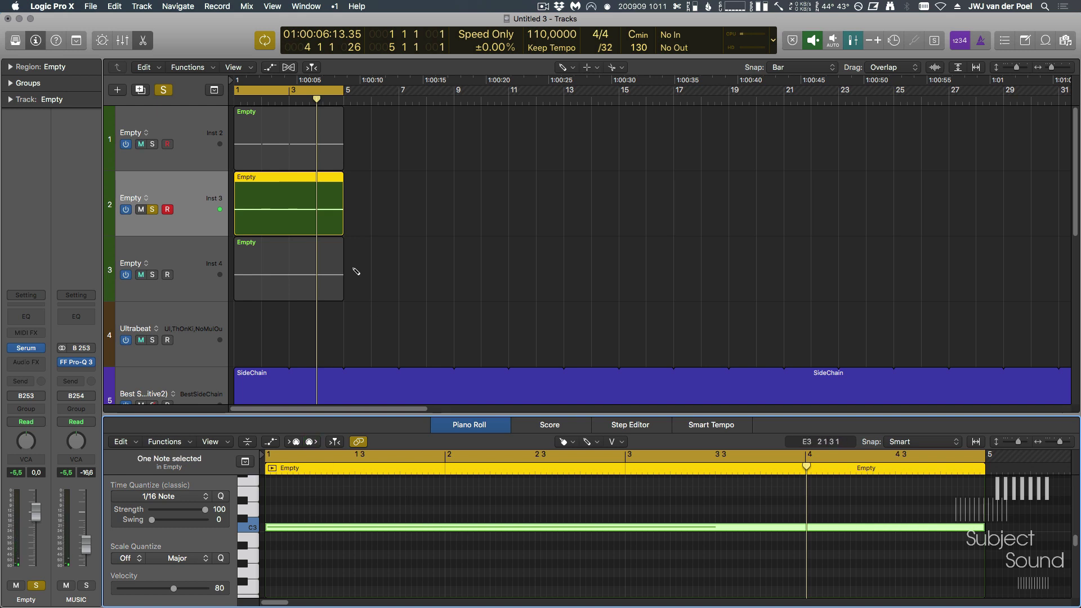
click(313, 224)
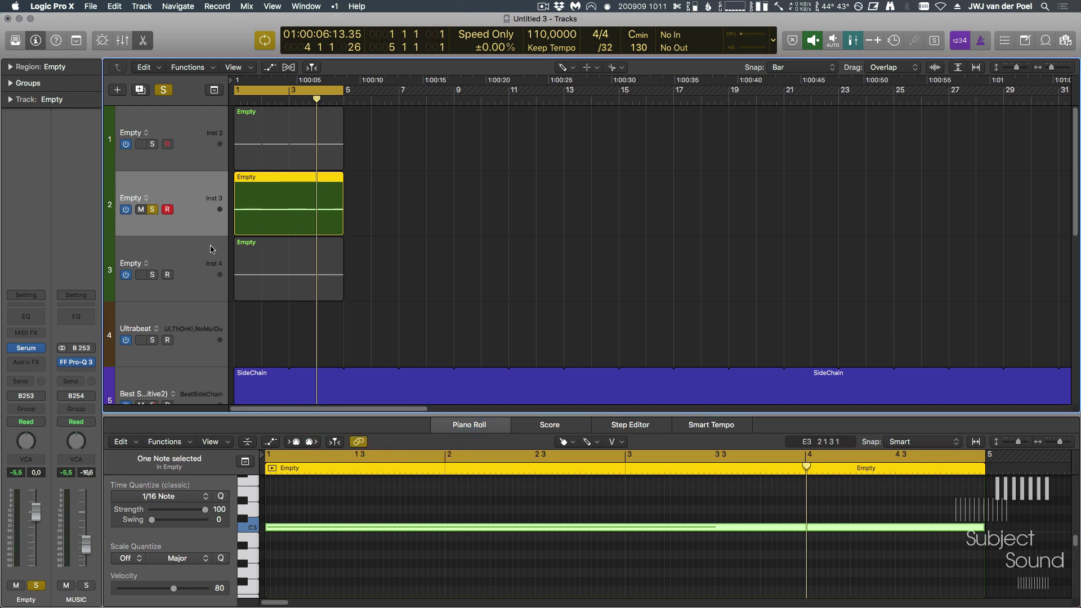
click(35, 350)
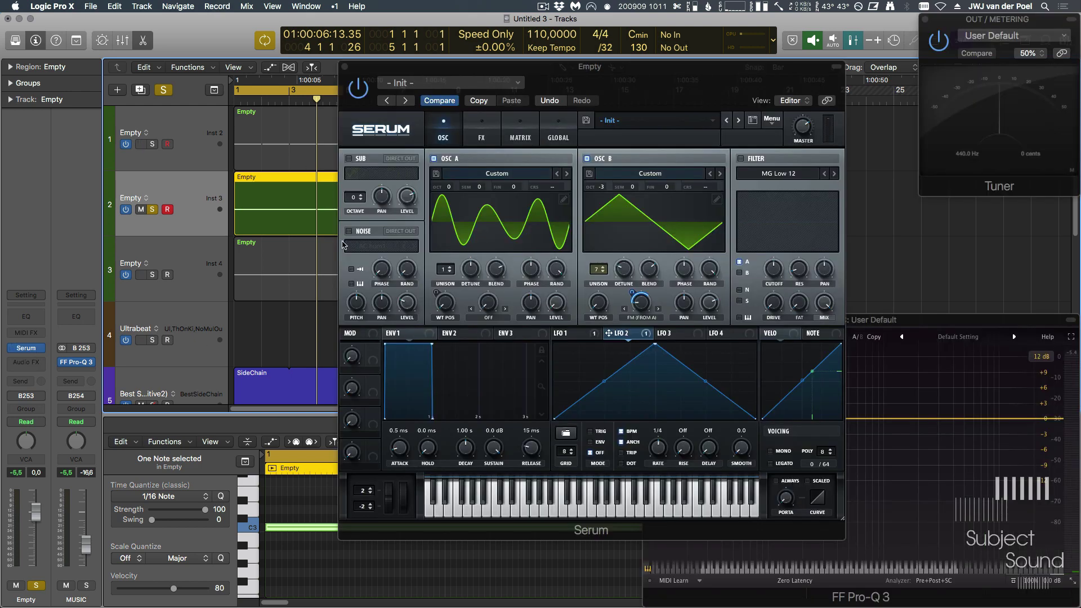
- Set envelope 1's attack to 698 ms and its release to 513 ms
click(396, 335)
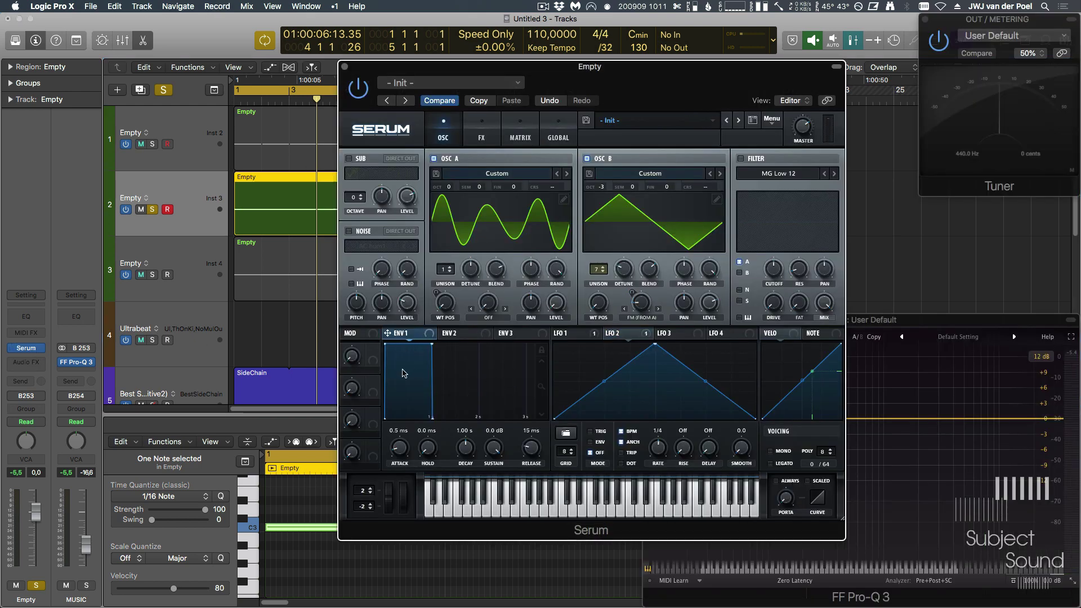
drag(398, 426, 402, 402)
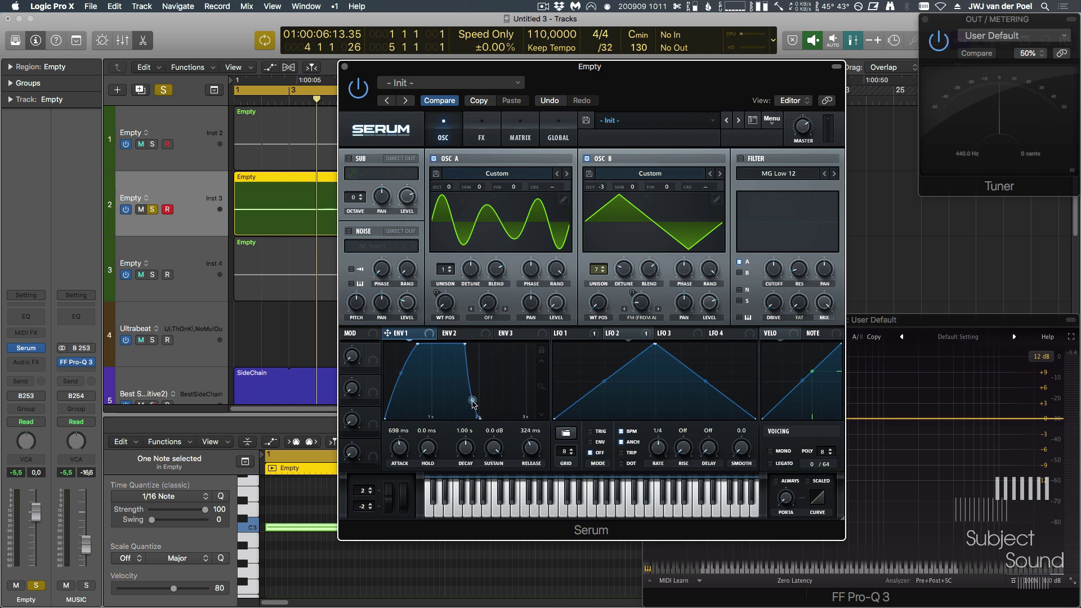
drag(531, 452, 531, 427)
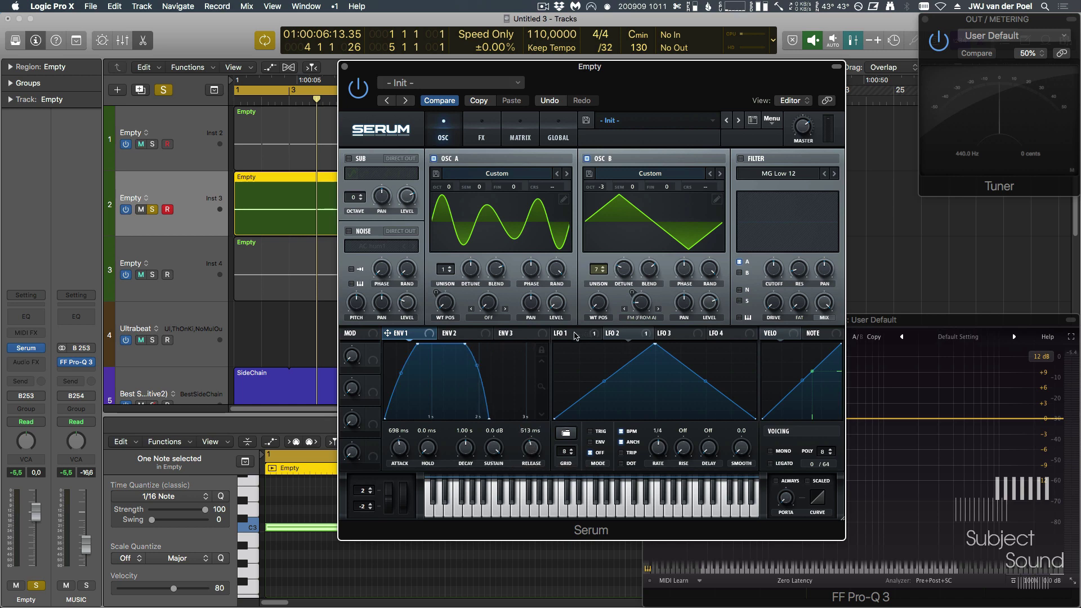
- Set LFO 2's rate to bar, reduce its modulation of oscillator B's FM warp and start playback
click(574, 336)
click(623, 336)
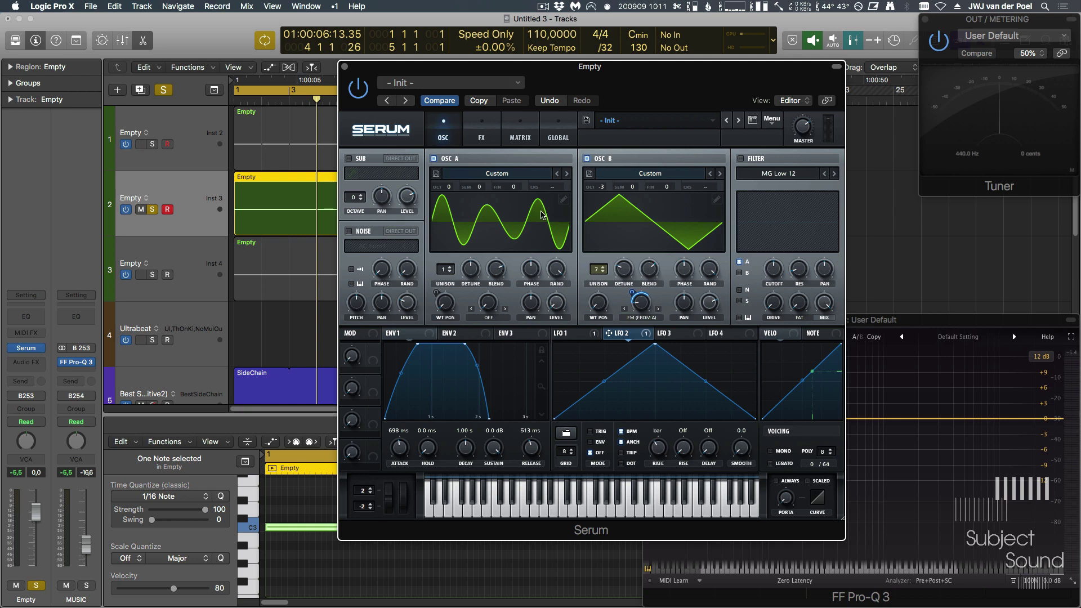
drag(634, 292, 634, 294)
key(space)
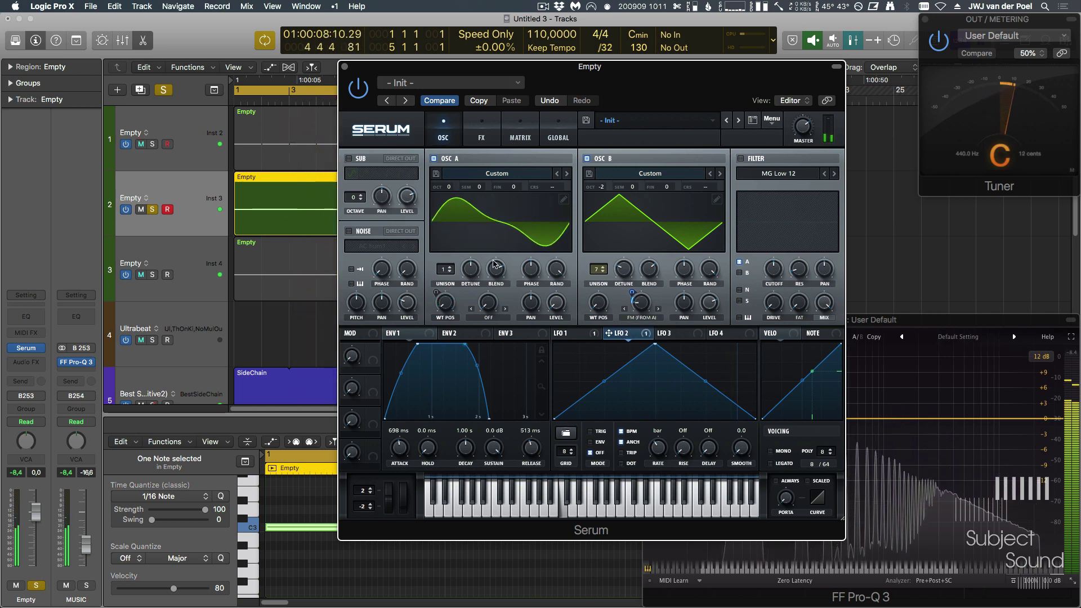
- Set oscillator A's octave to -2 and oscillator B's to -1, and increase LFO 2's modulation of oscillator B's warp
mouse_move(624, 259)
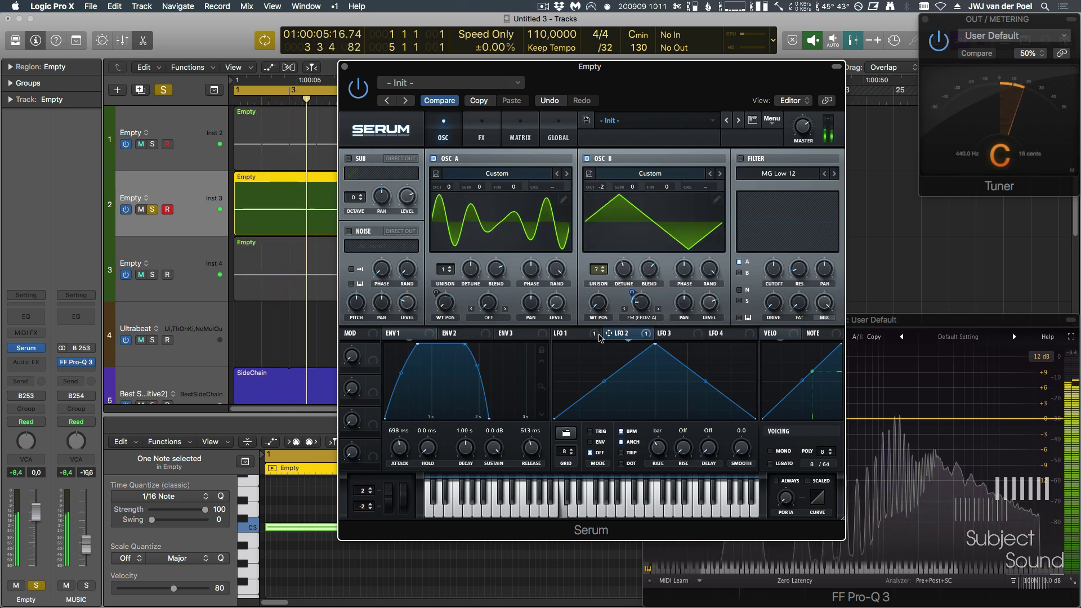
drag(449, 186, 467, 252)
drag(615, 187, 613, 182)
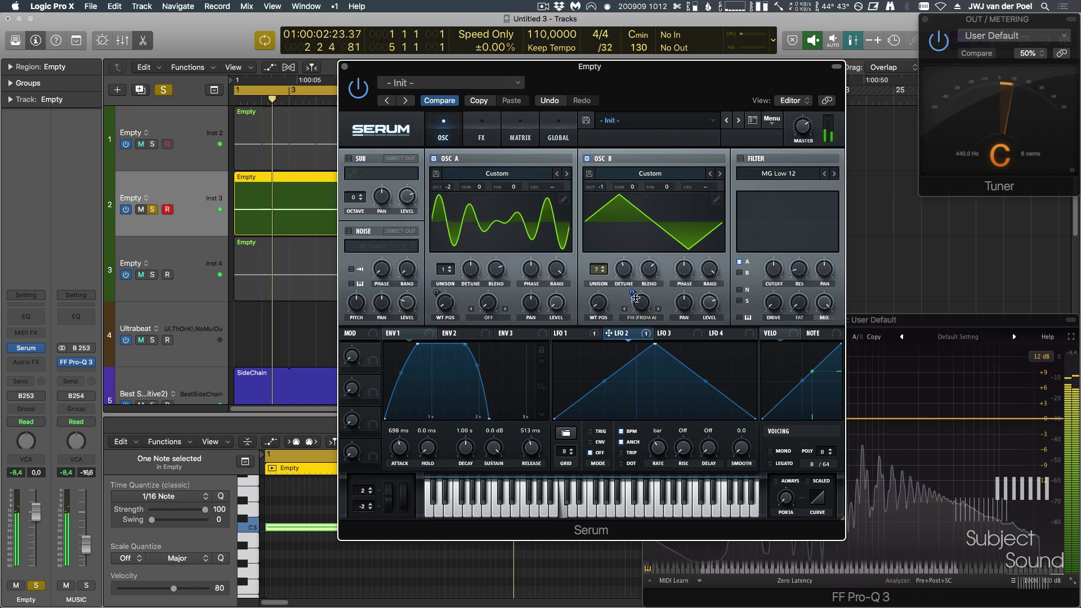
drag(632, 292, 632, 289)
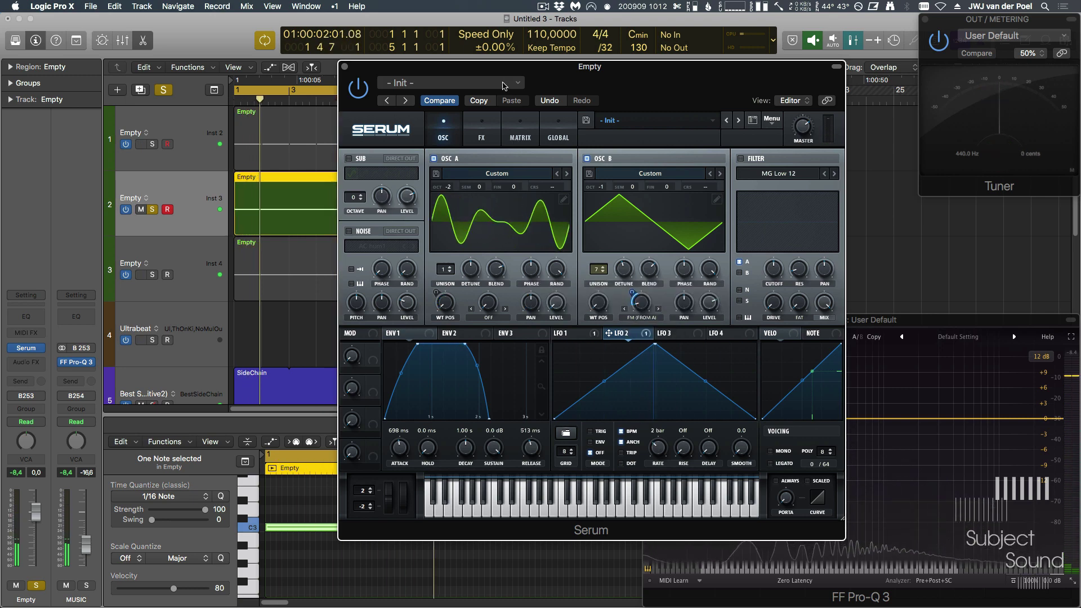
- Enable the Chorus and Reverb effects with the reverb mix at 50%, and return to the oscillator page
click(521, 130)
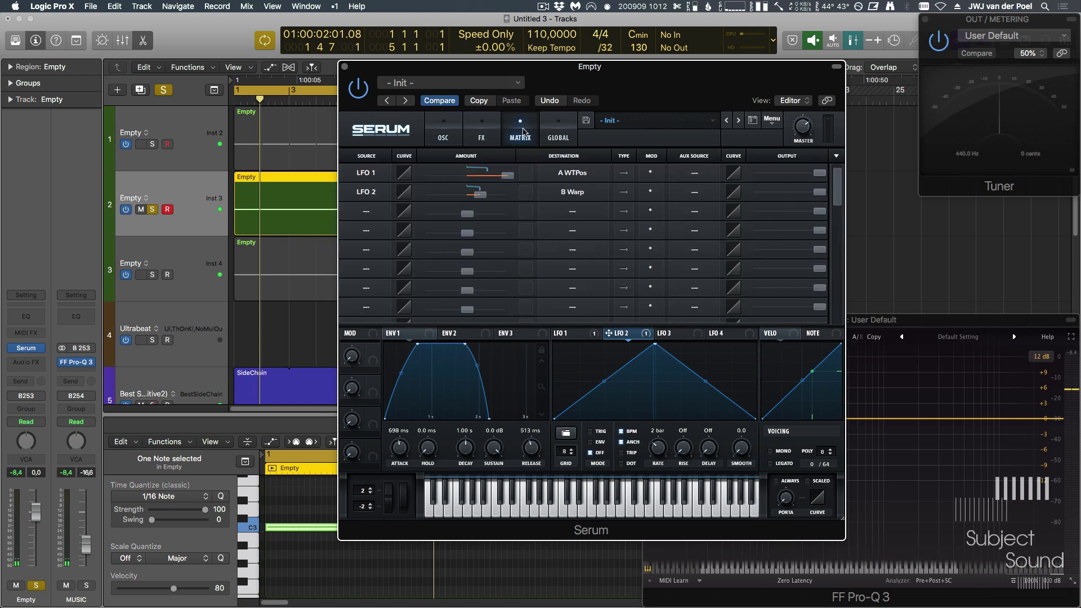
click(483, 133)
click(353, 229)
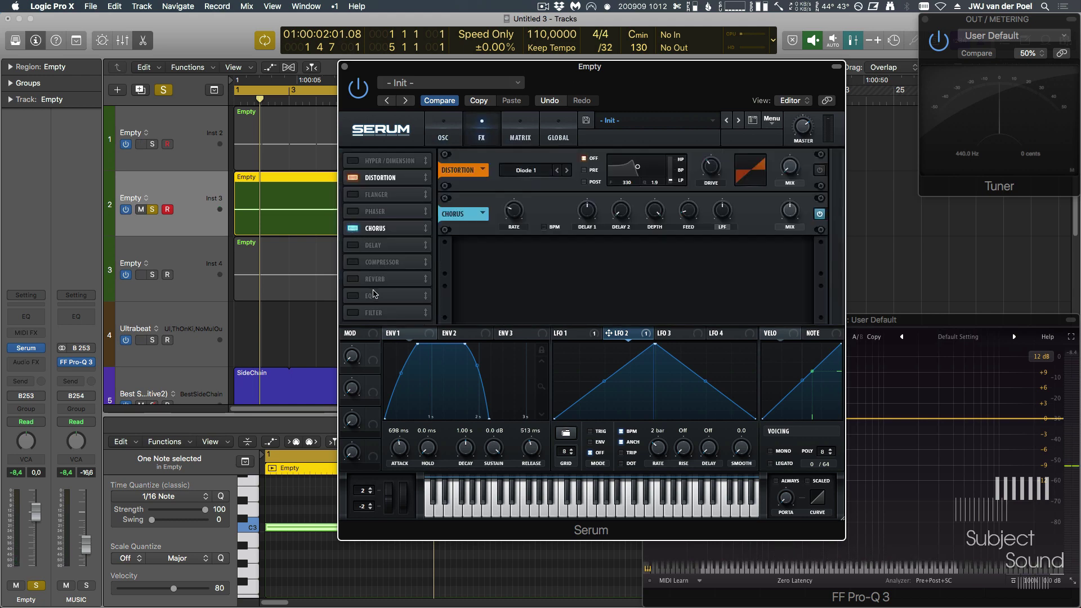
click(352, 280)
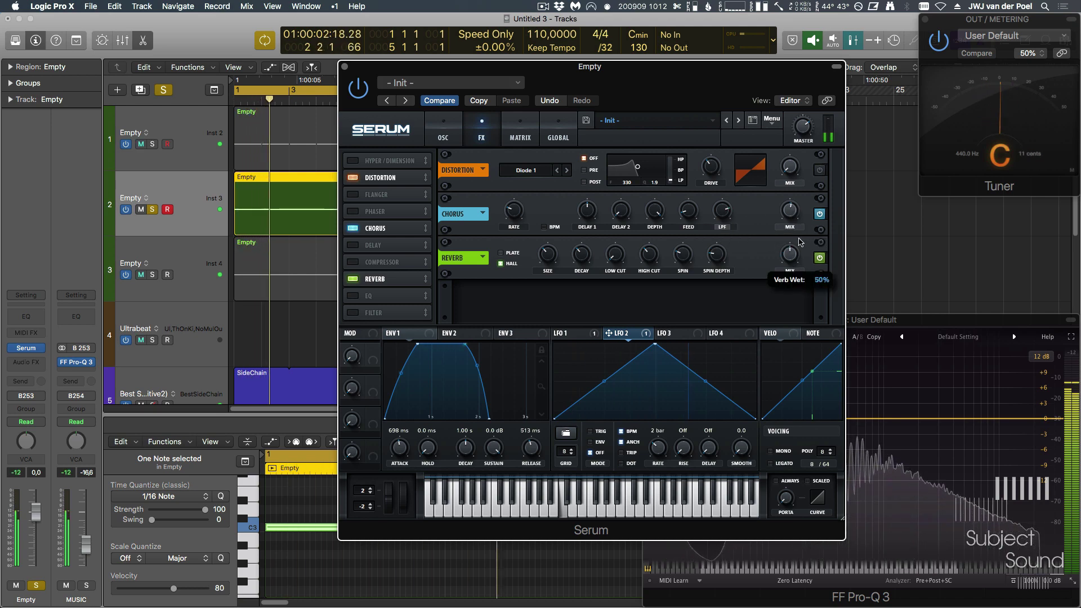
click(443, 129)
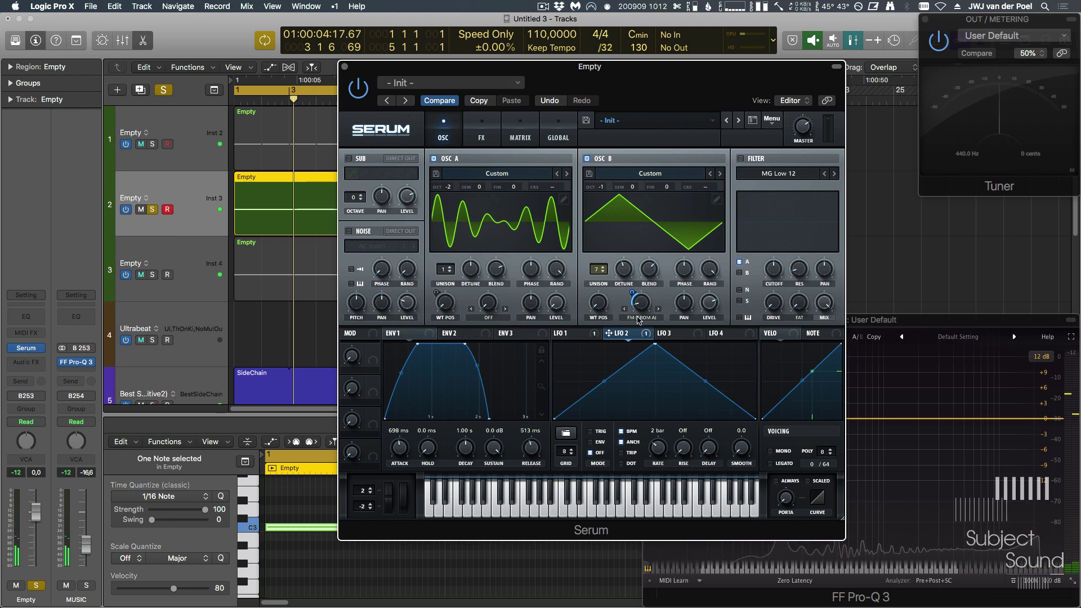
- Change oscillator B's warp mode to AM (from A) and play the sound
click(647, 319)
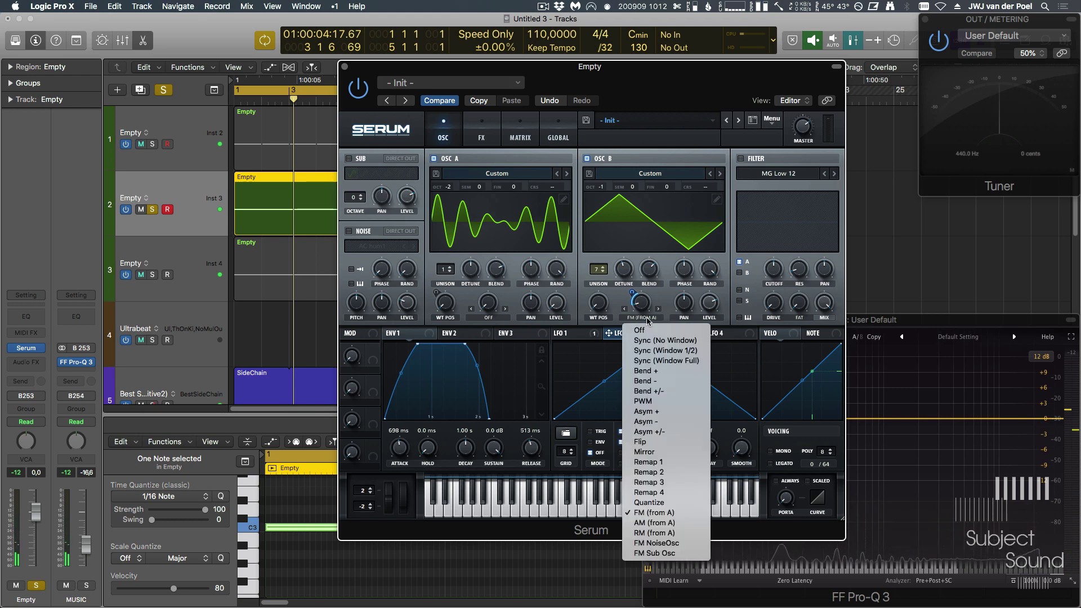
click(668, 524)
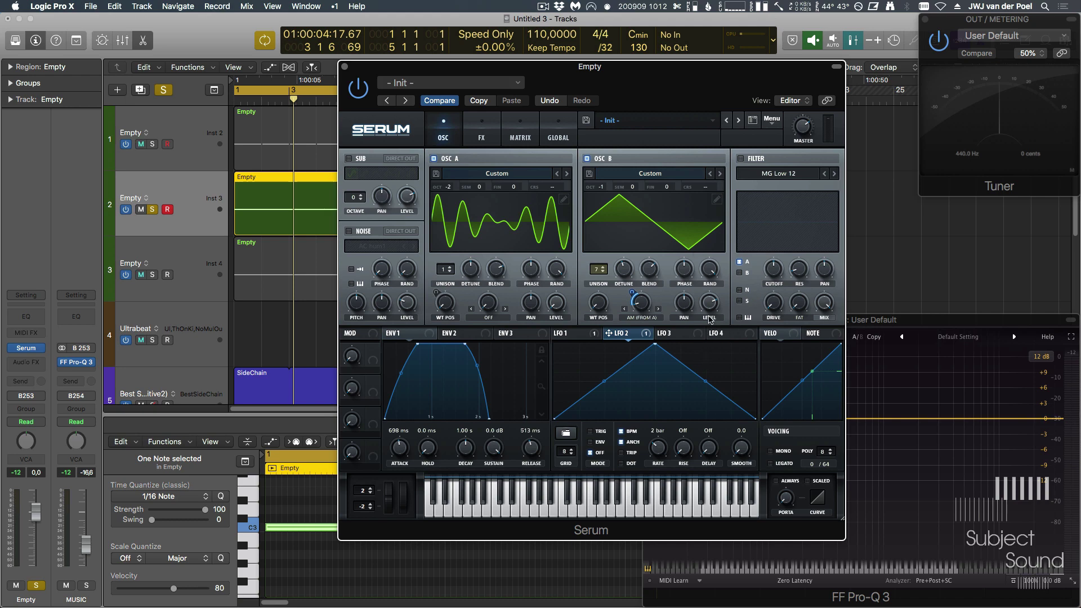
right_click(647, 301)
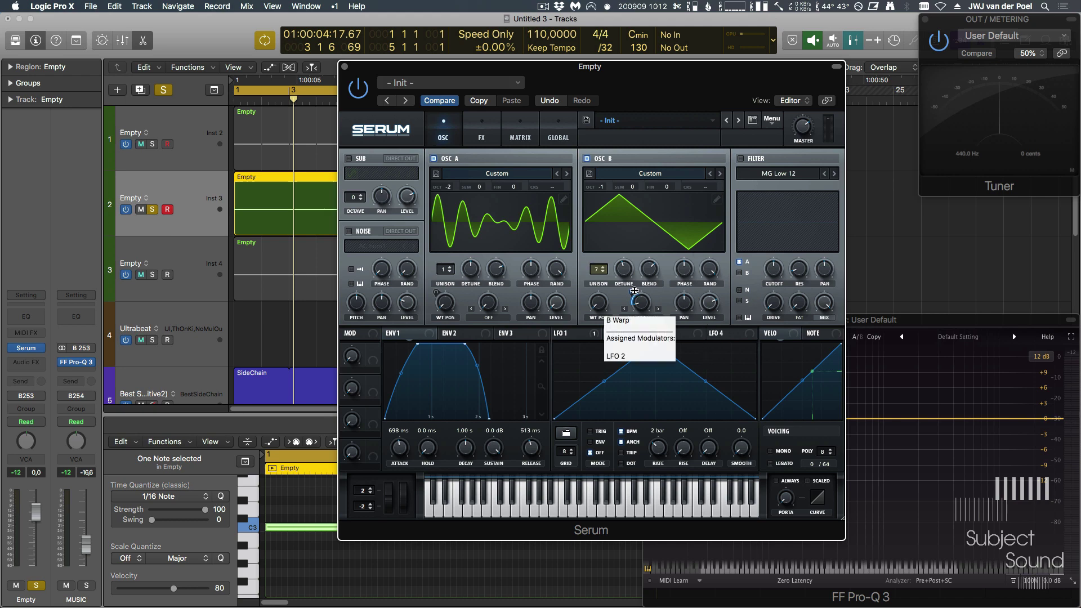
key(Escape)
key(space)
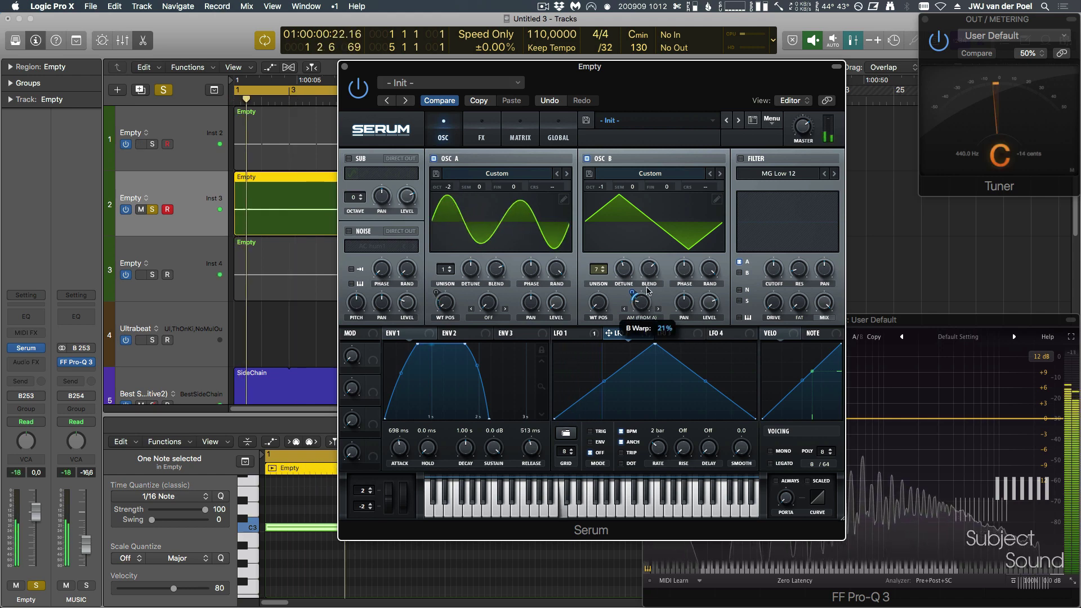
- Raise oscillator B's AM warp amount and oscillator A's wavetable position while auditioning, and check LFO 1's assignment to that position
mouse_move(644, 292)
drag(644, 292, 652, 248)
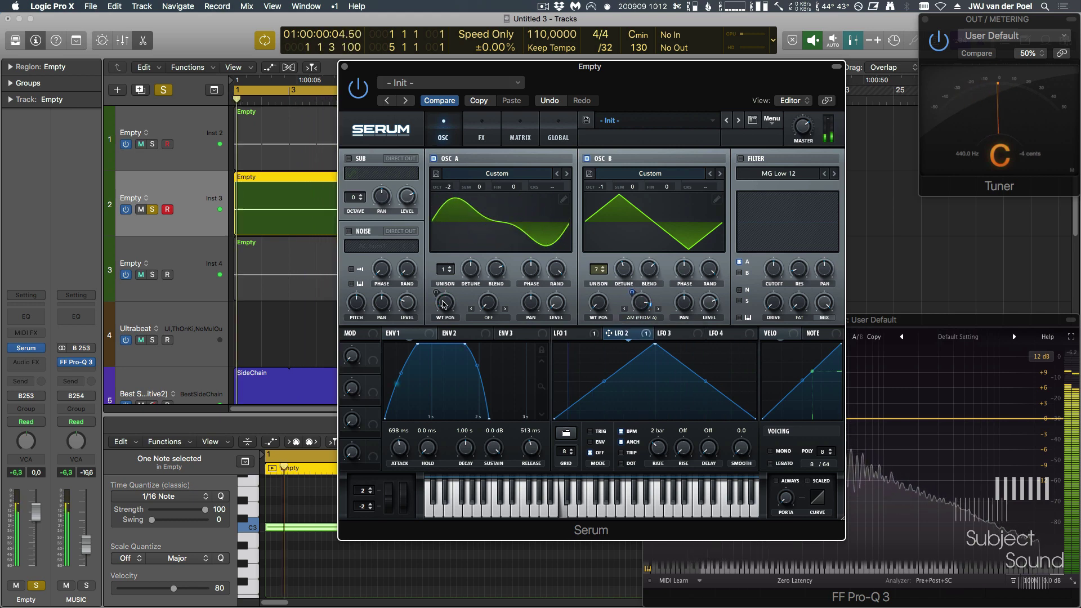
drag(445, 303, 465, 258)
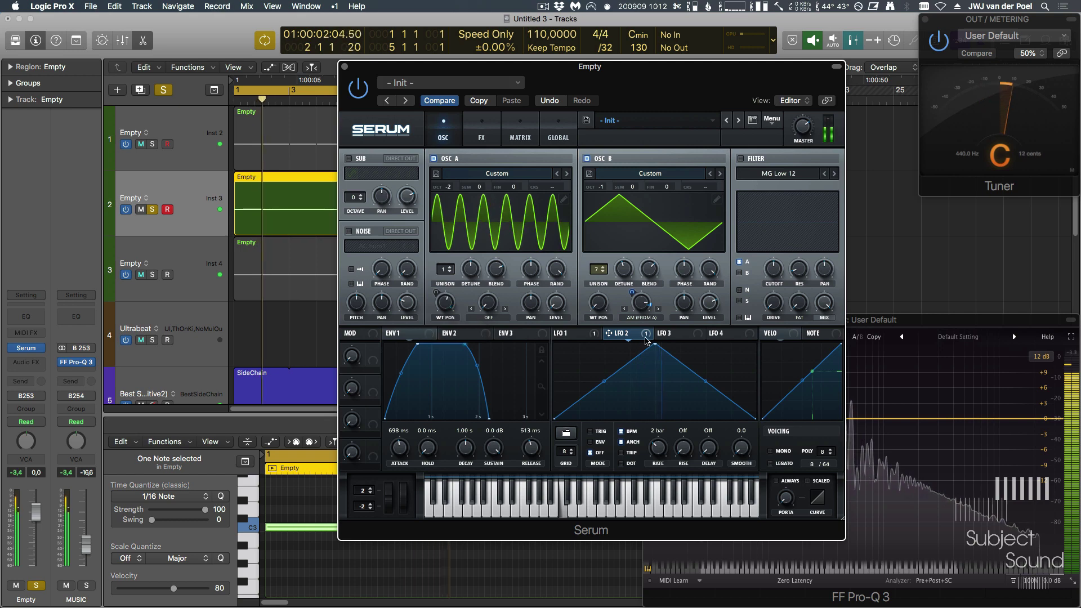
drag(557, 332, 450, 310)
right_click(450, 310)
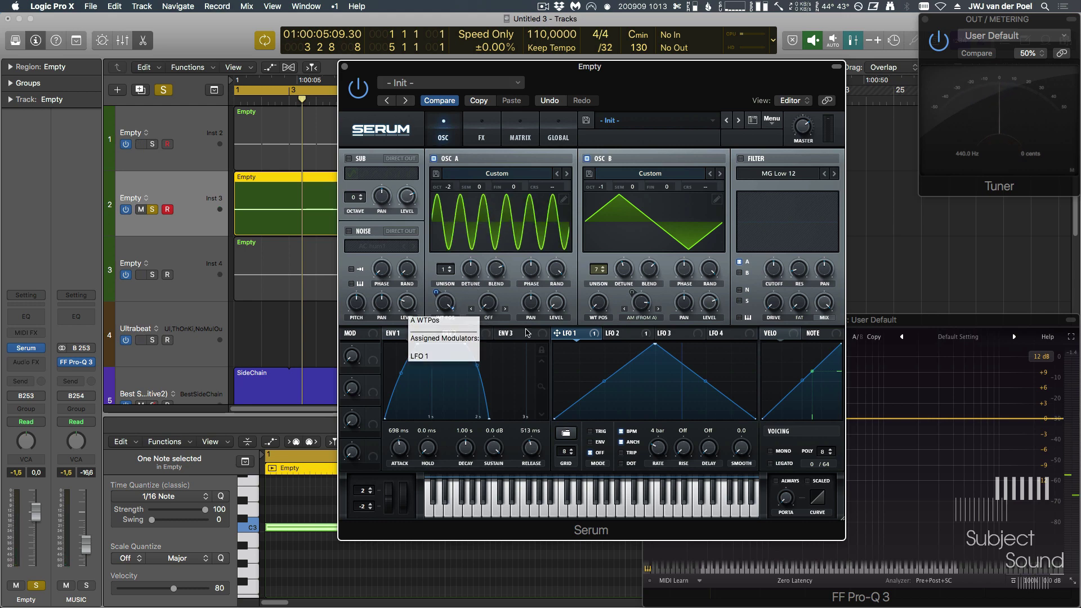
click(541, 256)
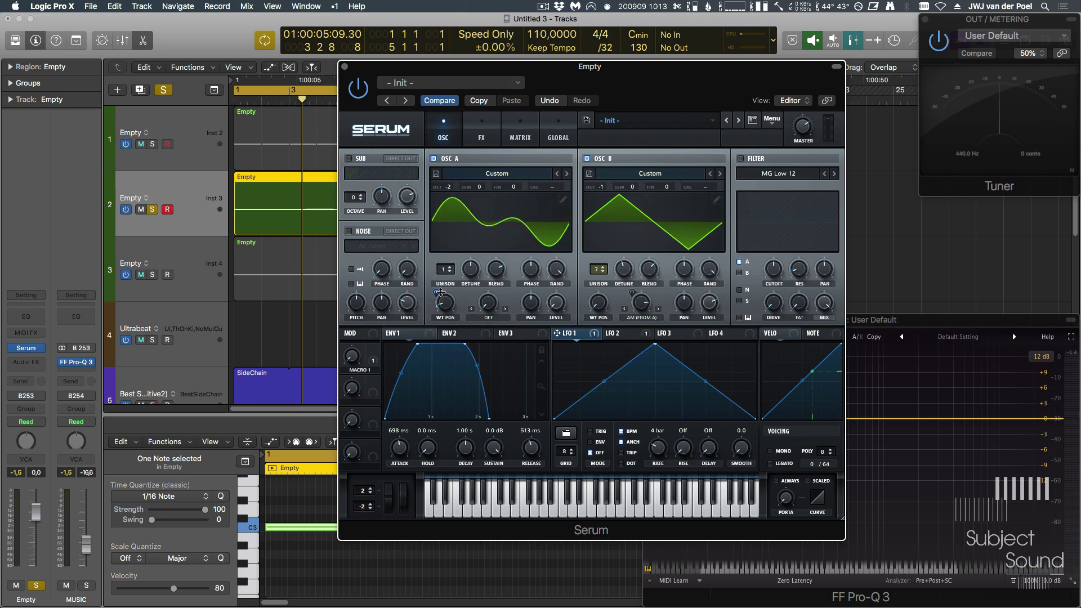
- Remove all modulators from oscillator A's wavetable position and reset the position to its default
right_click(443, 306)
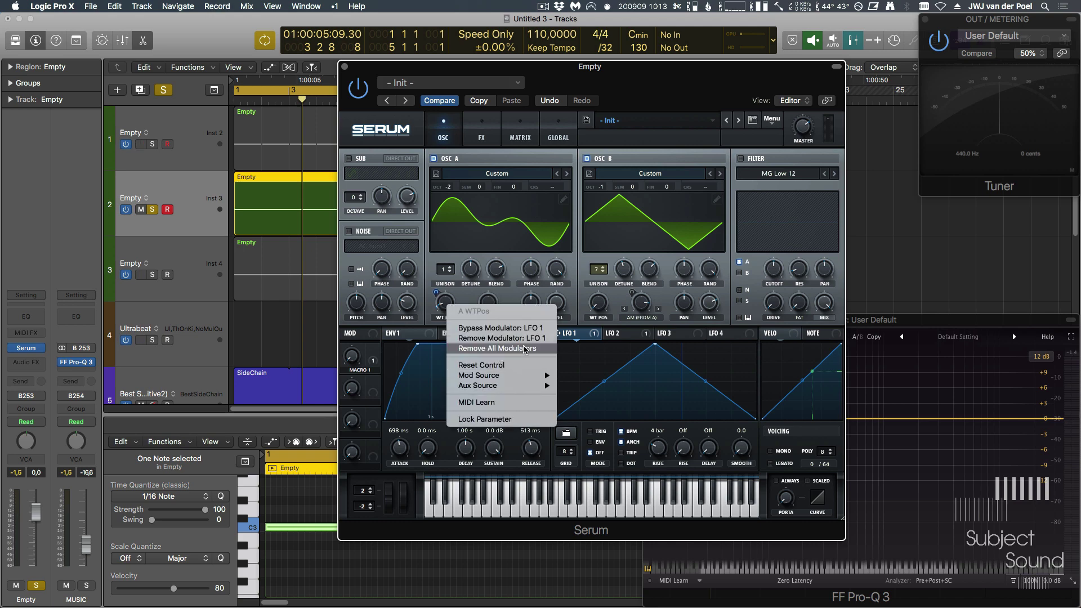
click(522, 346)
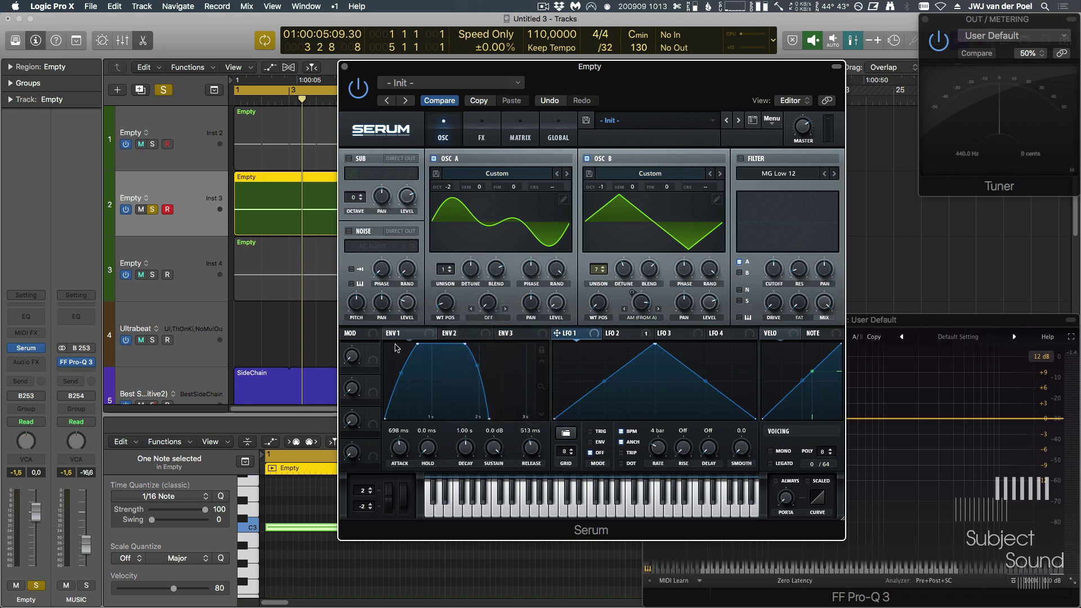
double_click(445, 303)
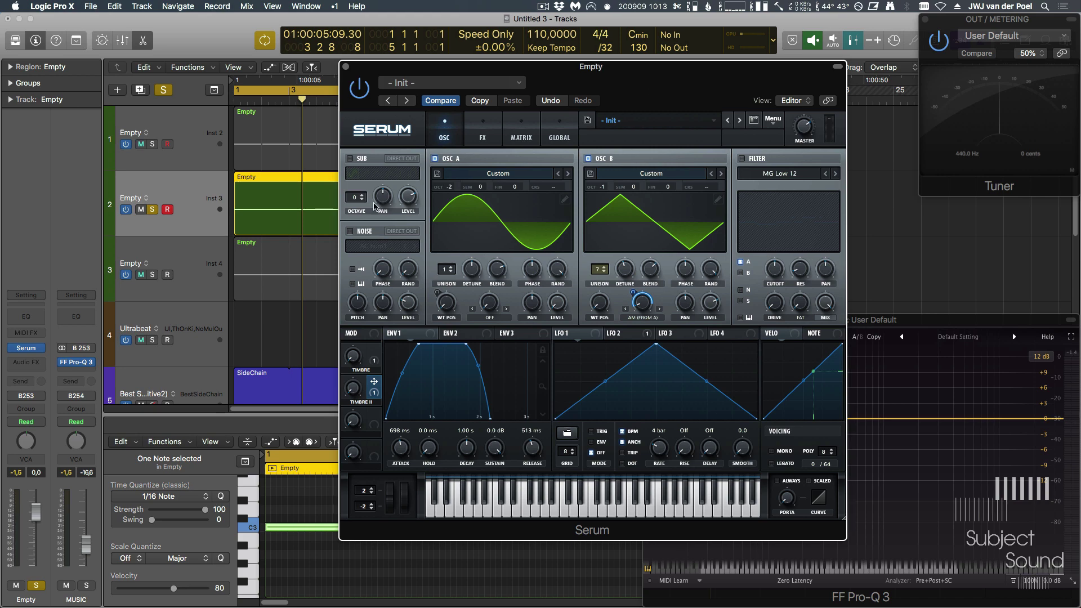
- Hide the plug-in windows and add full-length D#3 and G2 notes around the C3 note in the track 2 region
key(e)
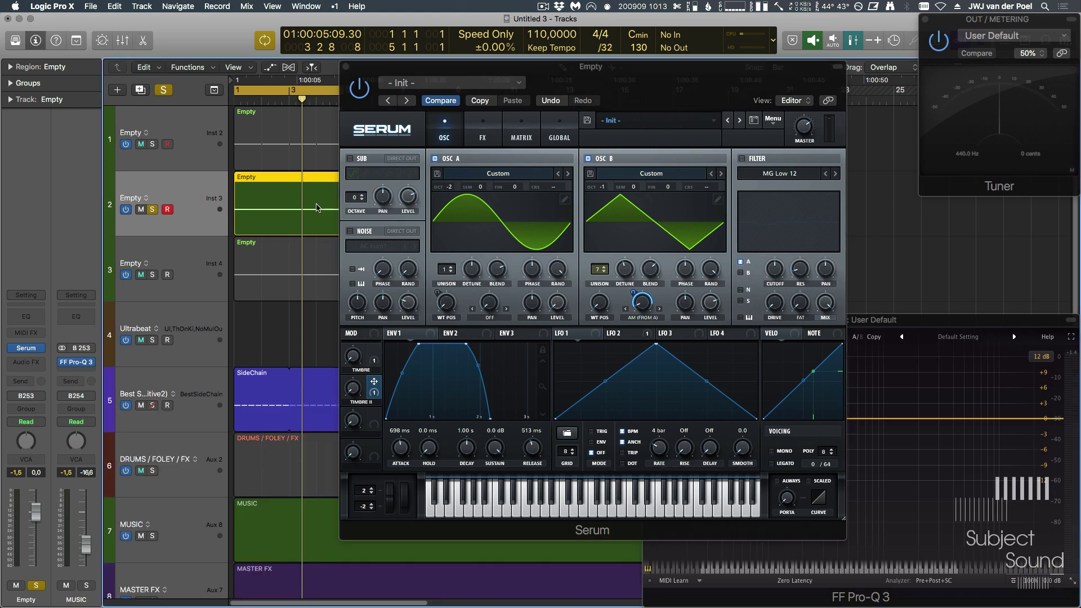
key(e)
key(v)
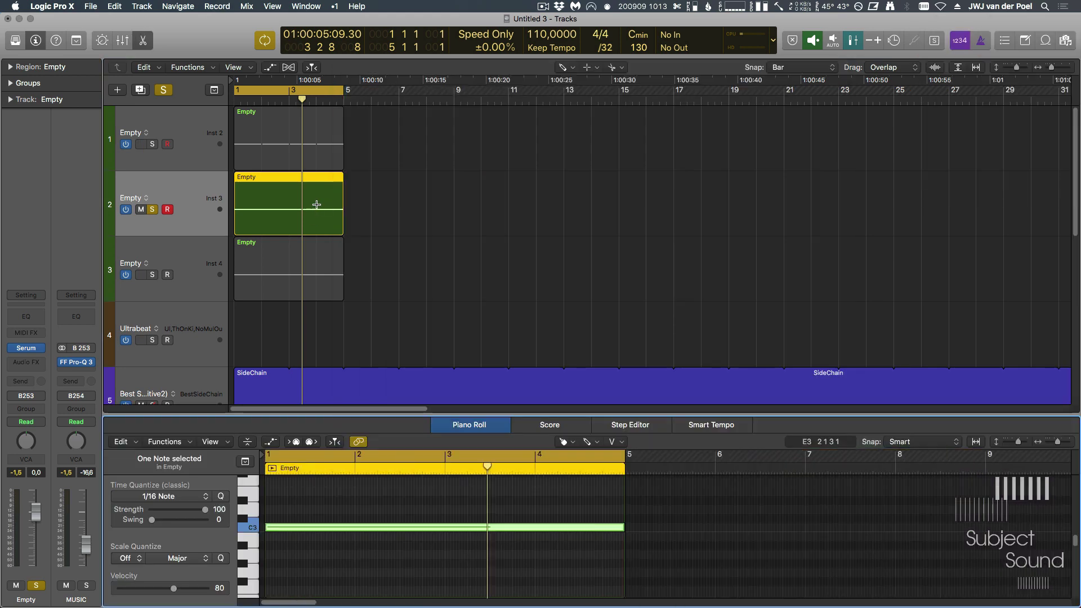
key(t)
click(292, 530)
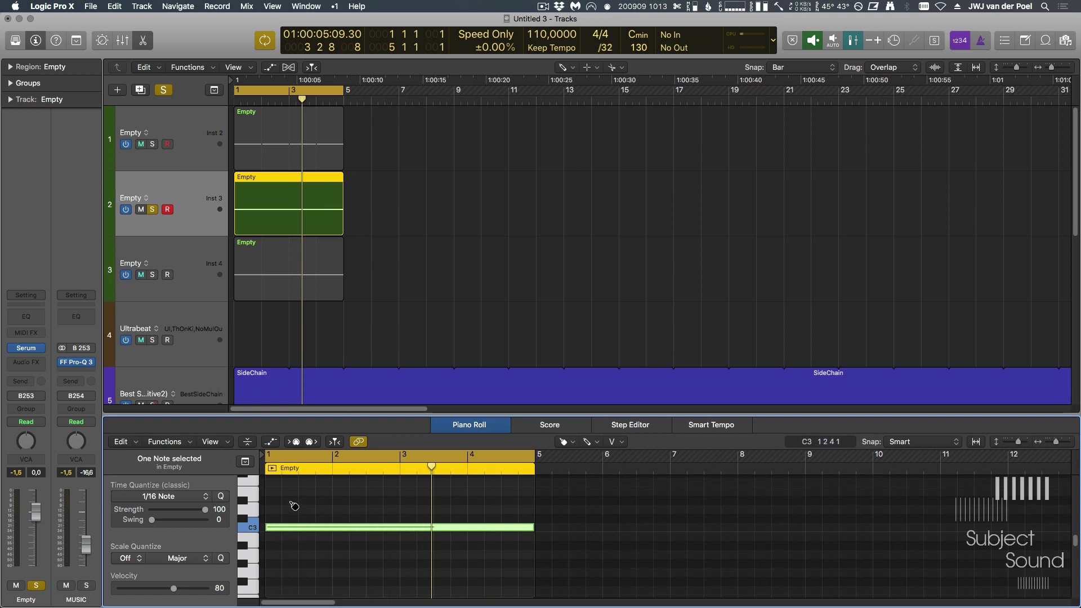
key(t)
click(315, 505)
mouse_move(284, 527)
mouse_down()
mouse_move(285, 500)
mouse_move(288, 570)
mouse_up()
key(t)
click(428, 580)
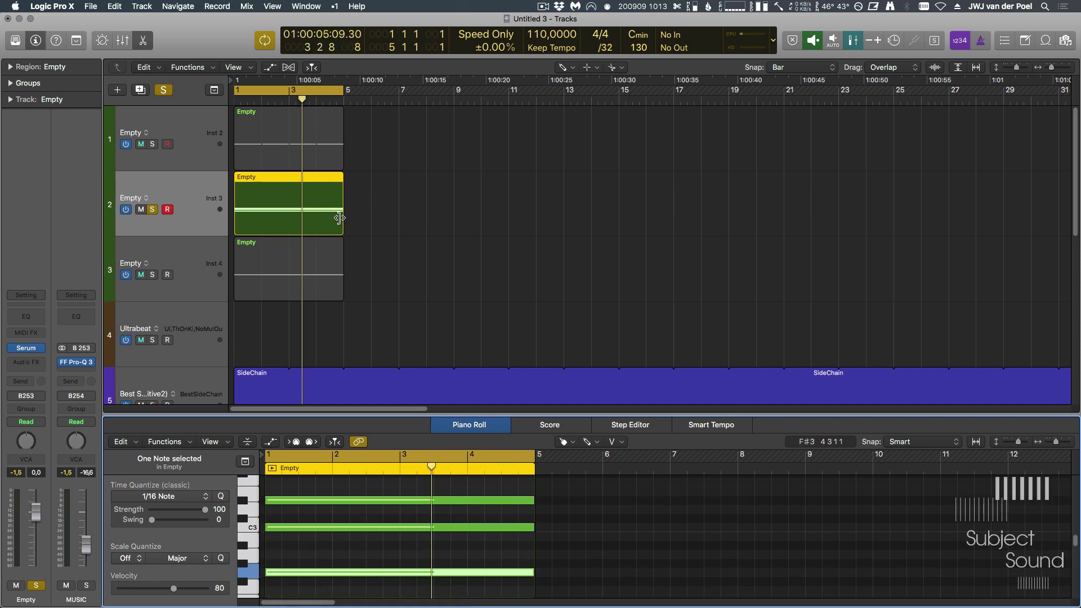
- Extend the track 2 region and the cycle range to bar 10
drag(342, 224, 480, 225)
key(t)
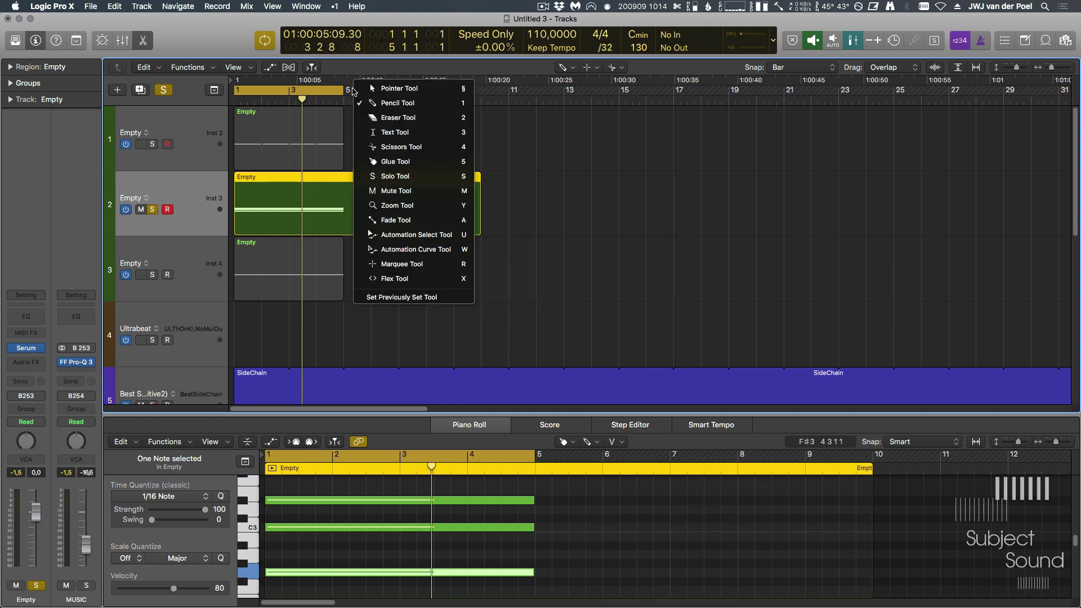
key(t)
drag(341, 93, 482, 137)
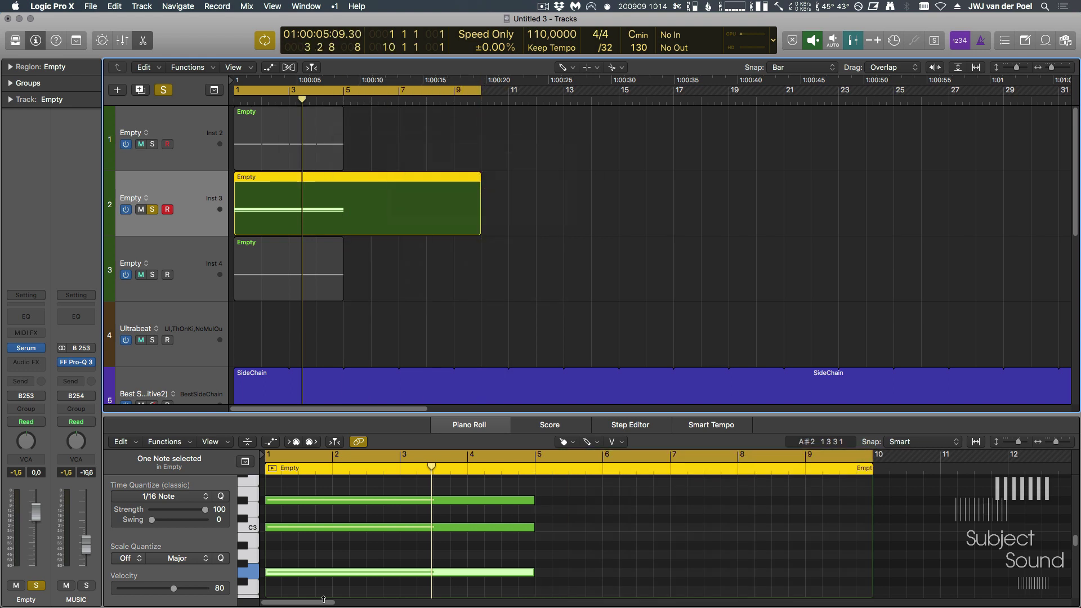
- Shorten the three chord notes to one bar each and repeat the chord three times to fill bars 1 to 4
key(super+a)
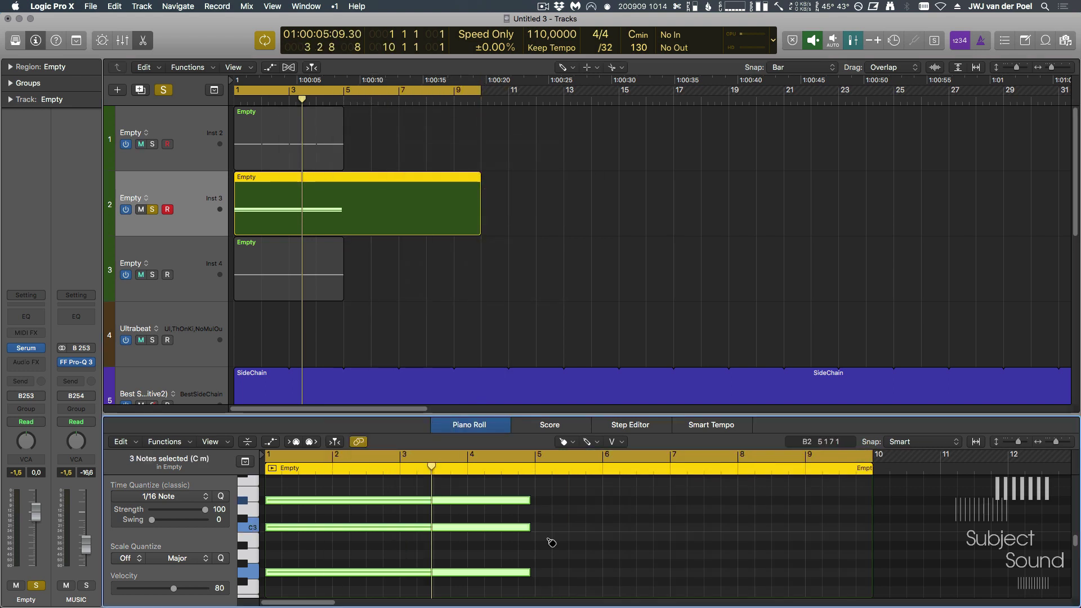
key(shift+alt+Left)
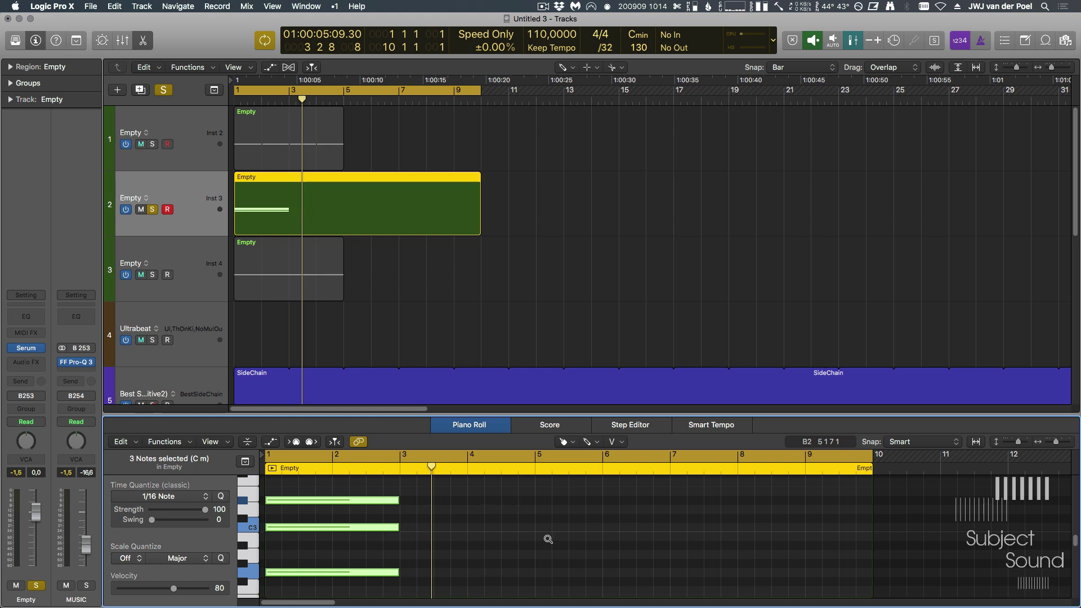
key(shift+alt+Left)
key(shift+alt+Left)
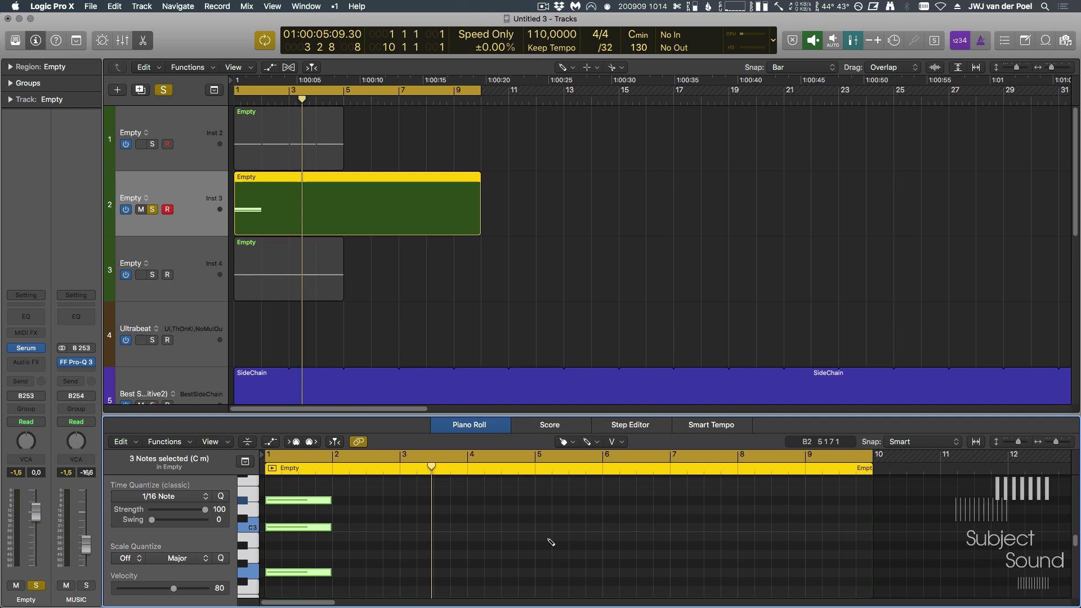
key(super+r)
key(super+r)
key(super+r)
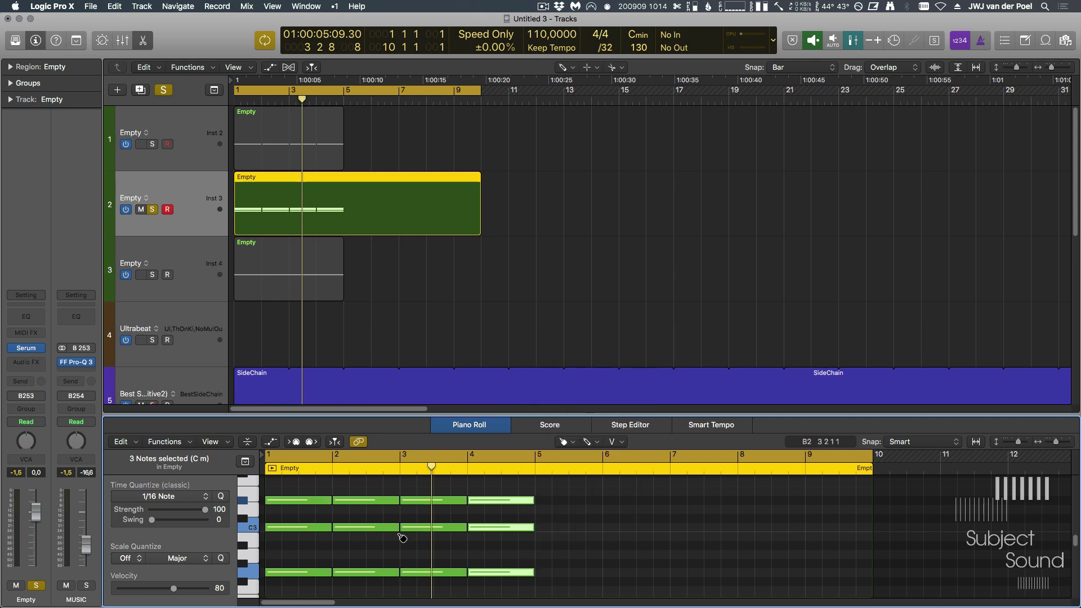
- Raise the lowest note in bars 2 and 3 by one semitone to G#2, and the highest note in bar 3 to F3
key(section)
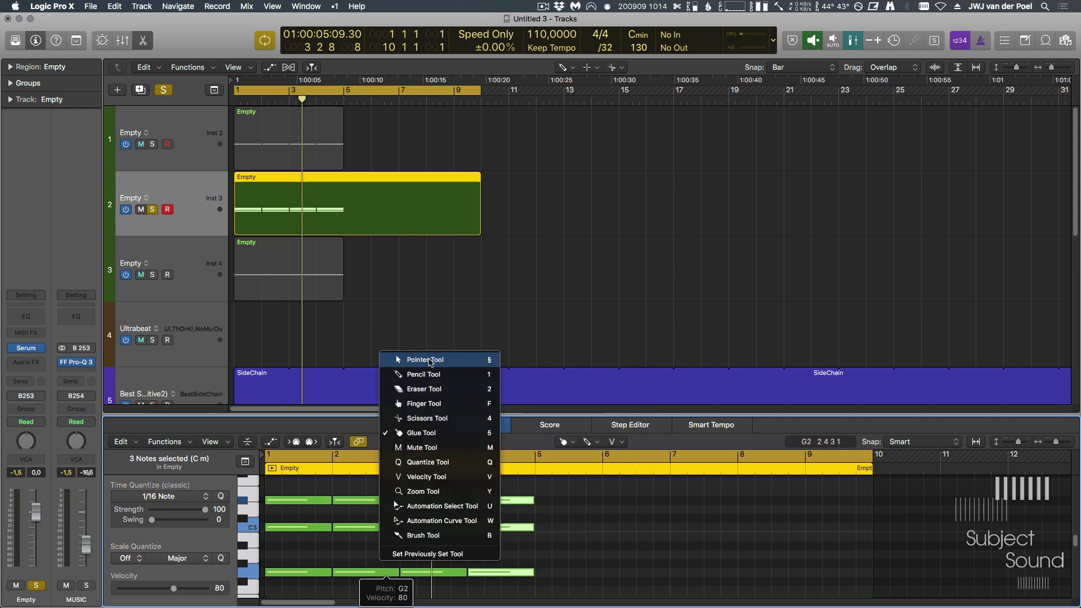
click(430, 361)
click(375, 573)
key(alt+Up)
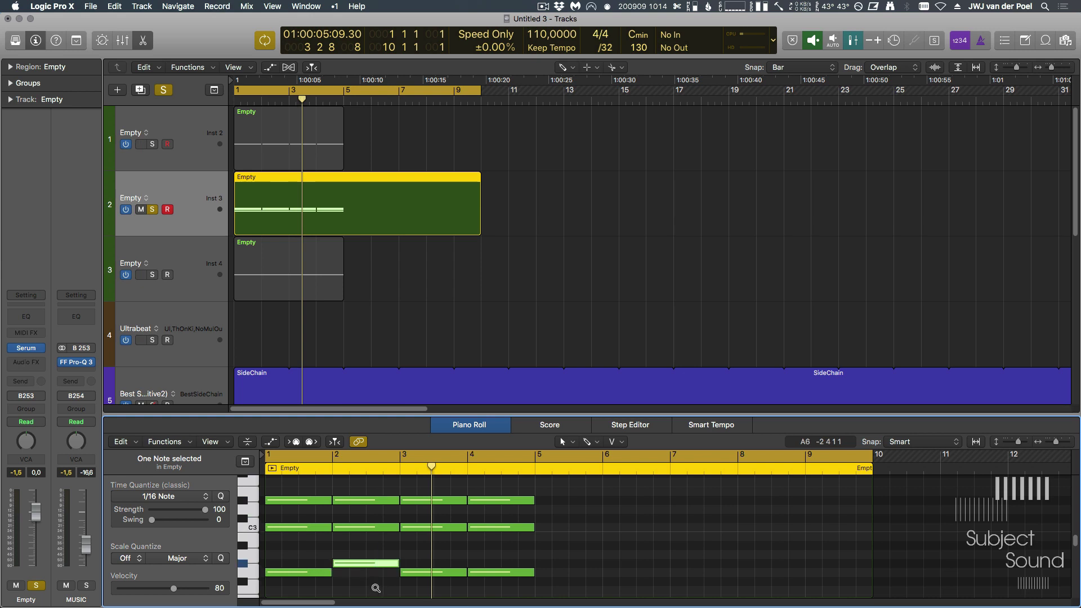
drag(445, 554, 437, 598)
key(alt+Up)
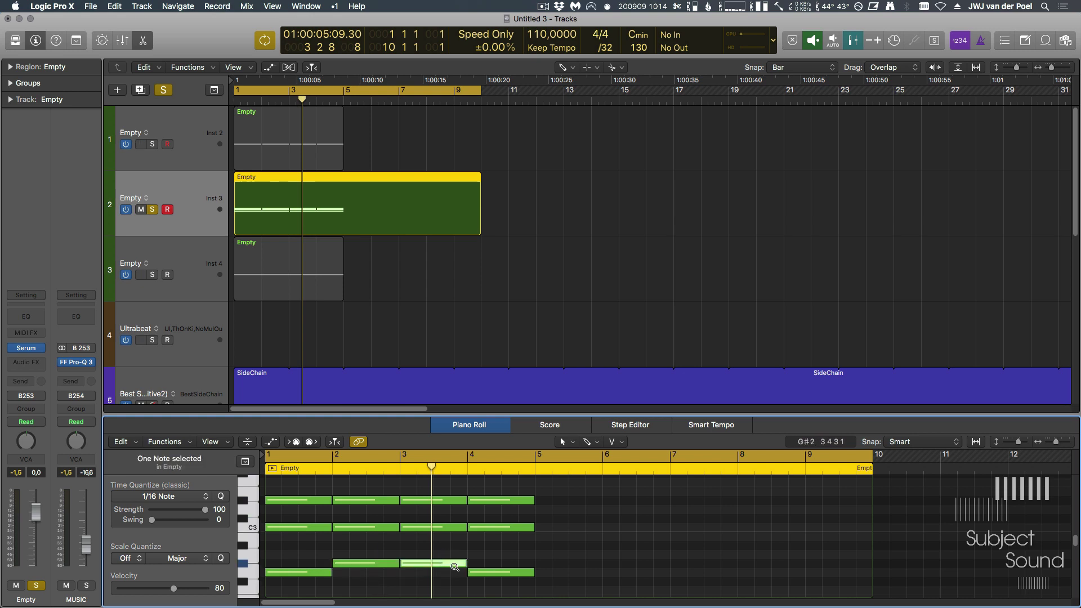
drag(453, 505, 455, 495)
click(511, 500)
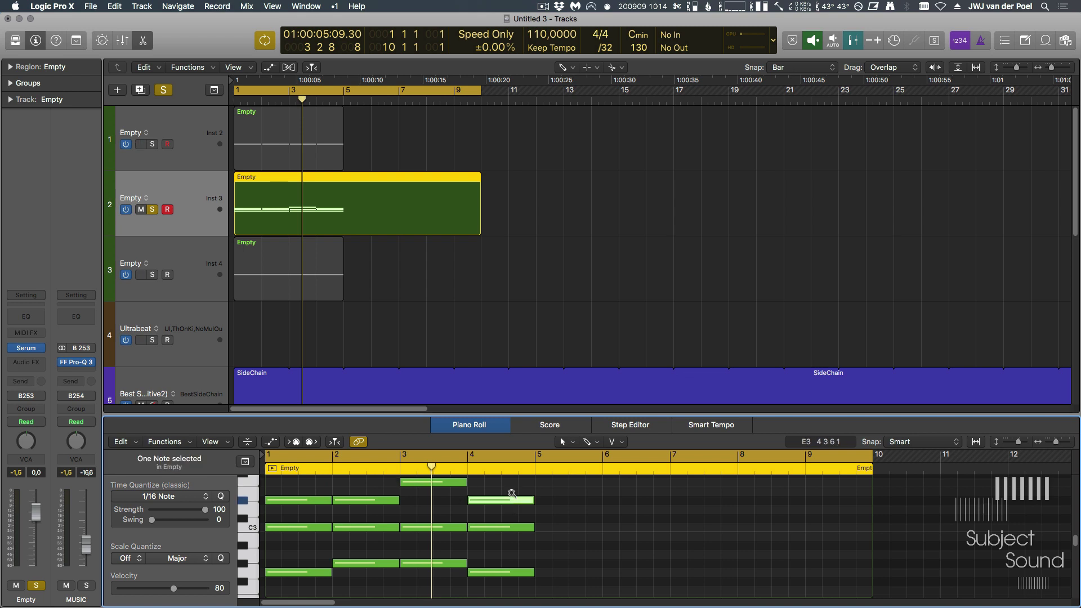
- Play the chord progression with the cycle range shortened to end at bar 5, and show the plug-in windows again
key(space)
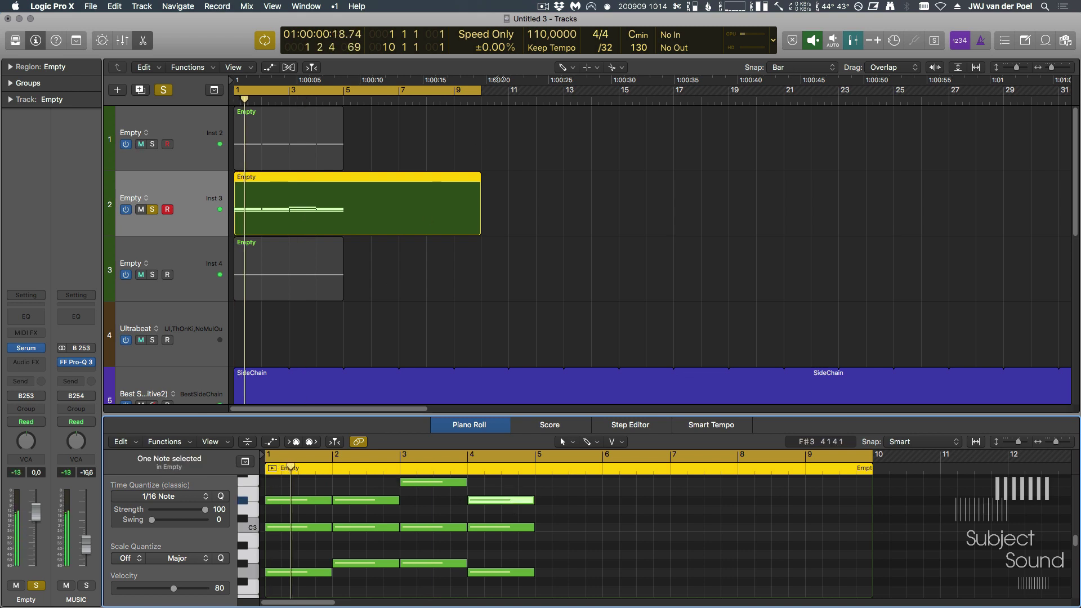
drag(479, 94, 345, 94)
key(v)
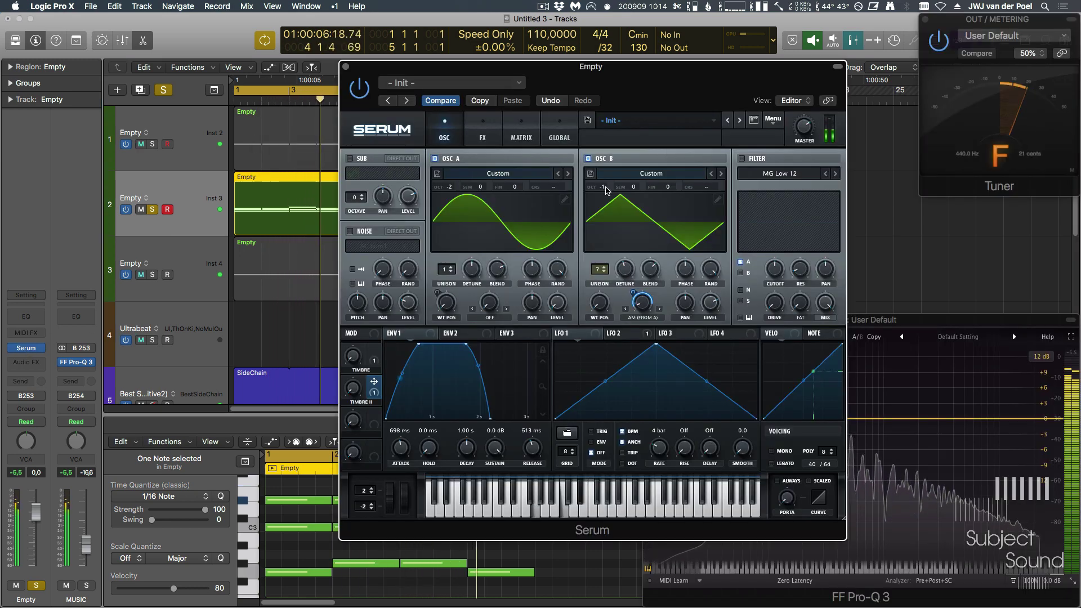
- Set the octave to 0 for oscillator B and -1 for oscillator A, and turn up the Timbre and Timbre II macros while auditioning
drag(600, 187, 607, 174)
drag(449, 187, 451, 174)
drag(354, 357, 380, 256)
drag(355, 377, 370, 341)
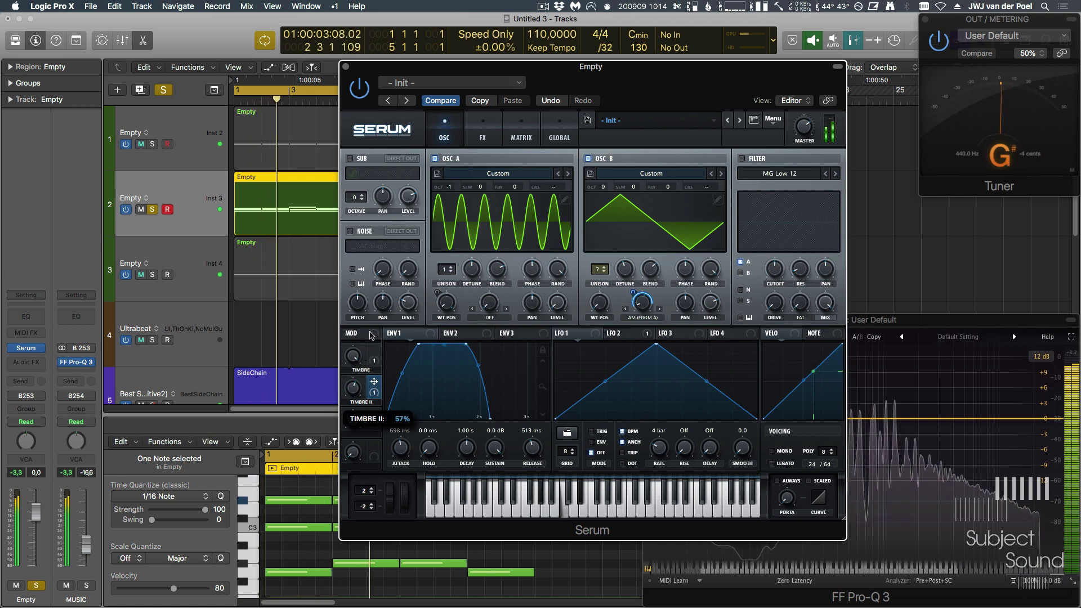
drag(359, 388, 355, 393)
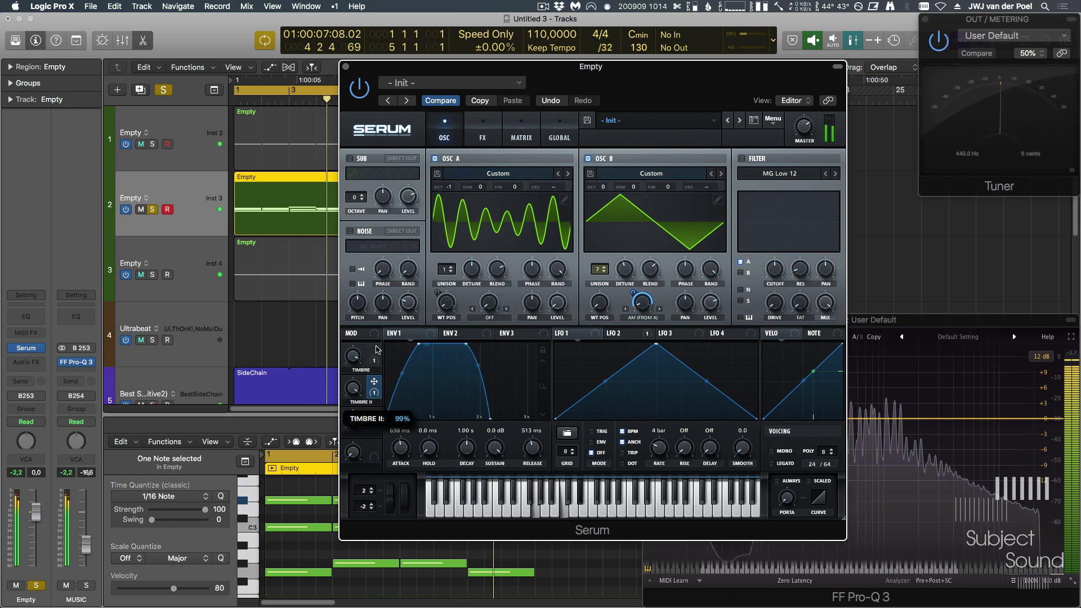
- Lower the Chorus mix and set the Reverb mix to 15%, and return to the oscillator page
click(522, 129)
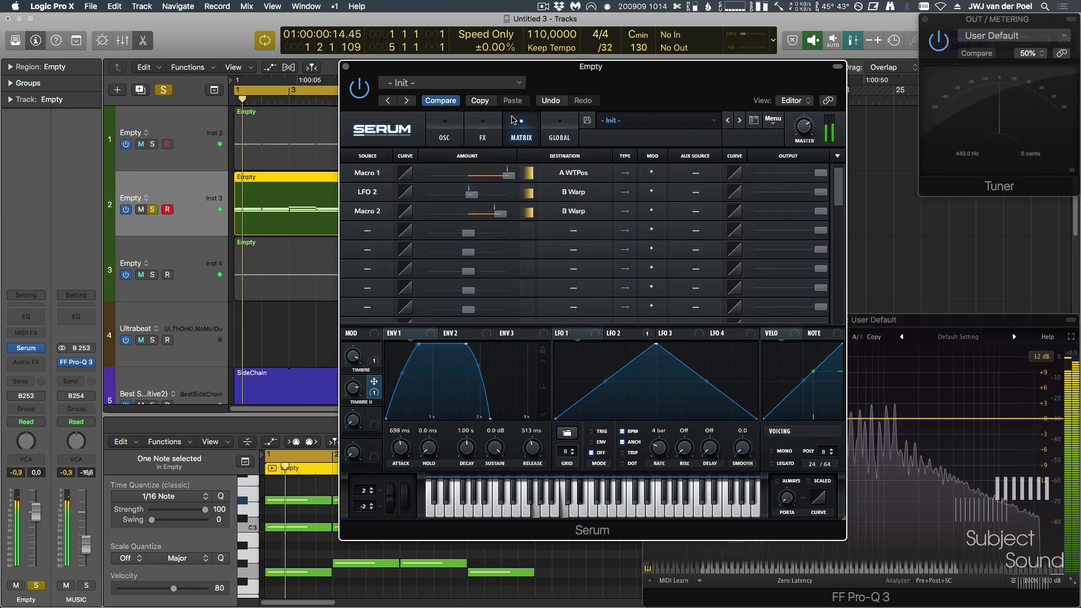
click(482, 130)
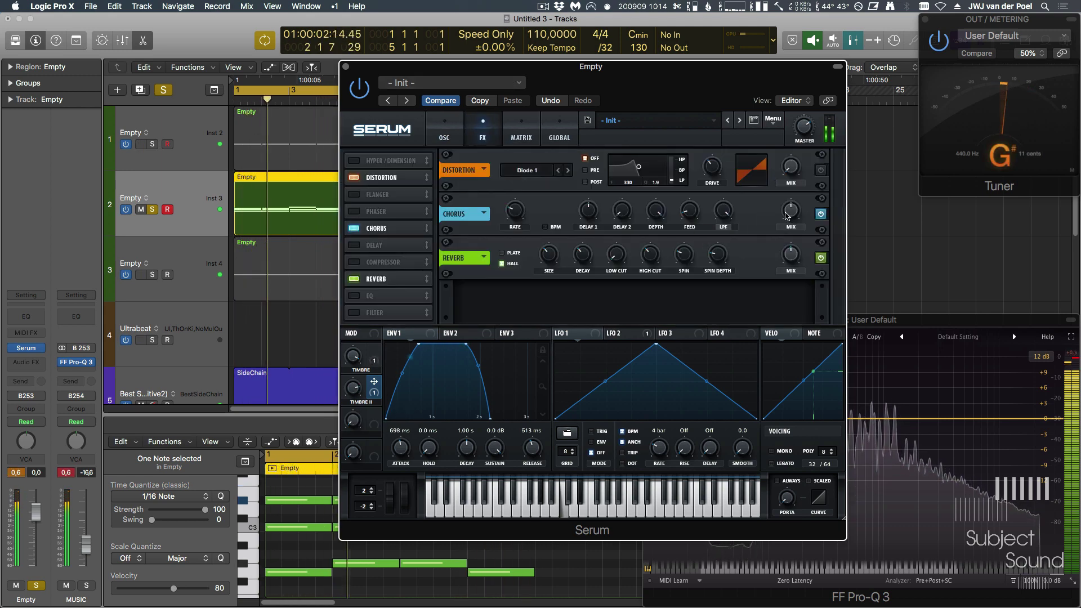
mouse_move(789, 246)
mouse_move(783, 290)
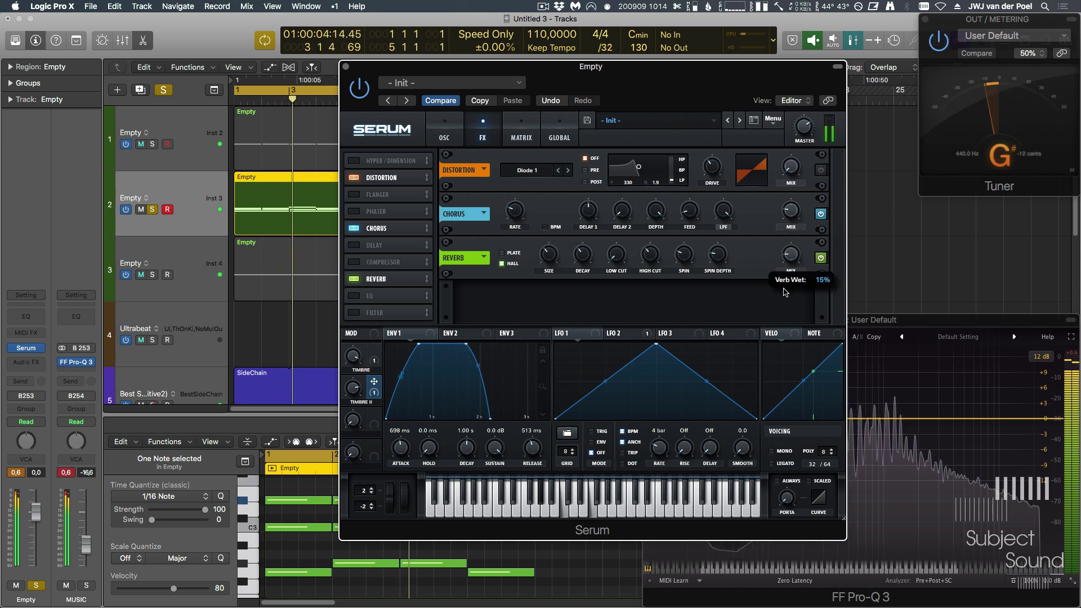
click(445, 129)
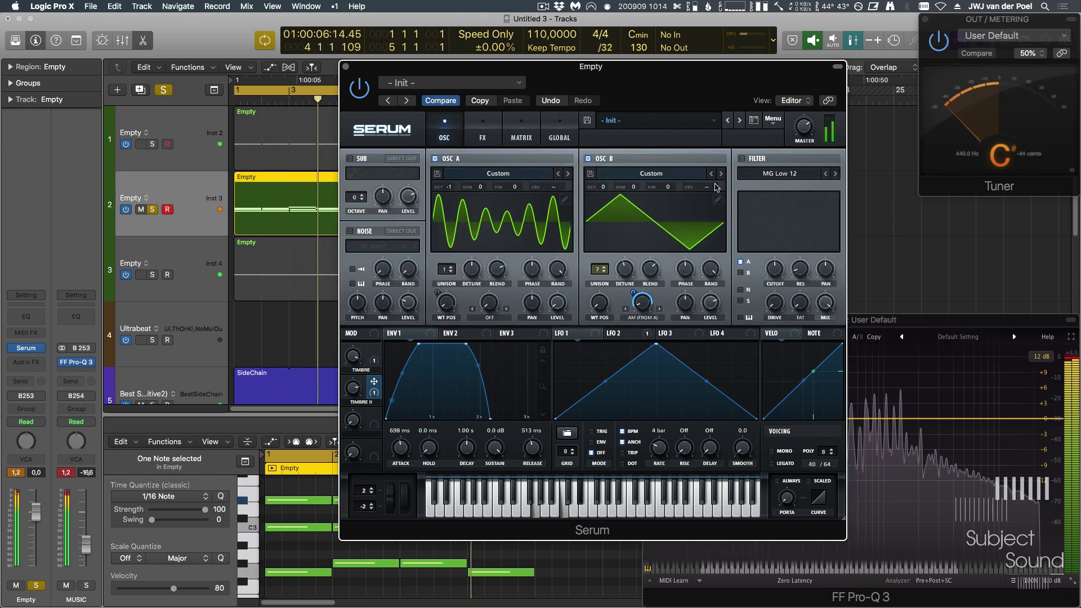
- Lower oscillator B's unison detune fully and assign it to the third macro, named DETUNE
mouse_move(628, 292)
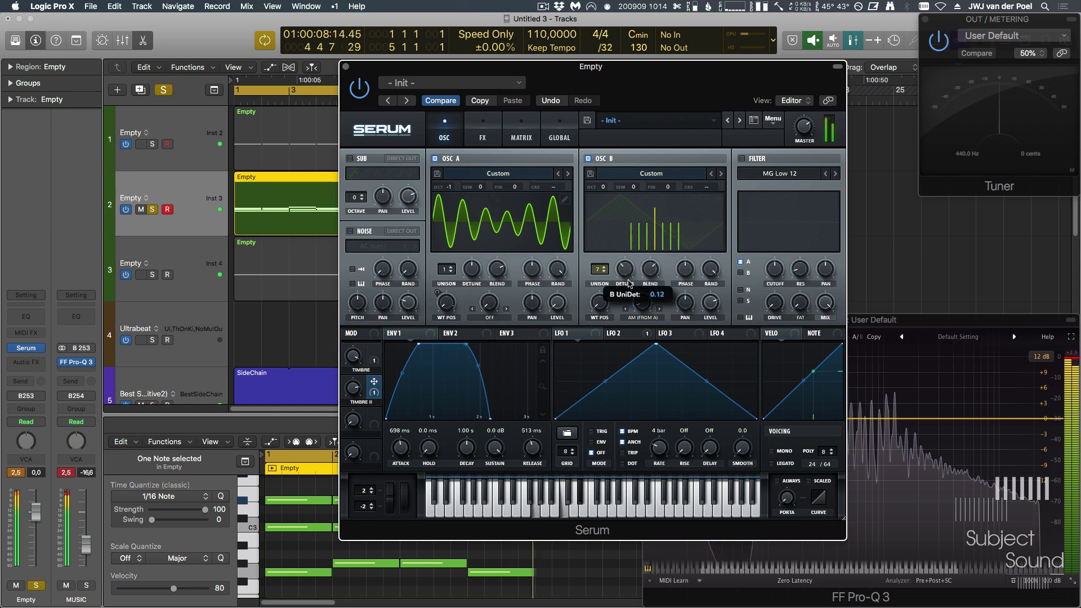
drag(629, 294, 632, 315)
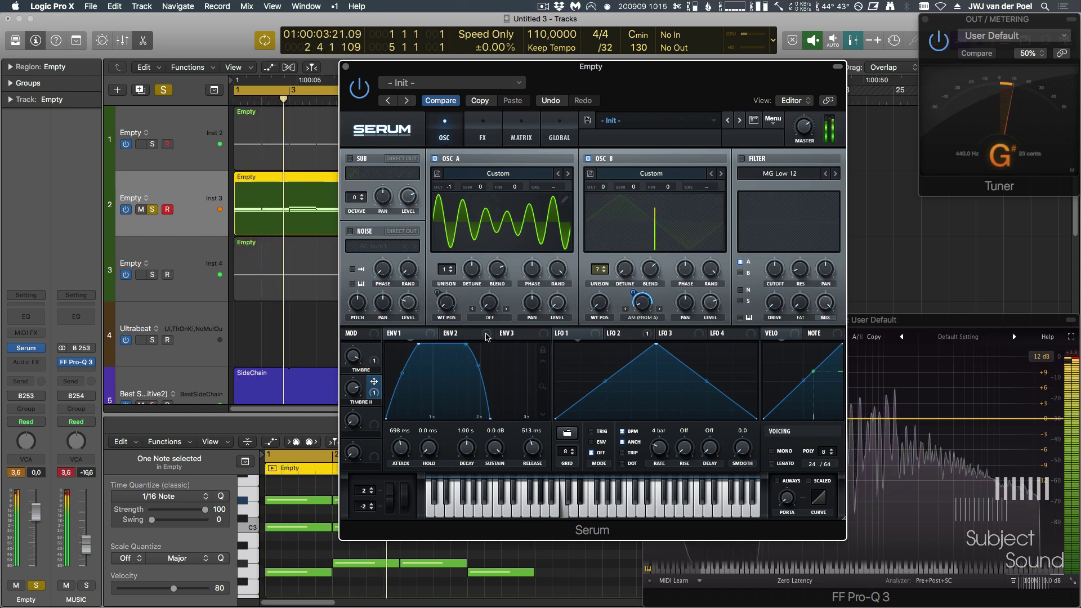
click(618, 257)
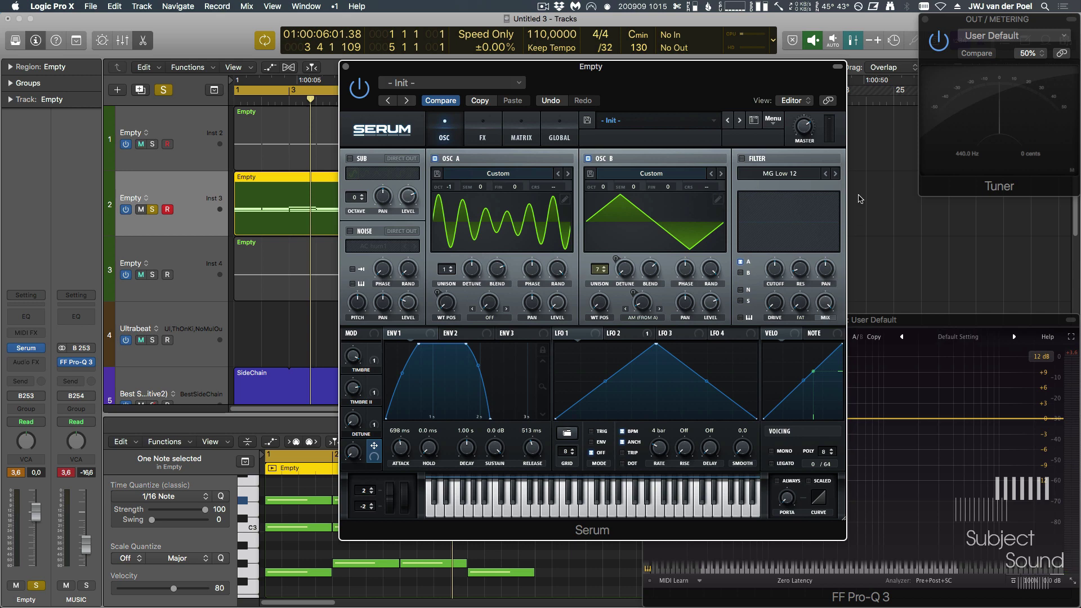
- Open oscillator B's wavetable editor and load the single-cycle sine formula sin(x*pi)
click(718, 200)
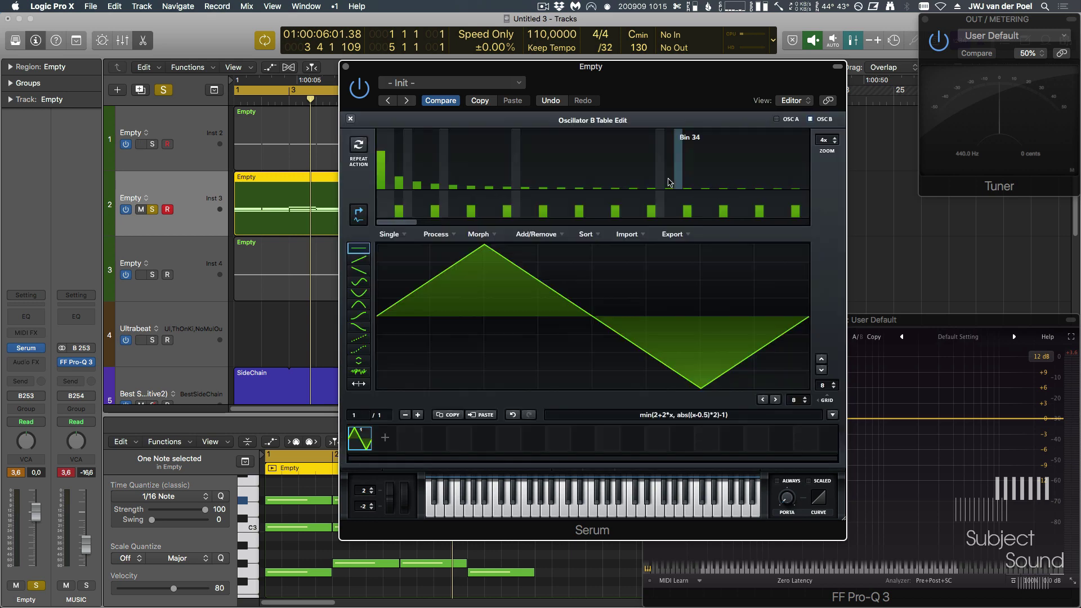
click(833, 415)
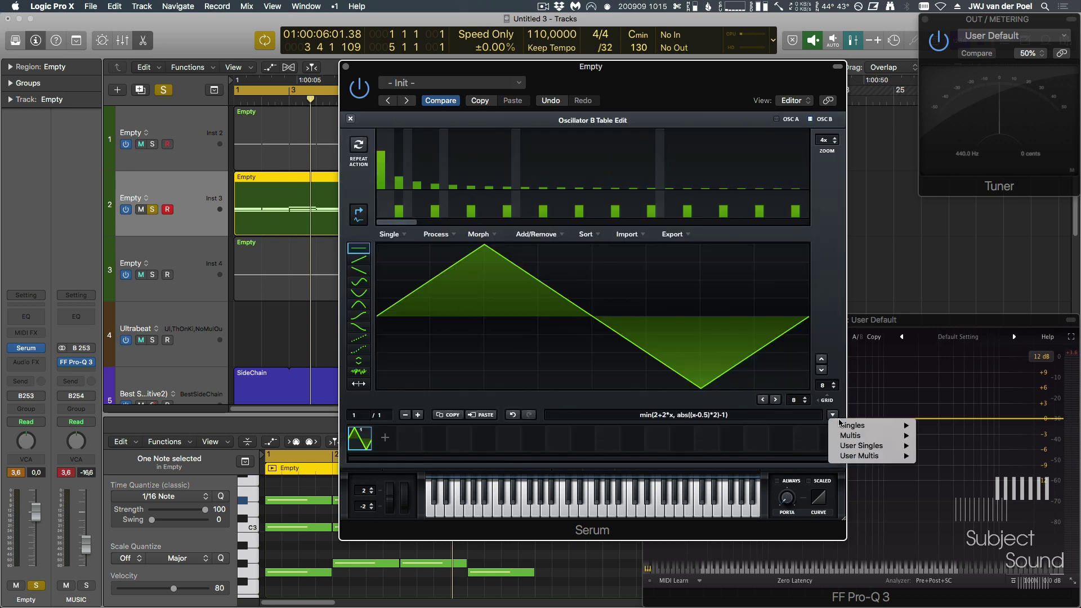
mouse_move(862, 426)
click(935, 466)
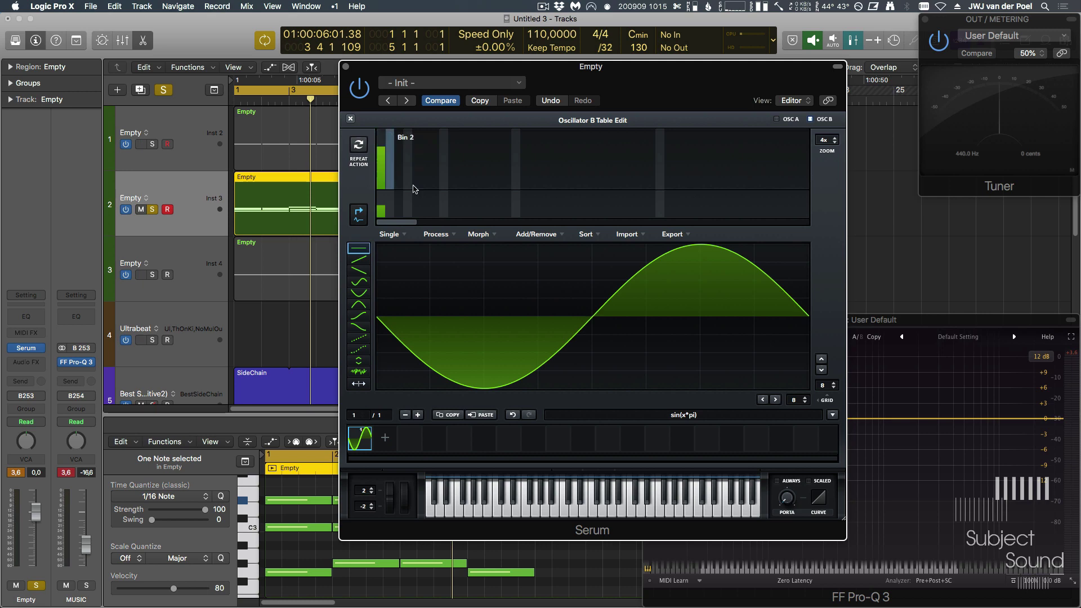
- Add harmonics 2 to 7 at varying levels to the sine in the harmonic bins
click(389, 162)
click(402, 172)
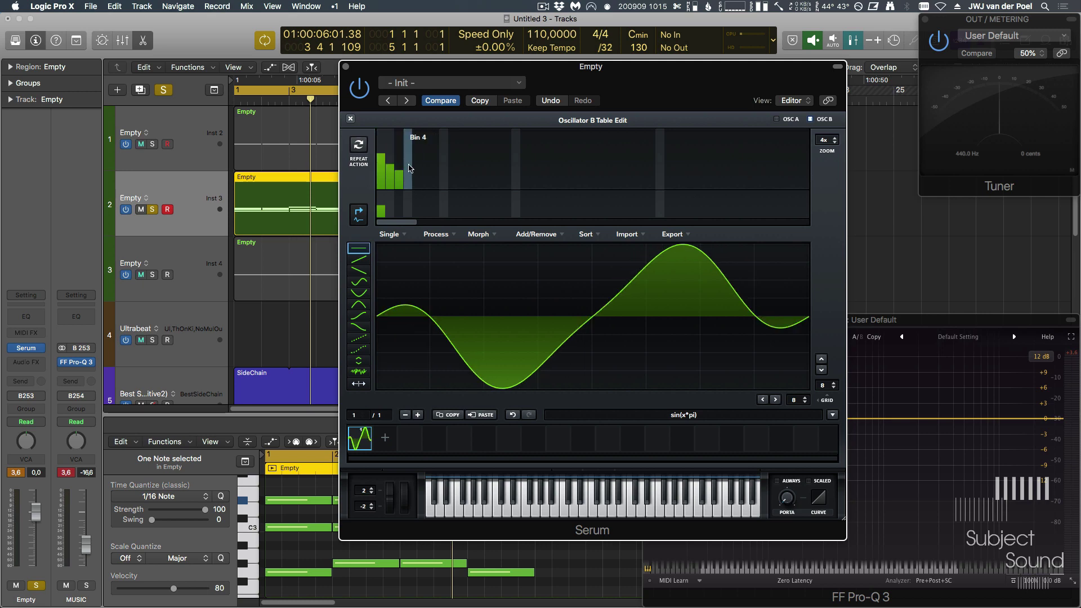
click(411, 169)
click(417, 181)
click(425, 169)
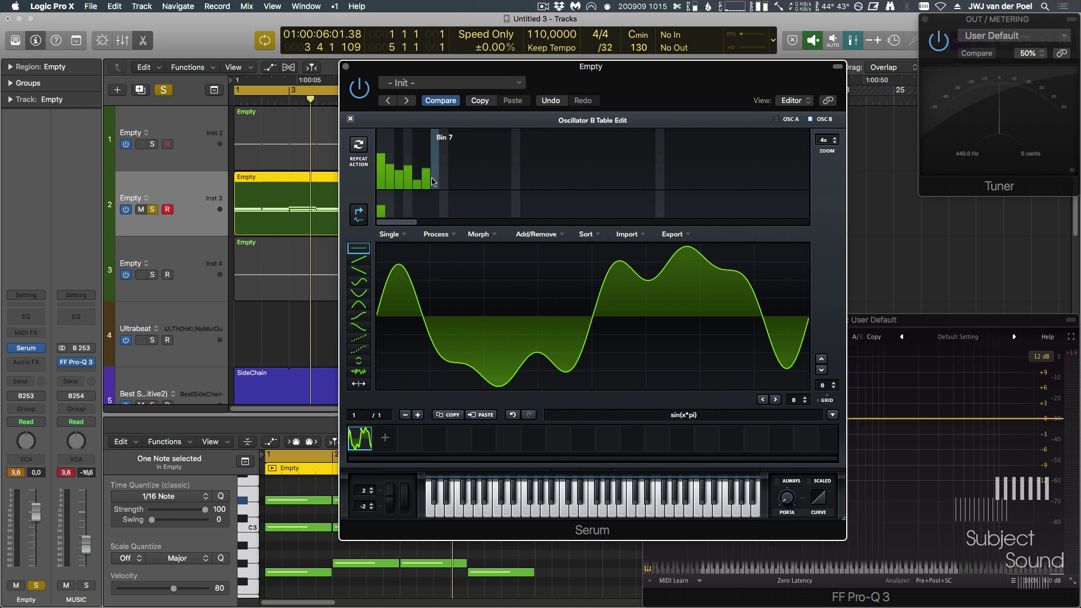
click(434, 178)
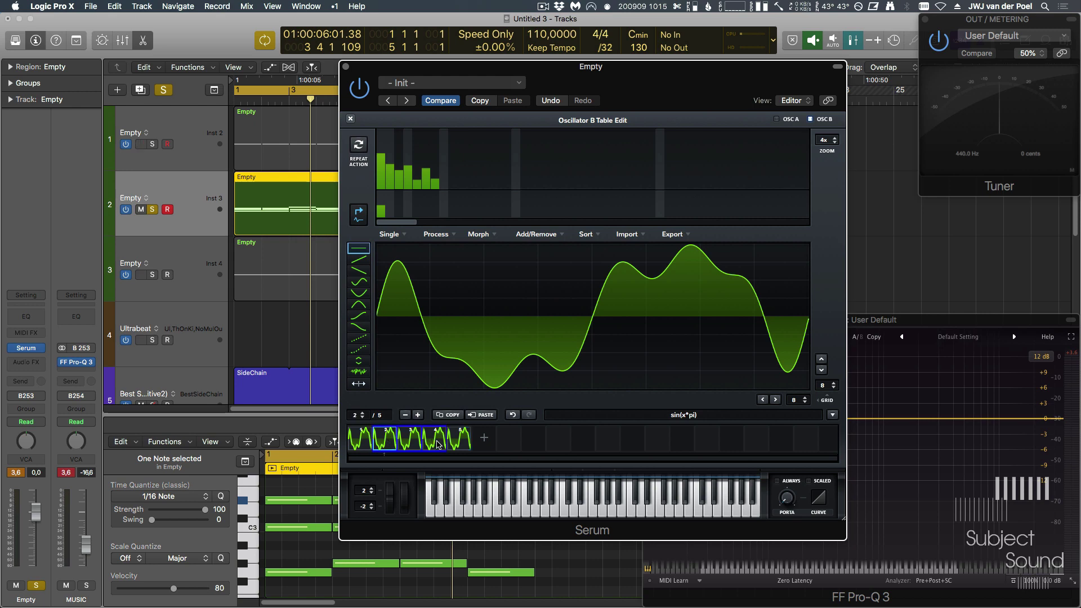
- Remove the current frame 2 and the remaining multi-selected frames from oscillator B's wavetable
click(548, 235)
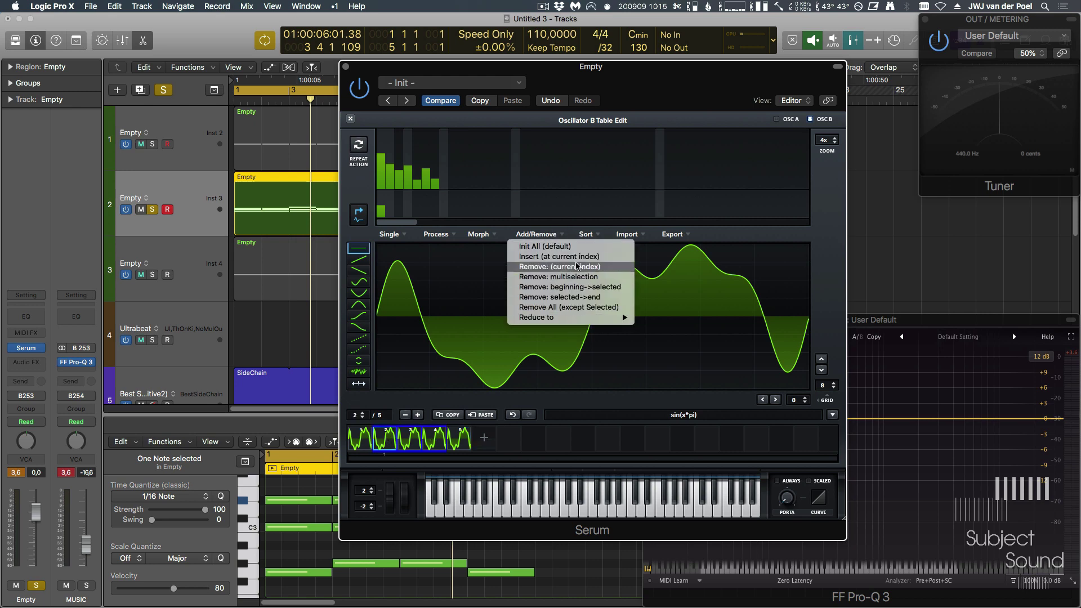
click(604, 266)
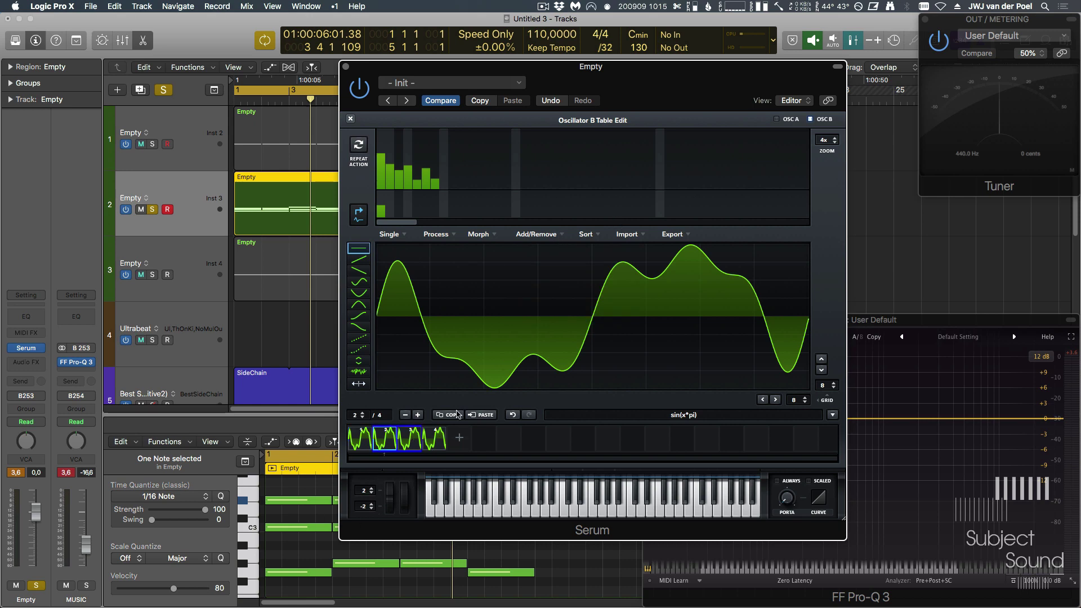
click(555, 232)
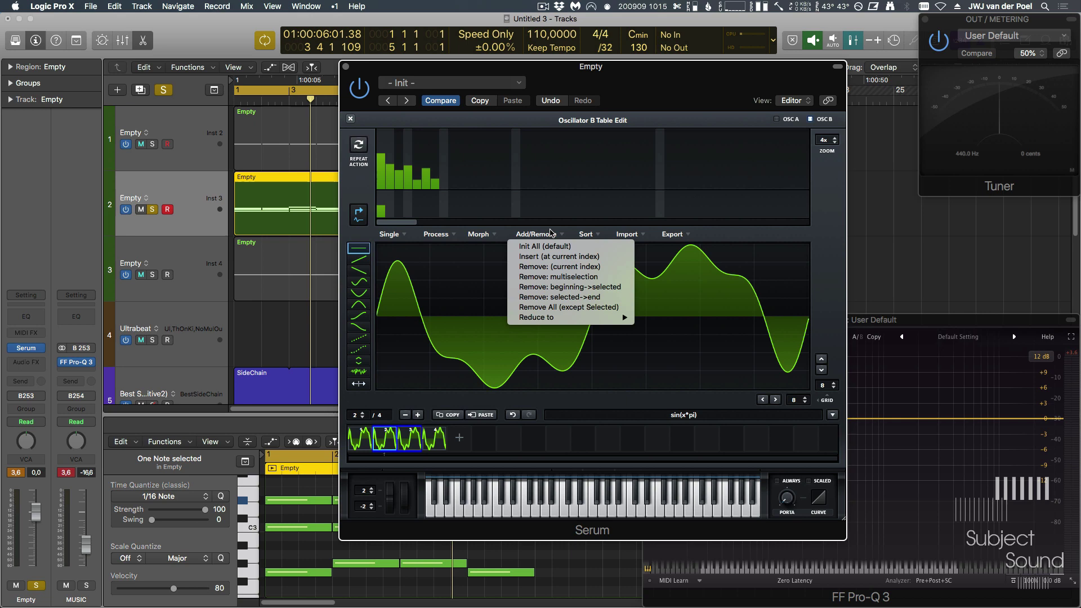
click(614, 277)
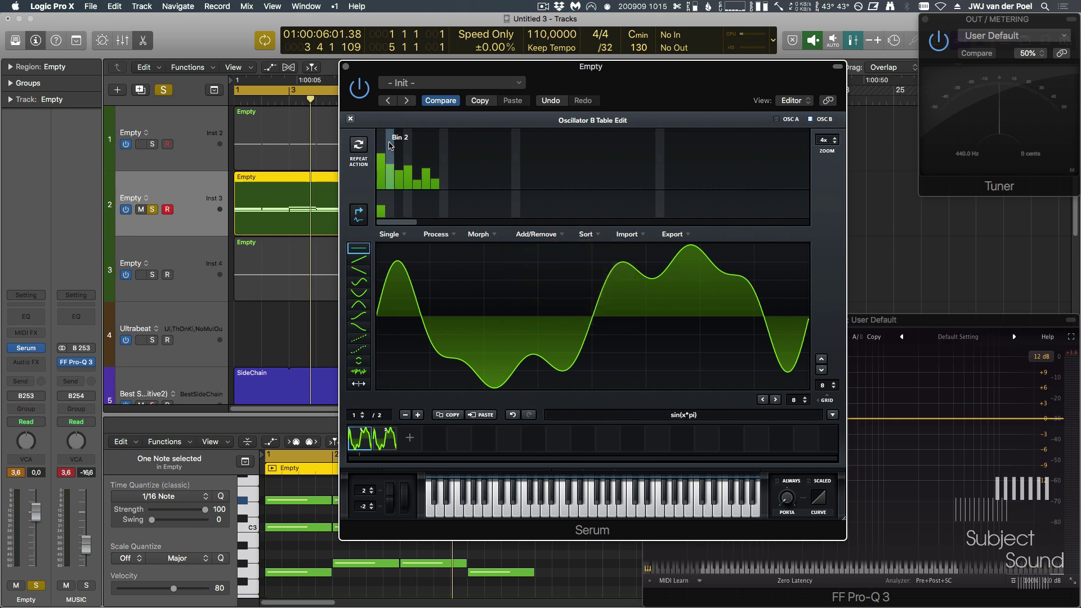
- Reduce frame 1 to its fundamental only and draw harmonics 1 to 9 at generally falling levels in frame 2
drag(379, 139, 376, 131)
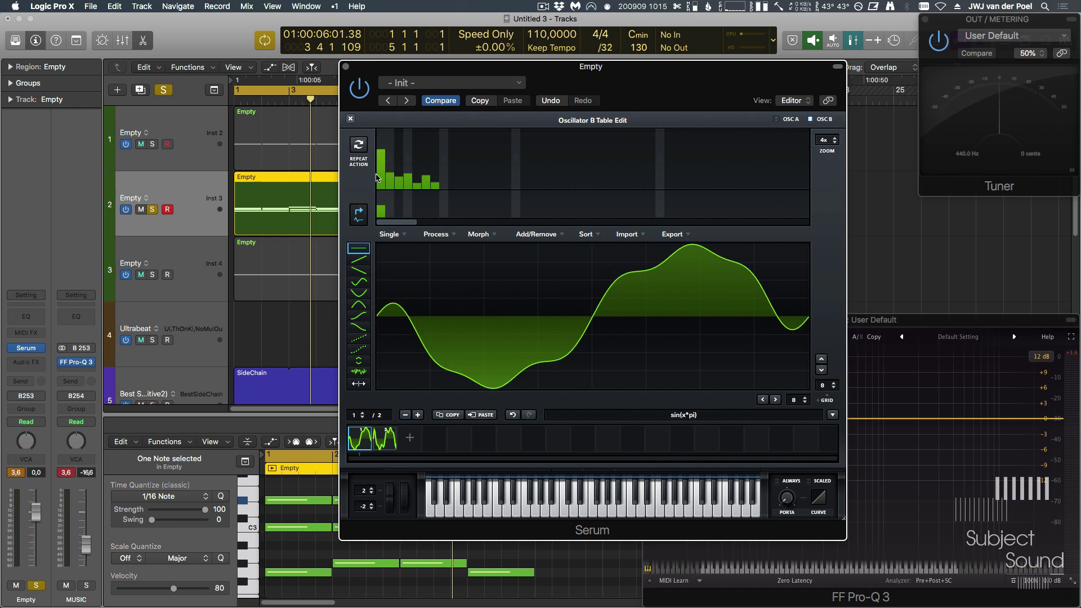
drag(416, 214, 432, 359)
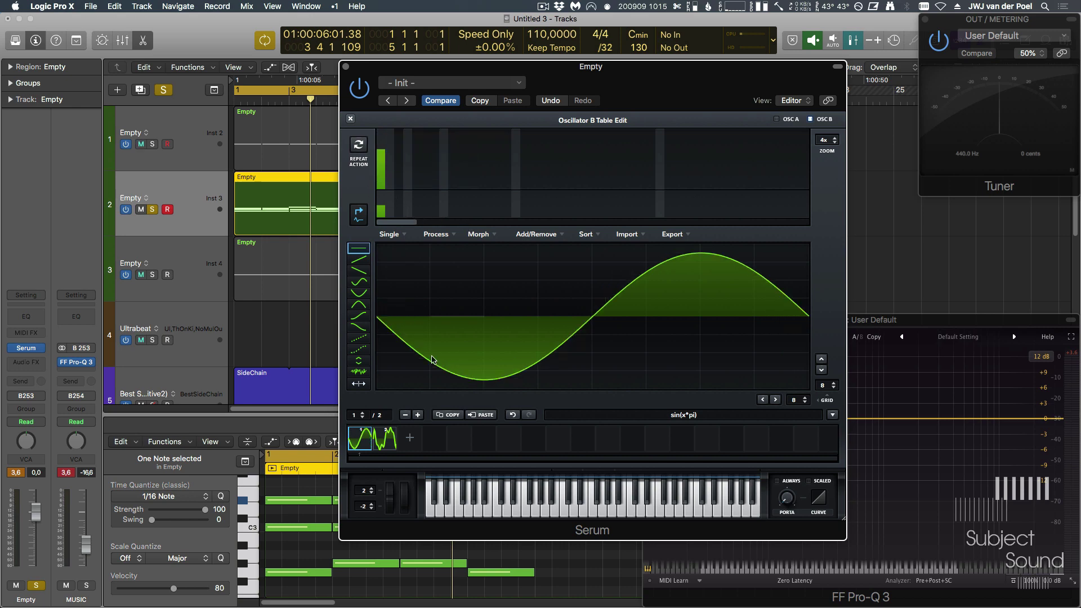
click(382, 445)
drag(449, 179, 456, 176)
mouse_move(380, 138)
mouse_down()
mouse_move(396, 144)
mouse_move(402, 171)
mouse_move(440, 178)
mouse_up()
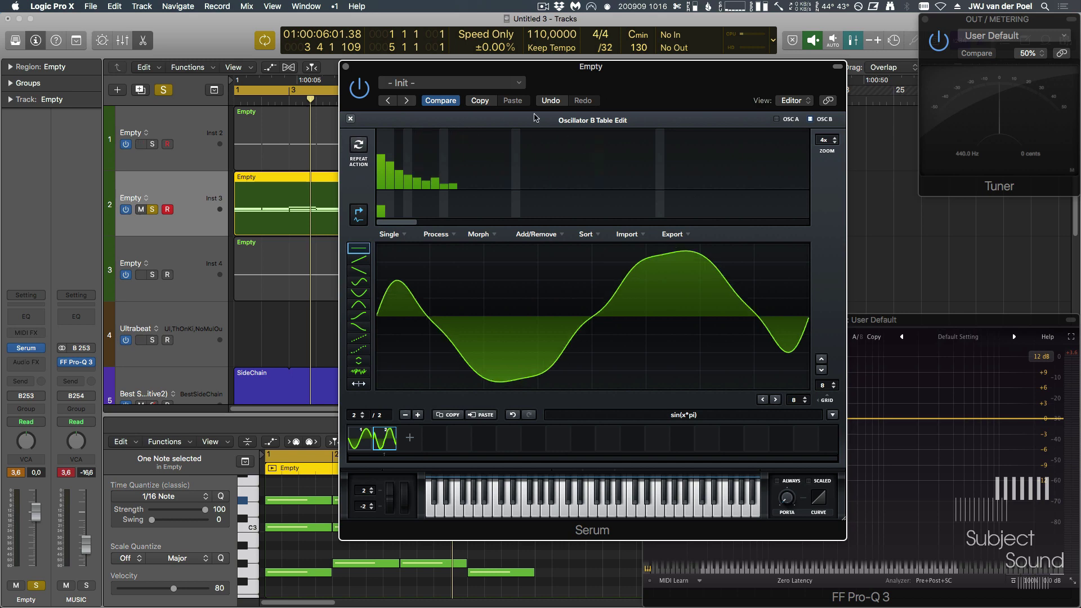
- Morph between oscillator B's two wavetable frames and close the wavetable editor
click(490, 243)
click(445, 135)
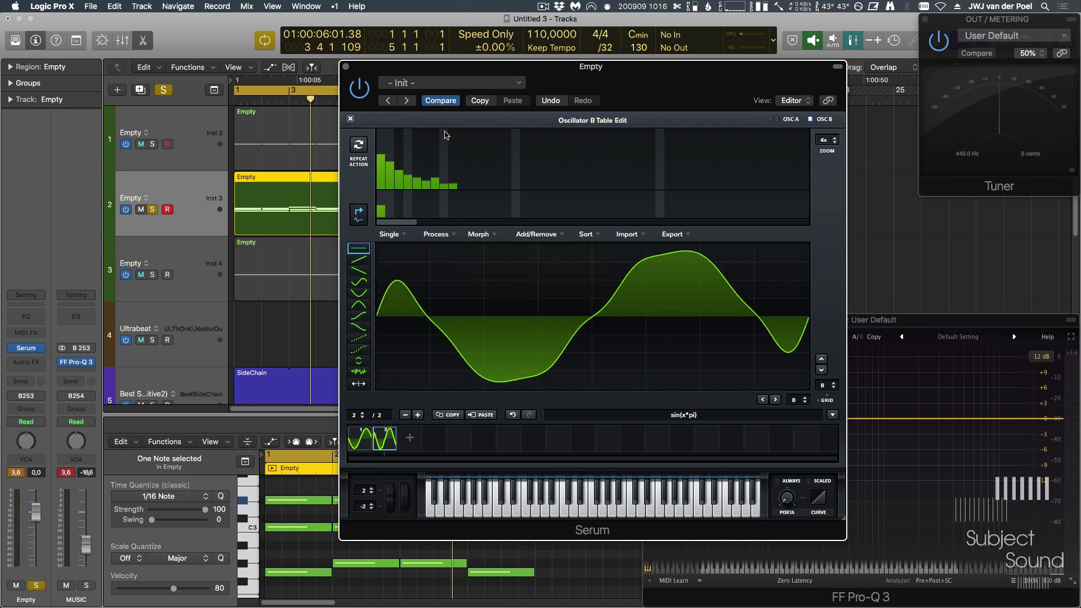
click(352, 118)
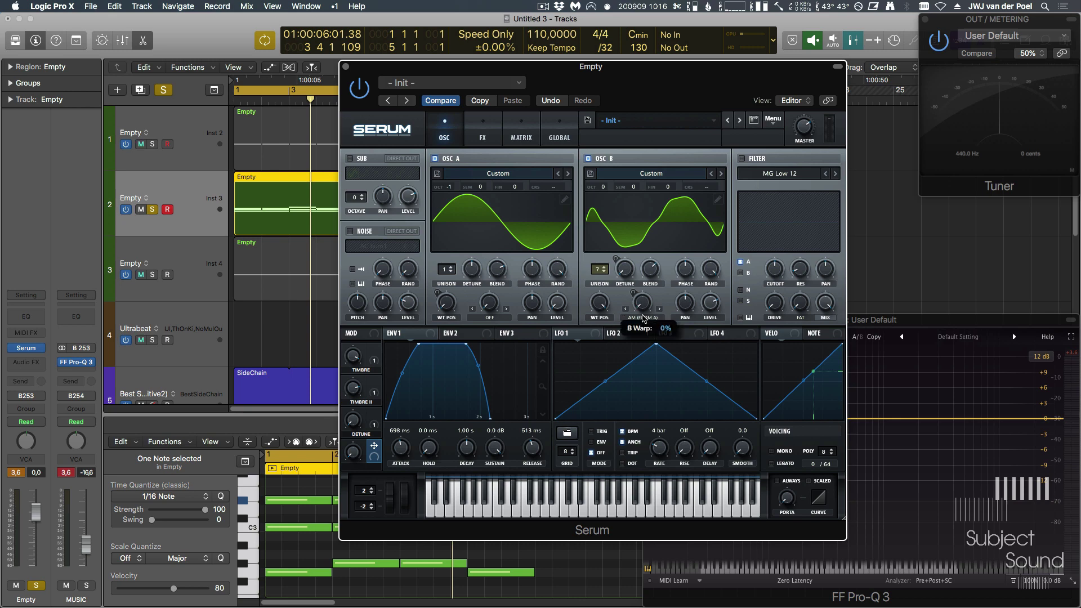
- Sweep oscillator B's wavetable position through its full range, start playback and set the position to 79
drag(600, 305, 614, 395)
drag(618, 498, 624, 263)
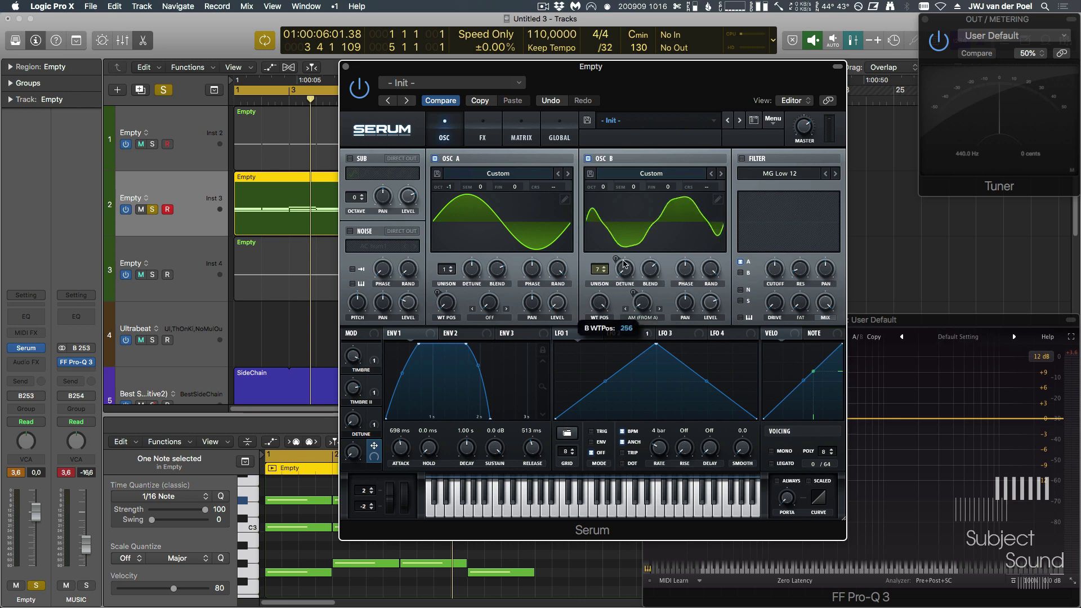
drag(606, 398, 611, 371)
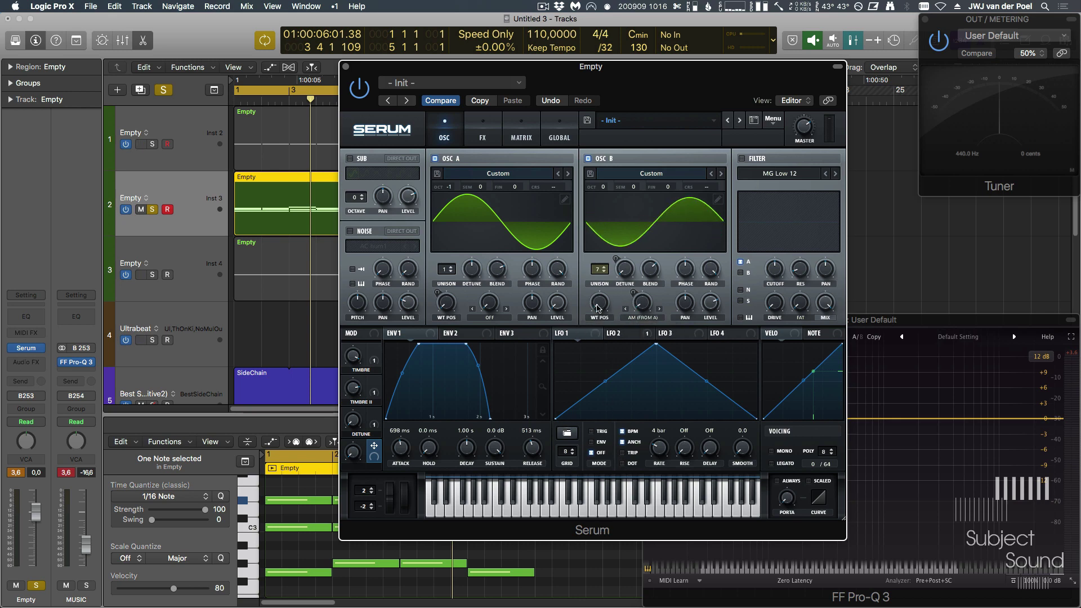
key(space)
drag(599, 308, 623, 292)
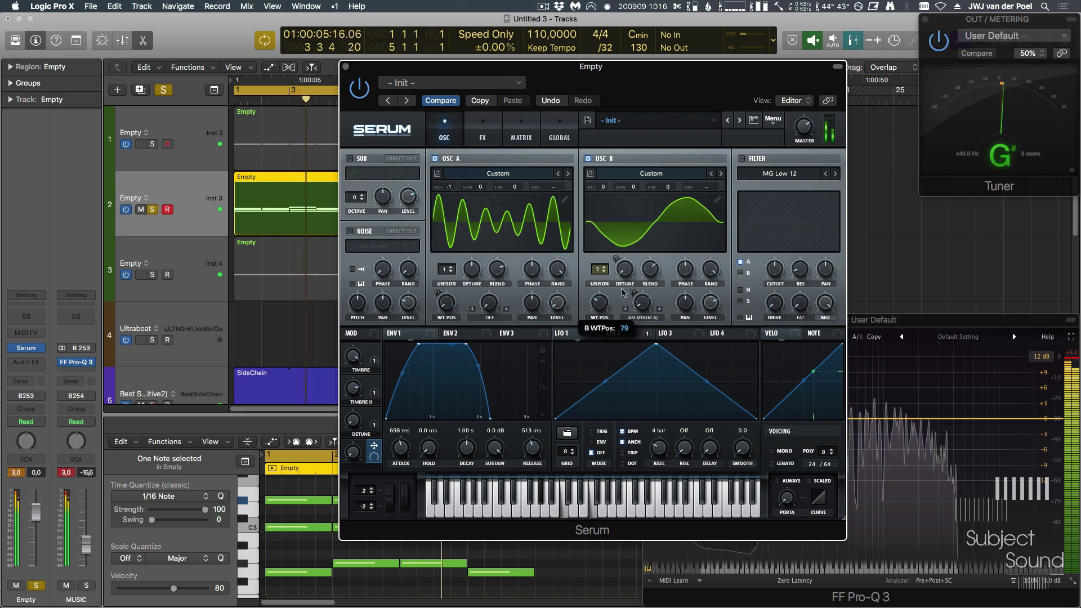
- Assign LFO 3 to oscillator B's wavetable position, with a rate of 2 bar and the basic sine shape
drag(663, 332, 602, 304)
drag(659, 448, 659, 473)
click(568, 433)
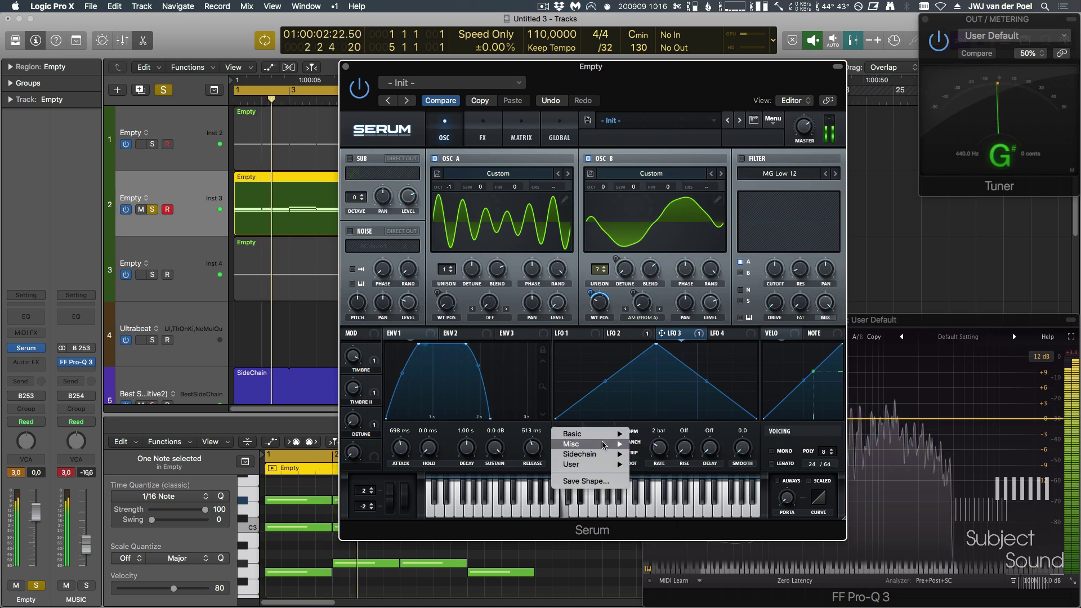
mouse_move(594, 455)
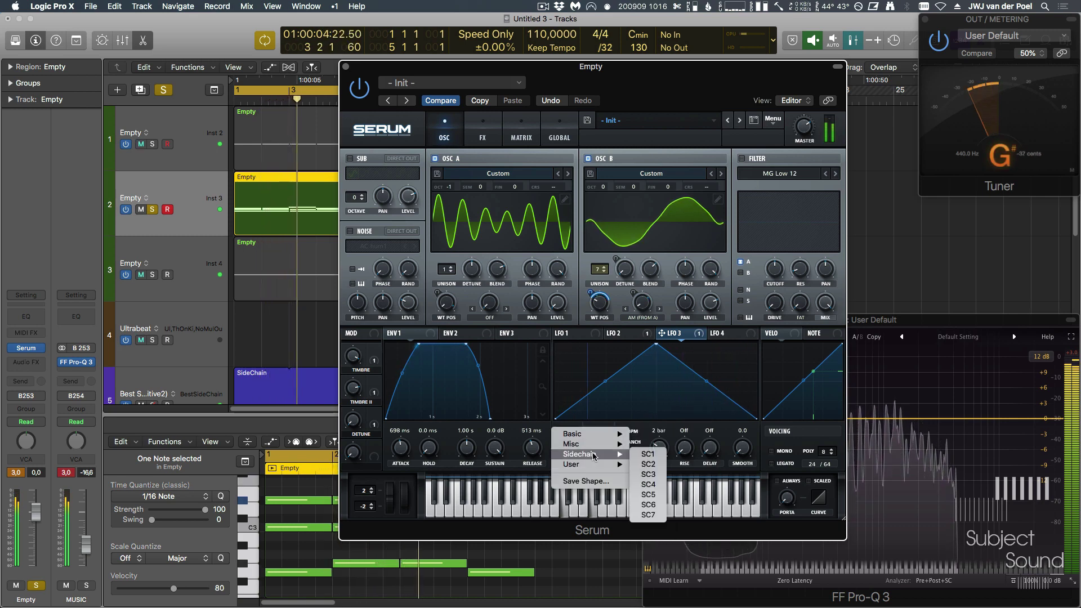
mouse_move(580, 433)
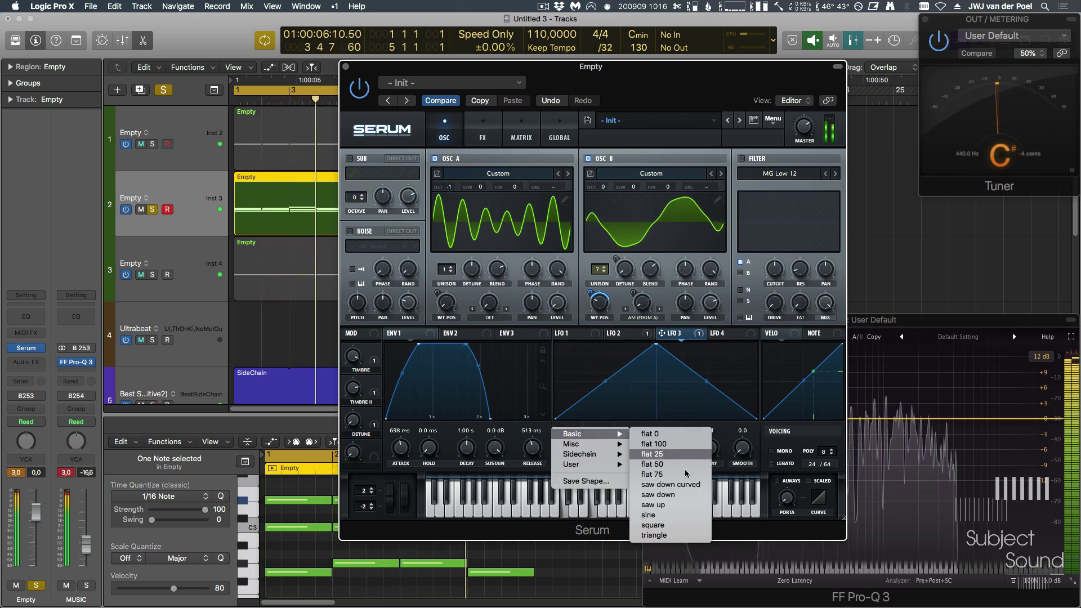
click(691, 517)
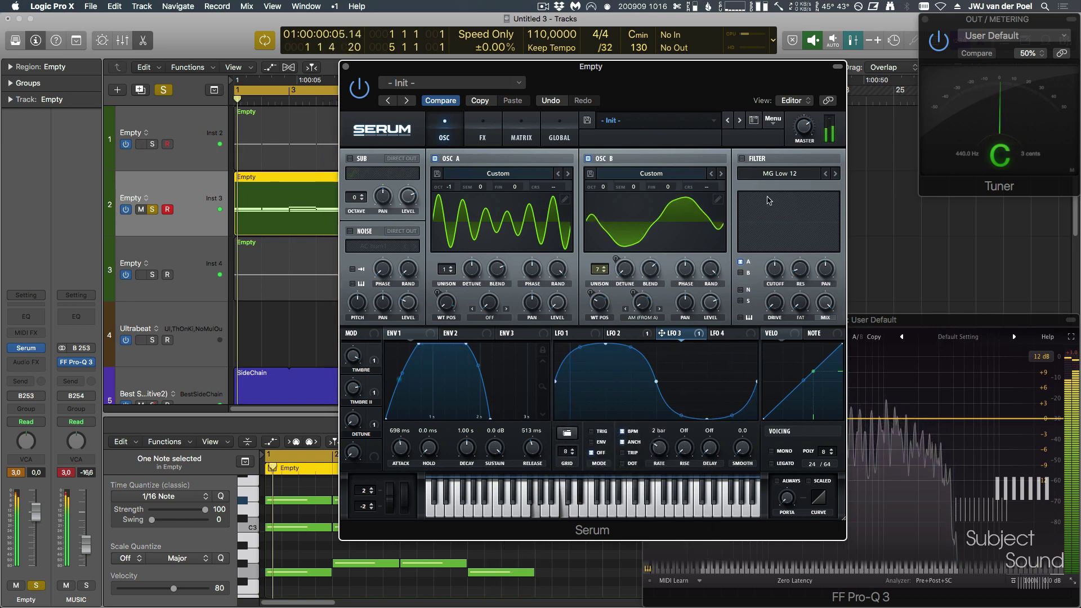
- Assign LFO 4 to oscillator B's fine tuning with a small modulation amount
click(724, 333)
drag(714, 333, 670, 187)
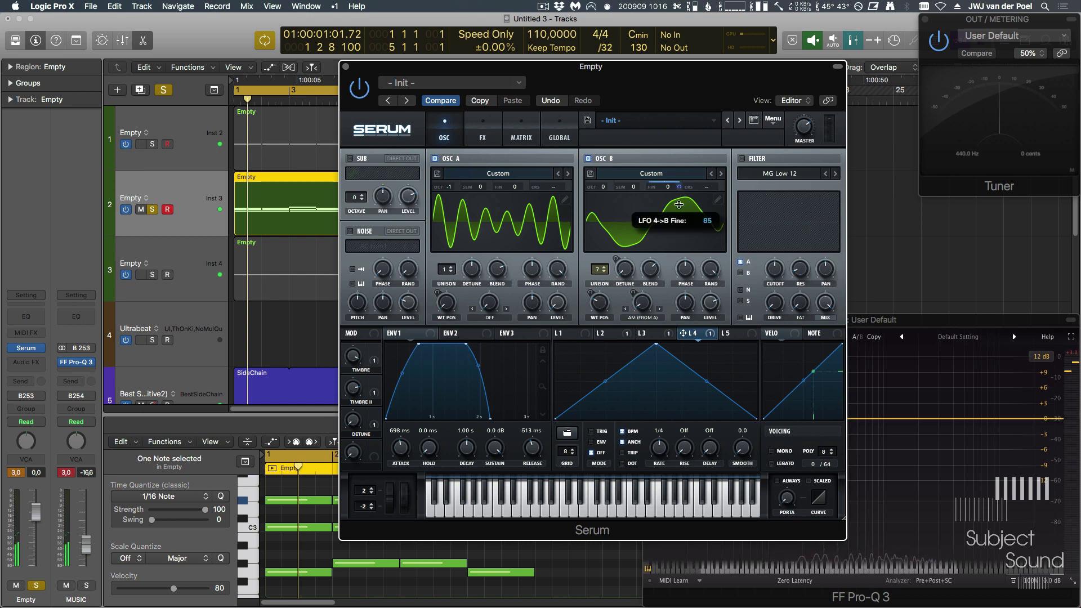
drag(679, 226, 680, 236)
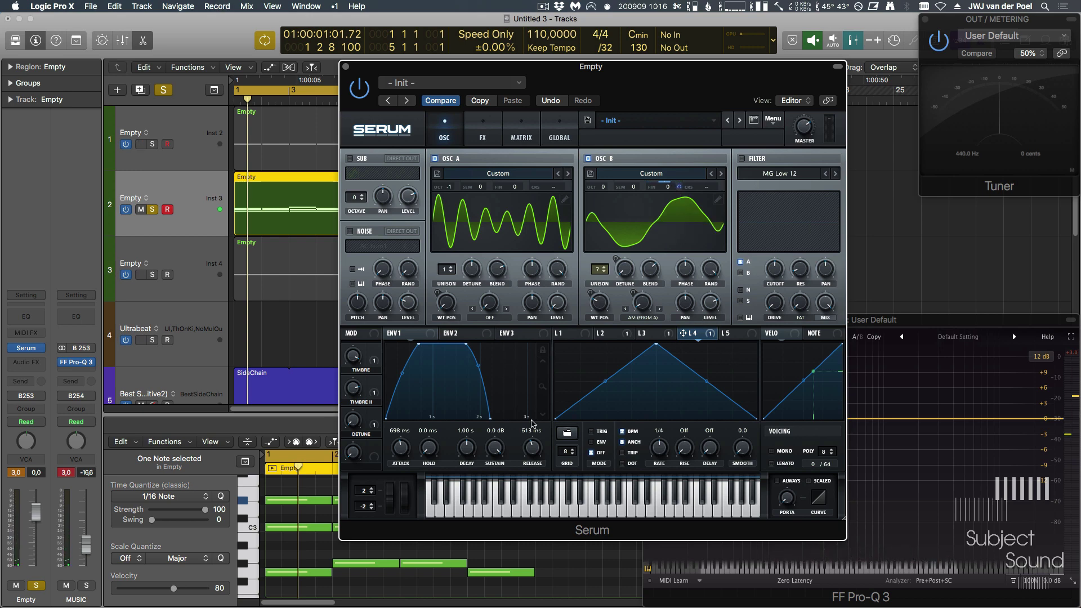
- Set envelope 1's release to 671 ms and give LFO 4 a sine shape at 6.2 Hz with 0.1 s delay and 0.9 smoothing
drag(532, 423, 610, 441)
click(573, 434)
mouse_move(591, 434)
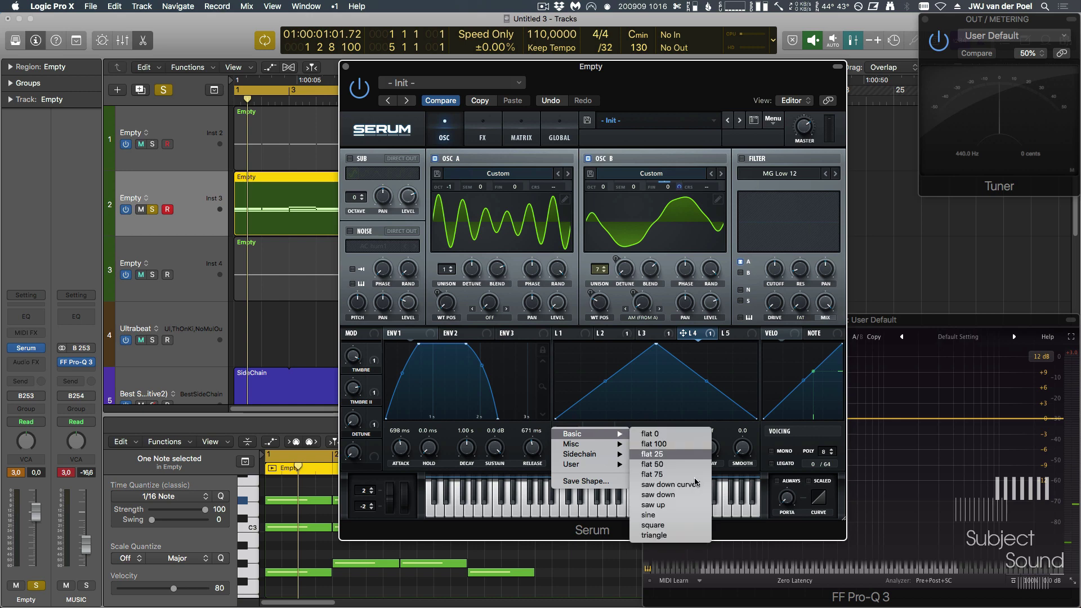
click(681, 516)
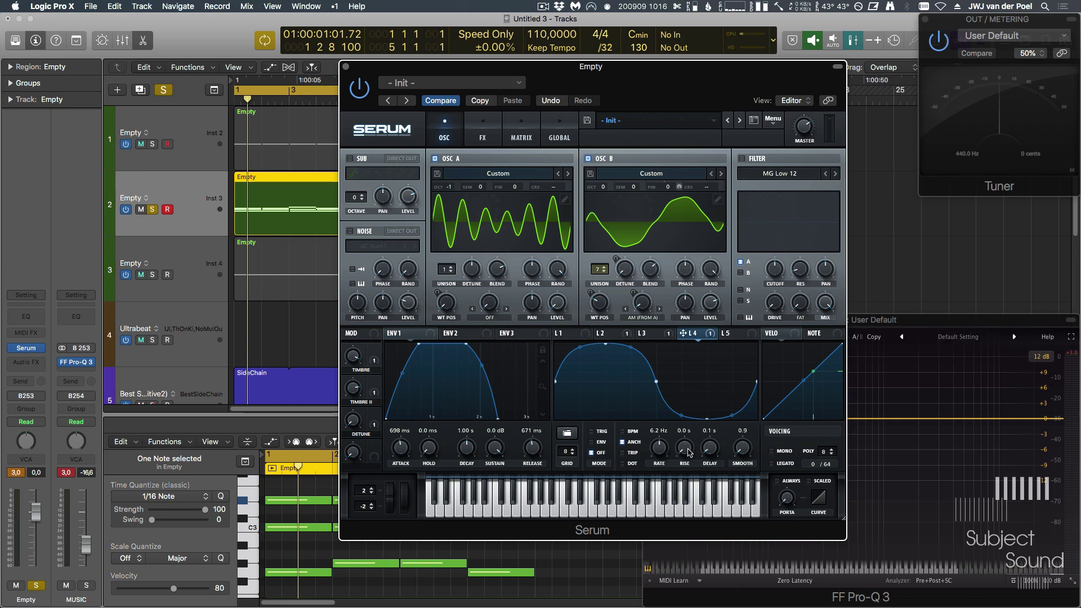
- Set LFO 4's rise to 0.8 s during playback and review its fine-tuning amount in the modulation matrix
key(space)
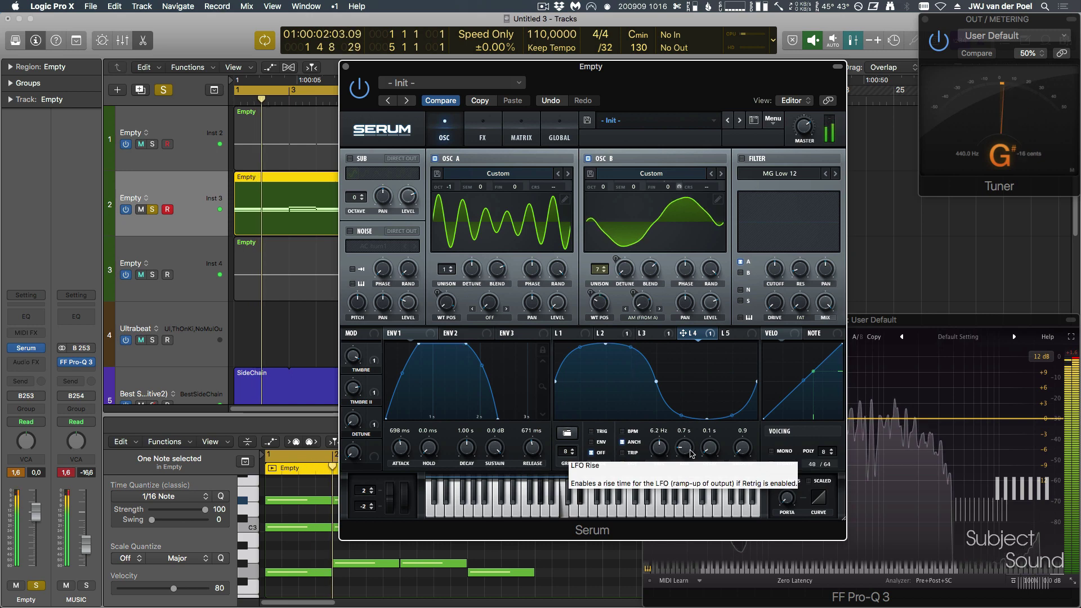
drag(684, 447, 686, 435)
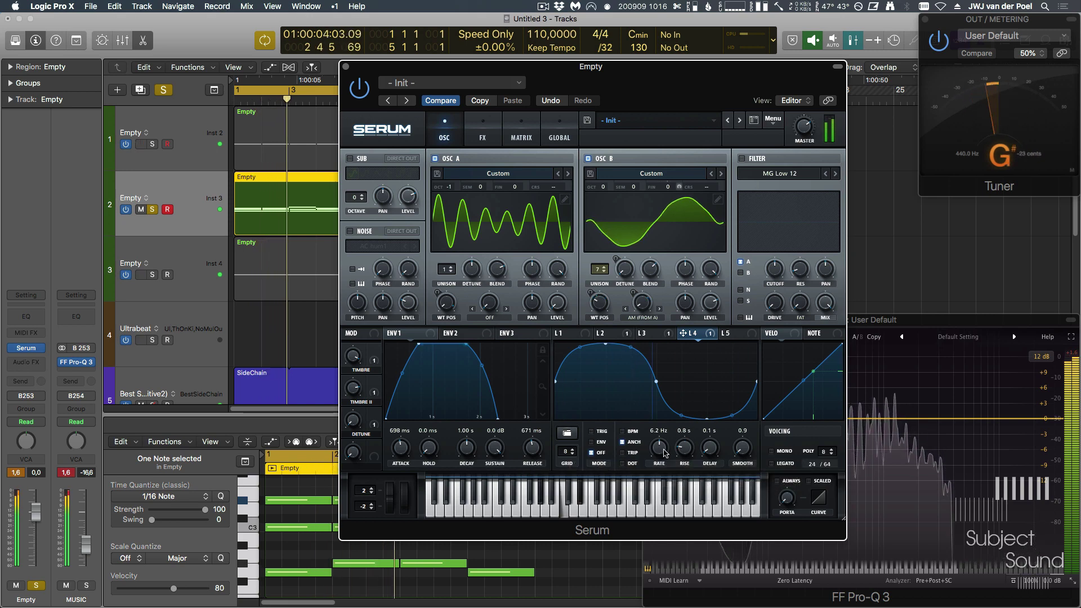
click(522, 131)
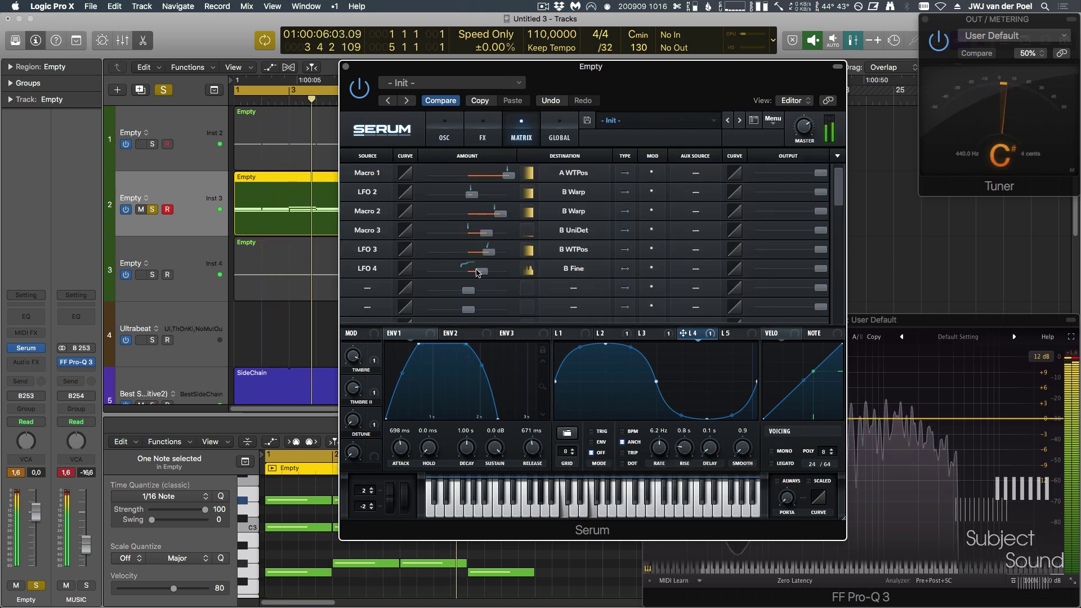
click(447, 128)
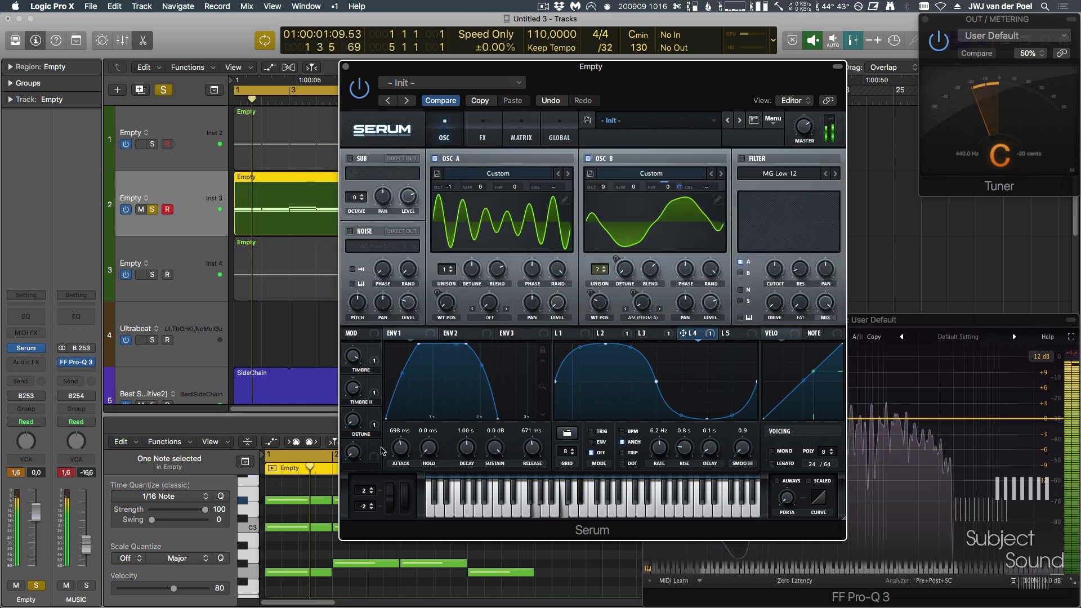
- Assign the fourth macro to oscillator B's wavetable position, try it out and name it WT POS
drag(375, 460, 599, 304)
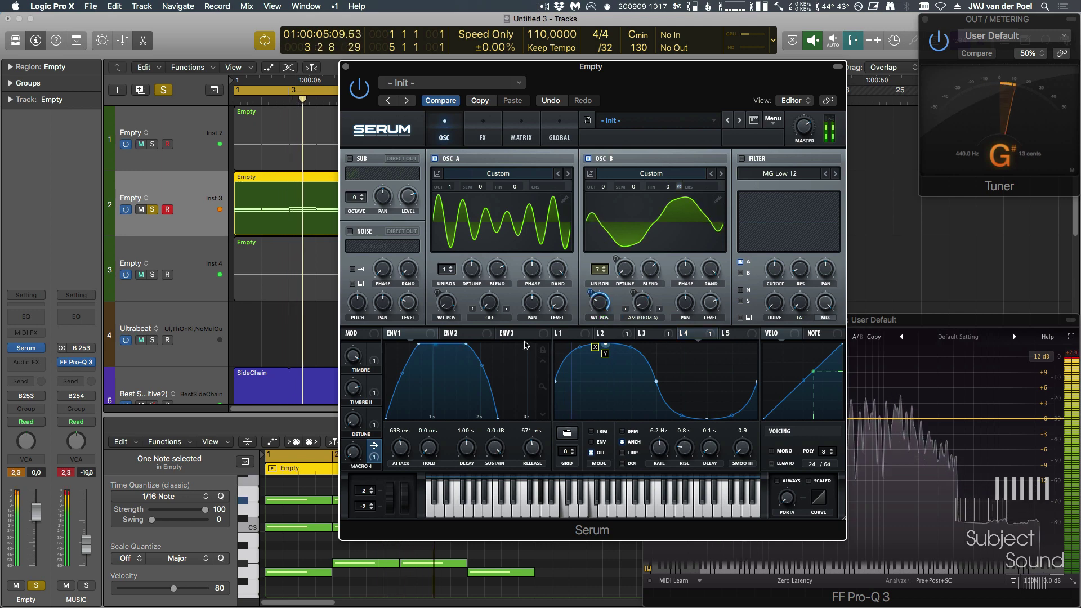
mouse_move(355, 452)
mouse_down()
mouse_move(363, 389)
mouse_move(354, 402)
mouse_move(353, 360)
mouse_move(361, 469)
mouse_up()
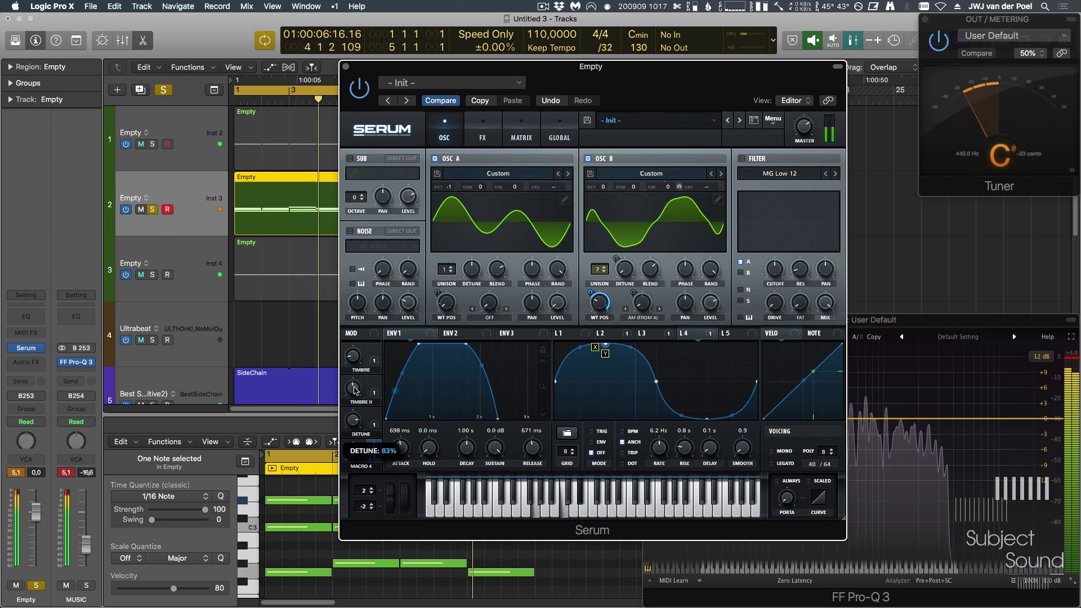
double_click(361, 466)
text(WT POS)
key(Return)
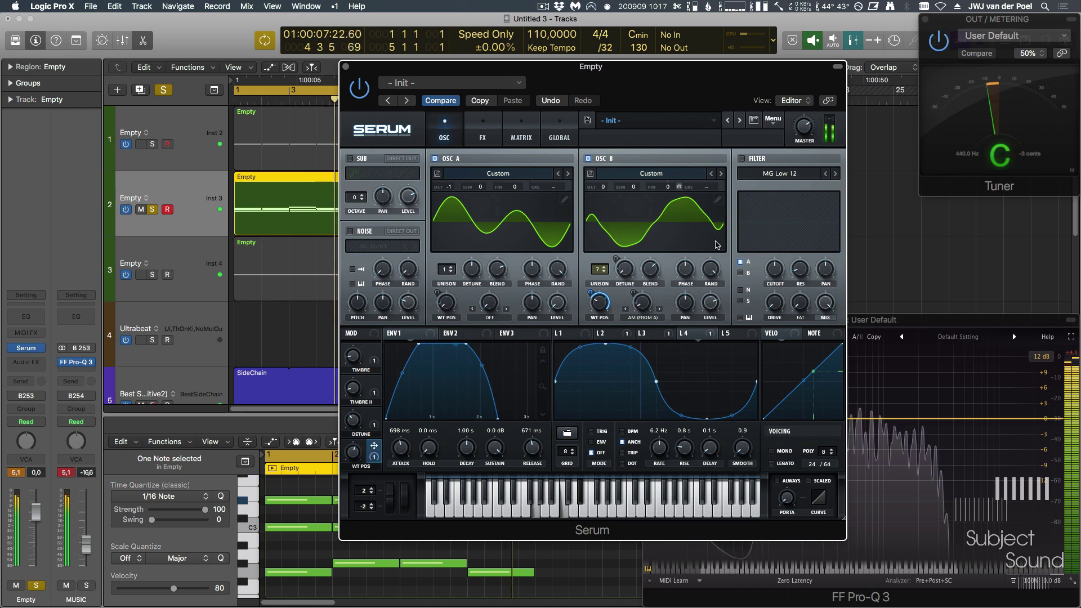
- In oscillator B's wavetable editor, remove the morph tables and add a third frame
click(718, 198)
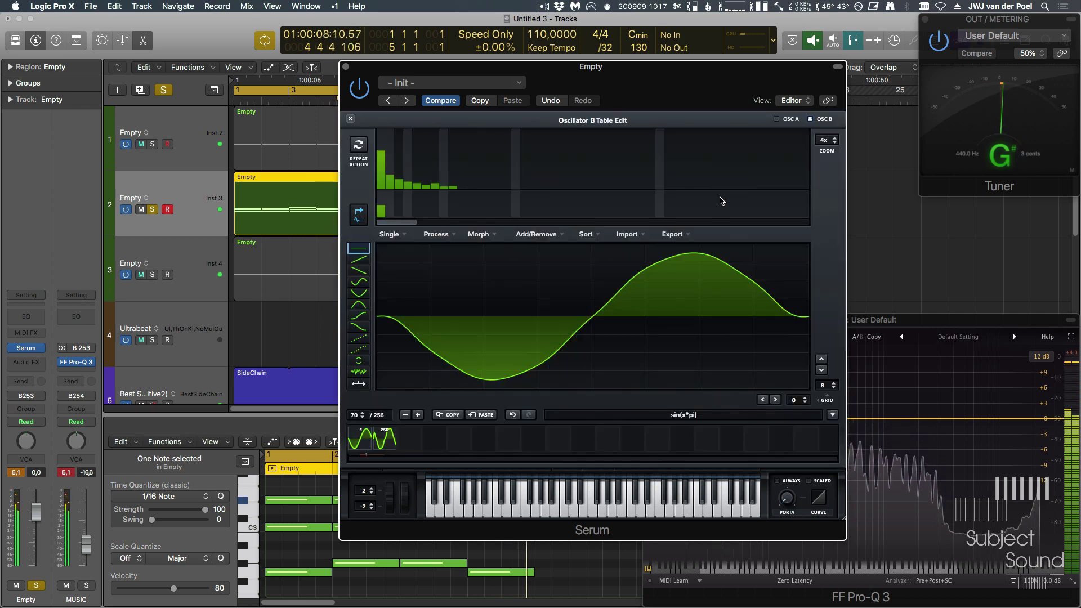
click(387, 440)
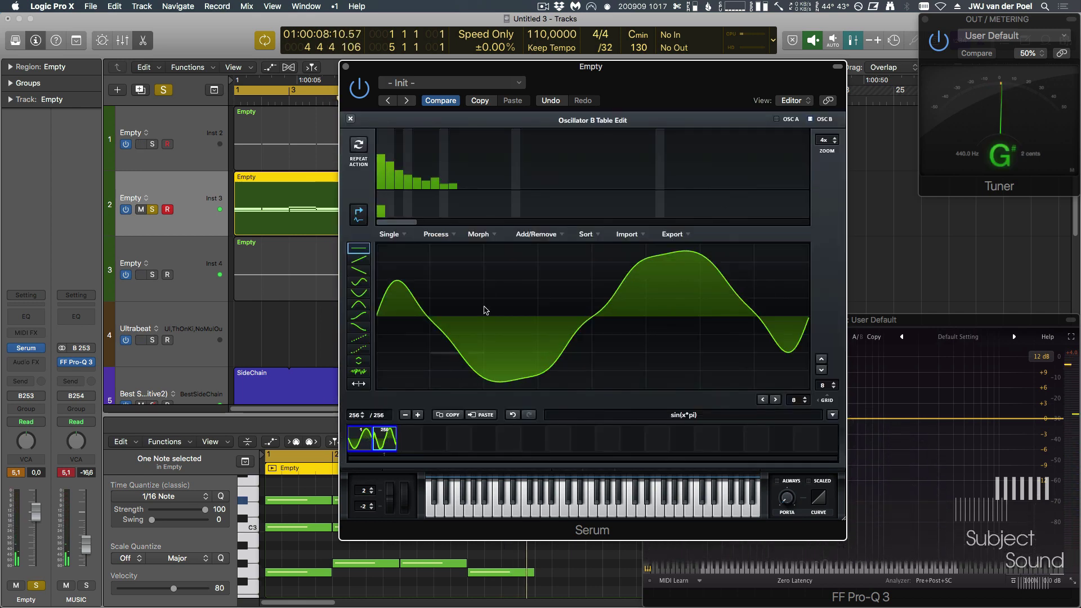
click(544, 241)
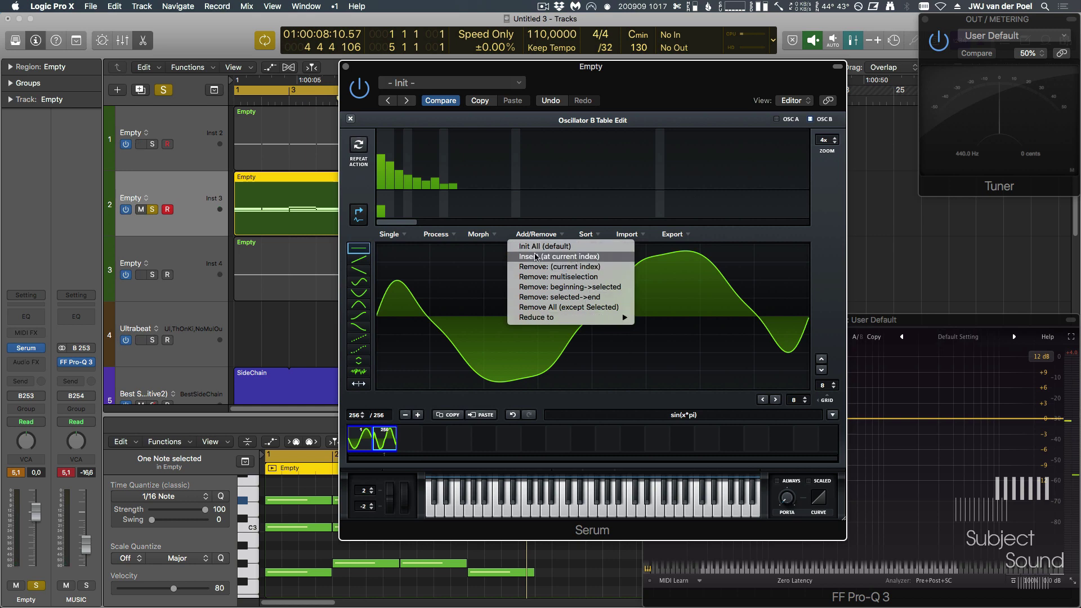
click(482, 235)
click(483, 235)
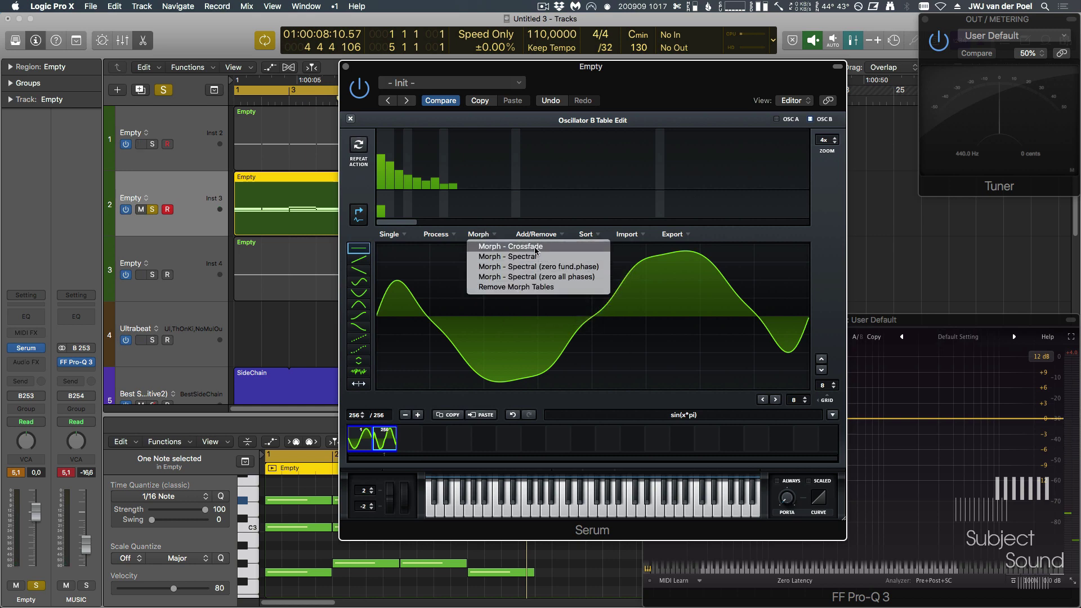
click(535, 249)
click(480, 234)
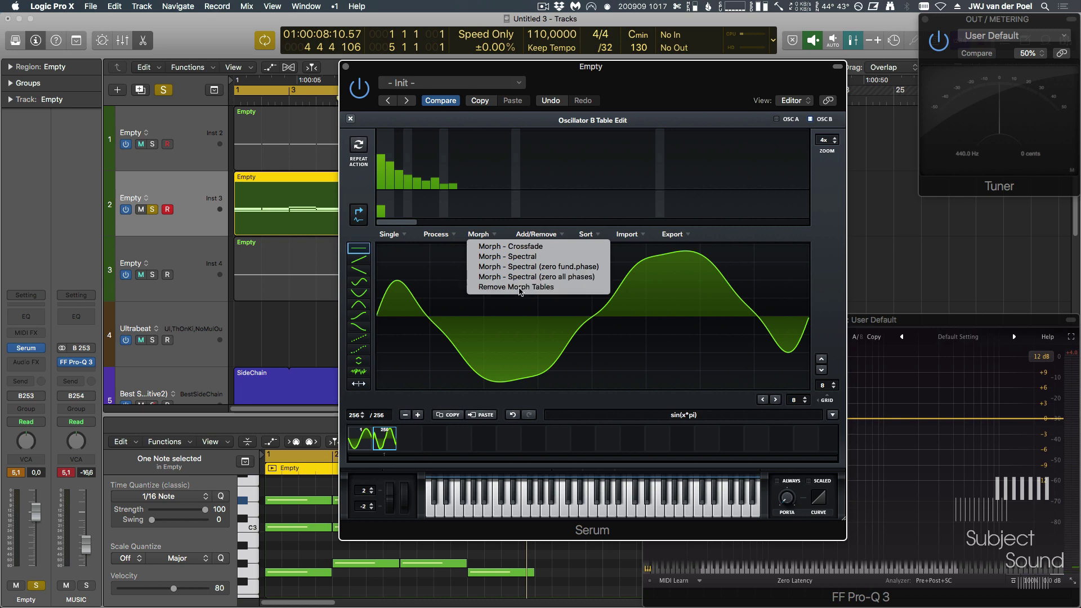
click(520, 288)
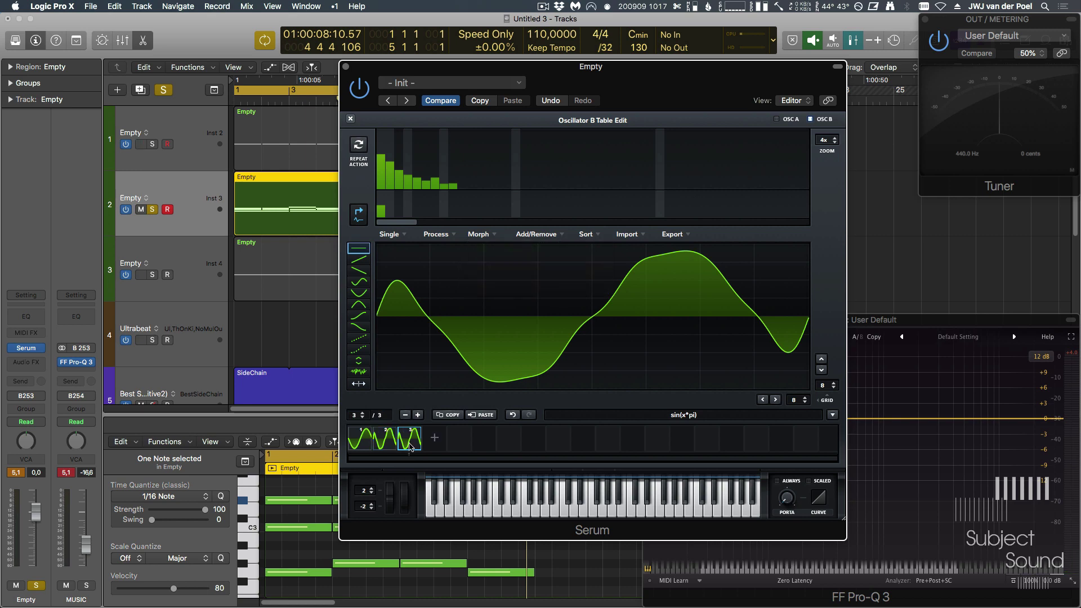
- Load the formula 2*(sin(w*1.5705)-0.5) into frame 3 and apply a crossfade morph across the wavetable
click(833, 415)
mouse_move(878, 427)
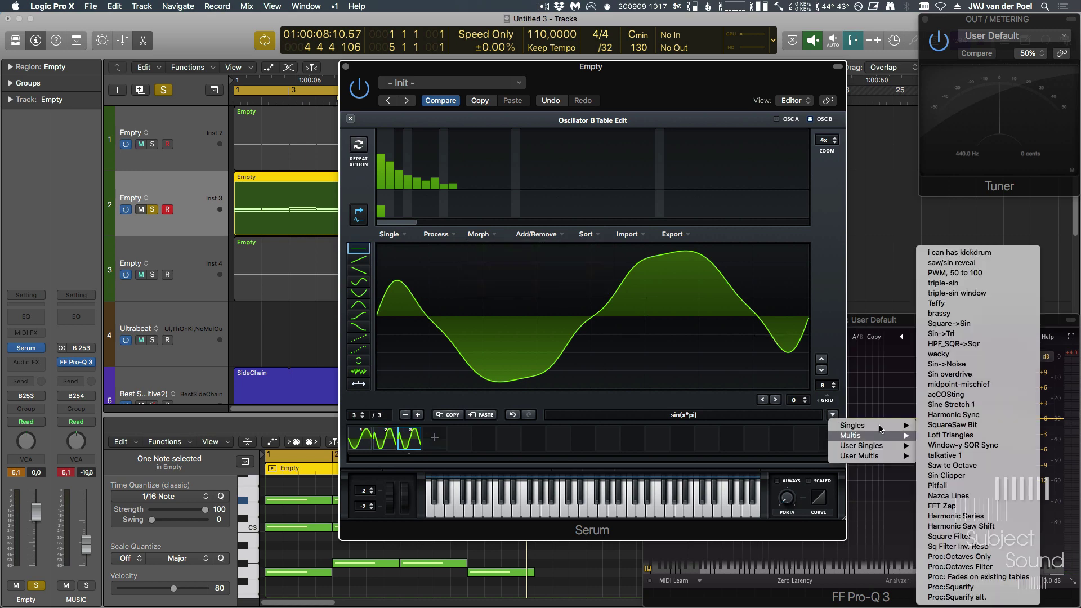
click(956, 459)
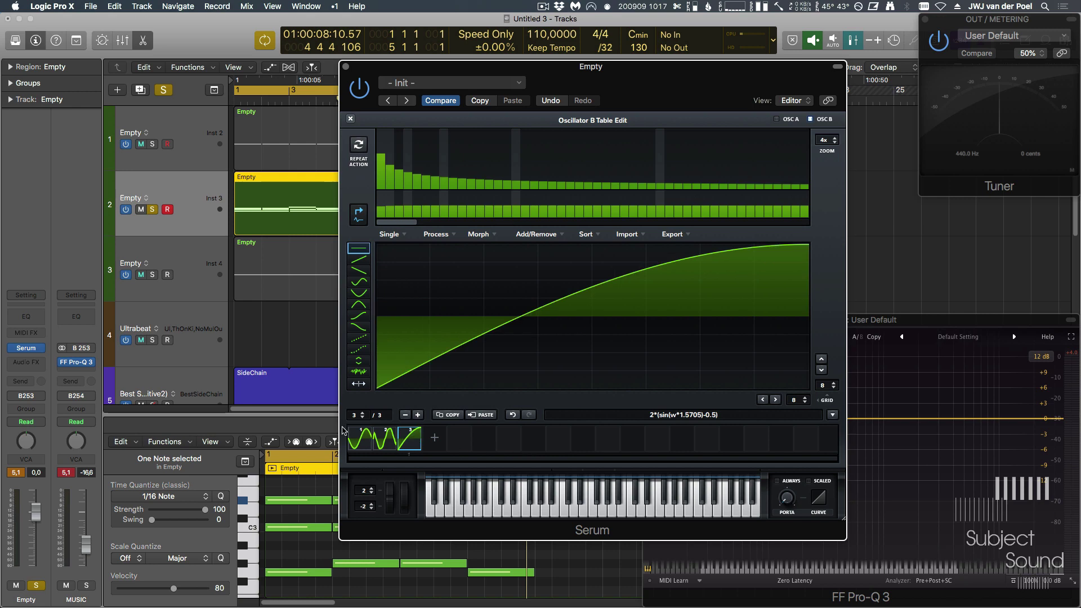
click(472, 235)
click(490, 246)
- Sort oscillator B's wavetable by peak spectrum, reverse the entire table order and close the editor
click(597, 236)
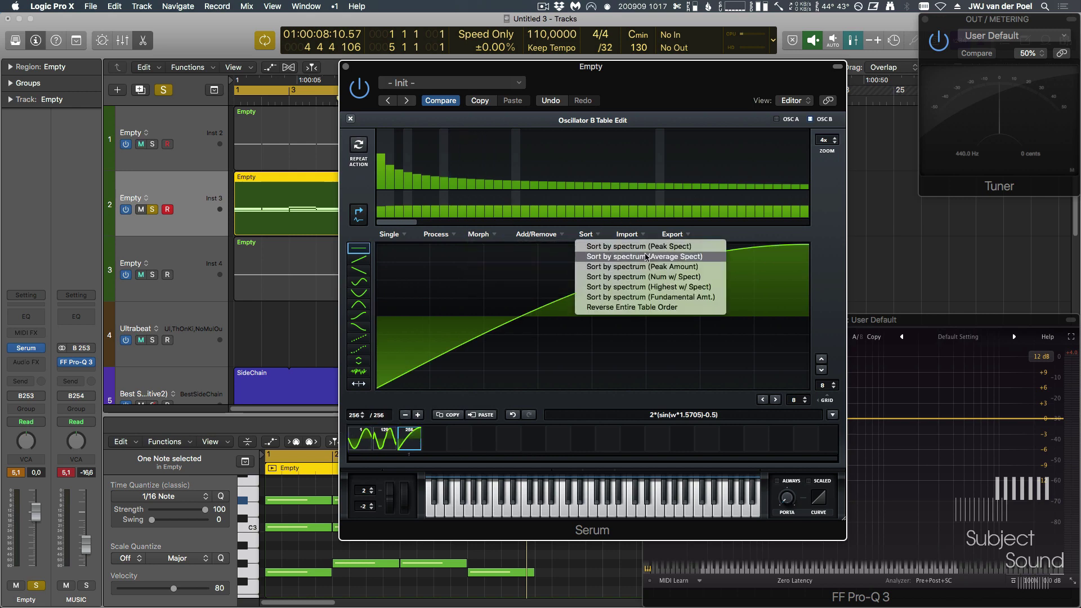
click(706, 248)
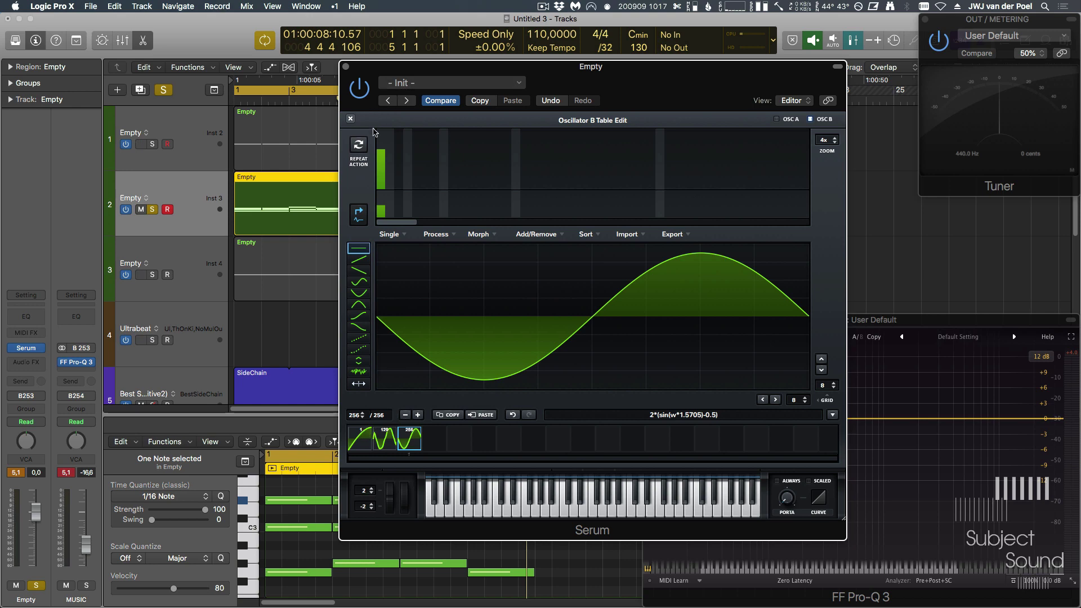
click(588, 236)
click(641, 307)
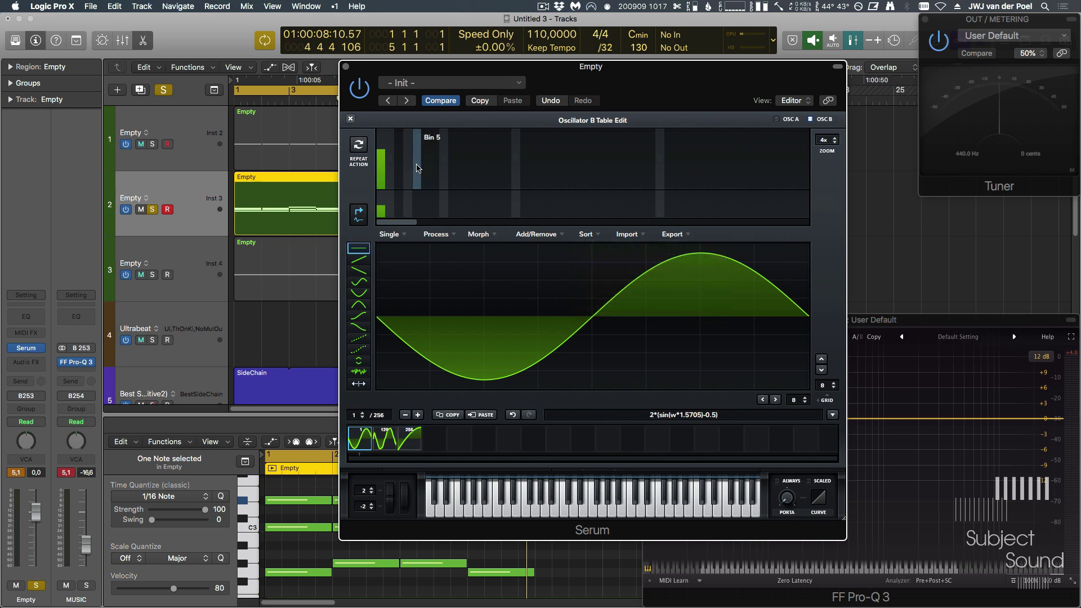
click(350, 119)
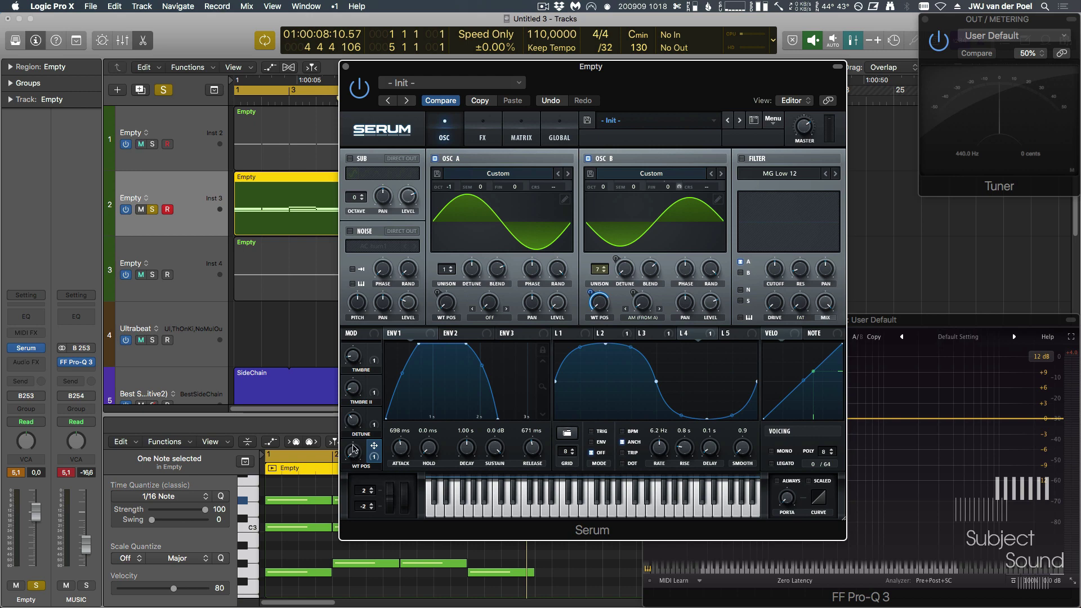
- Play the loop and turn up the WT POS macro to try out oscillator B's new wavetable
key(space)
mouse_move(357, 450)
drag(356, 444, 353, 390)
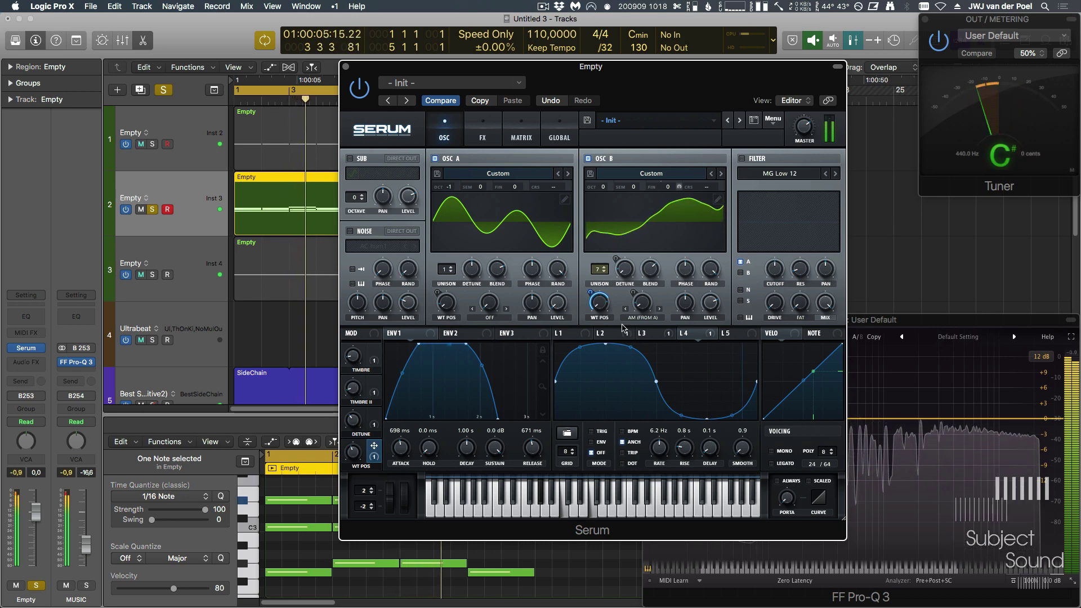
- Check LFOs 2 to 4 and remove the LFO 3 modulator from oscillator B's wavetable position
click(662, 334)
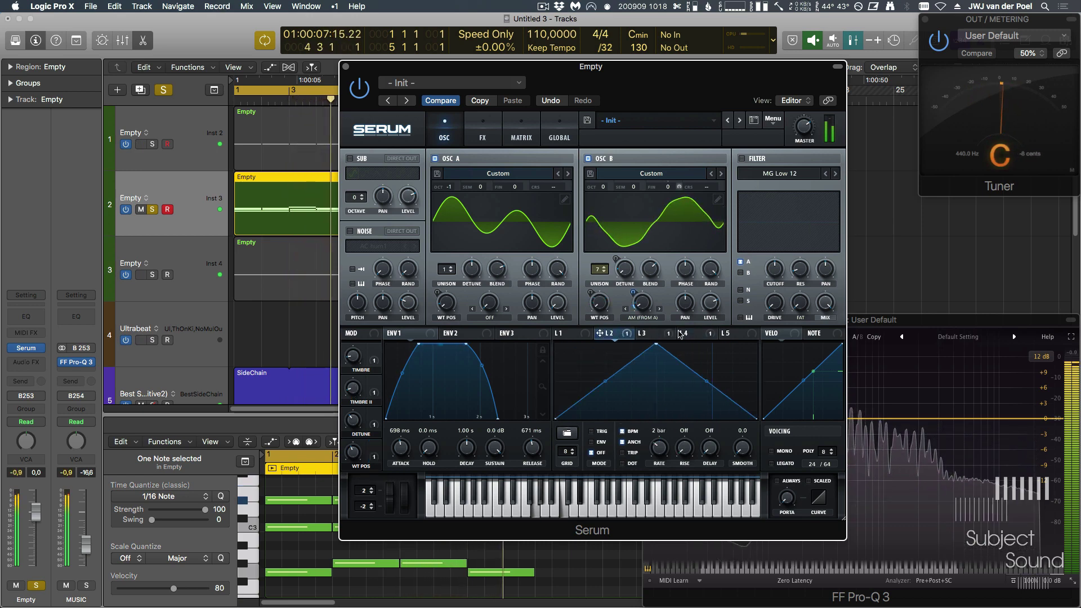
click(688, 333)
click(649, 333)
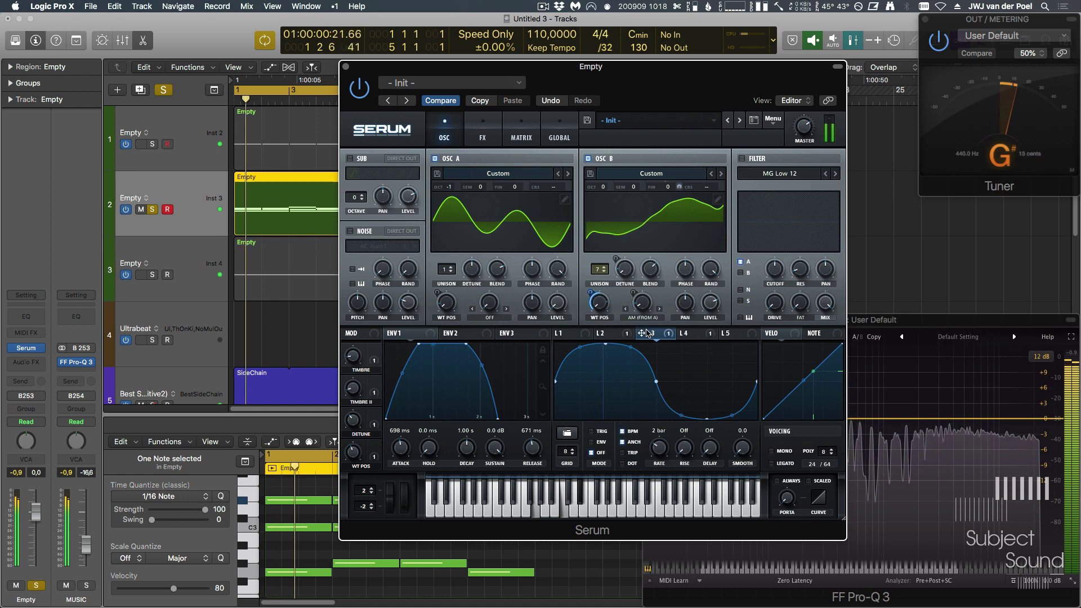
right_click(593, 304)
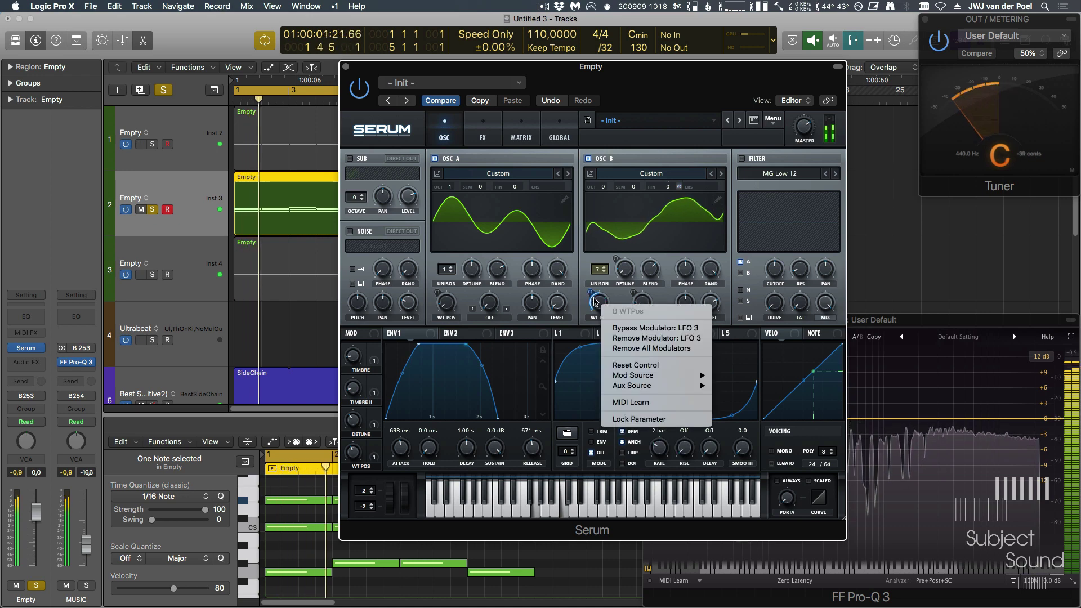
click(666, 338)
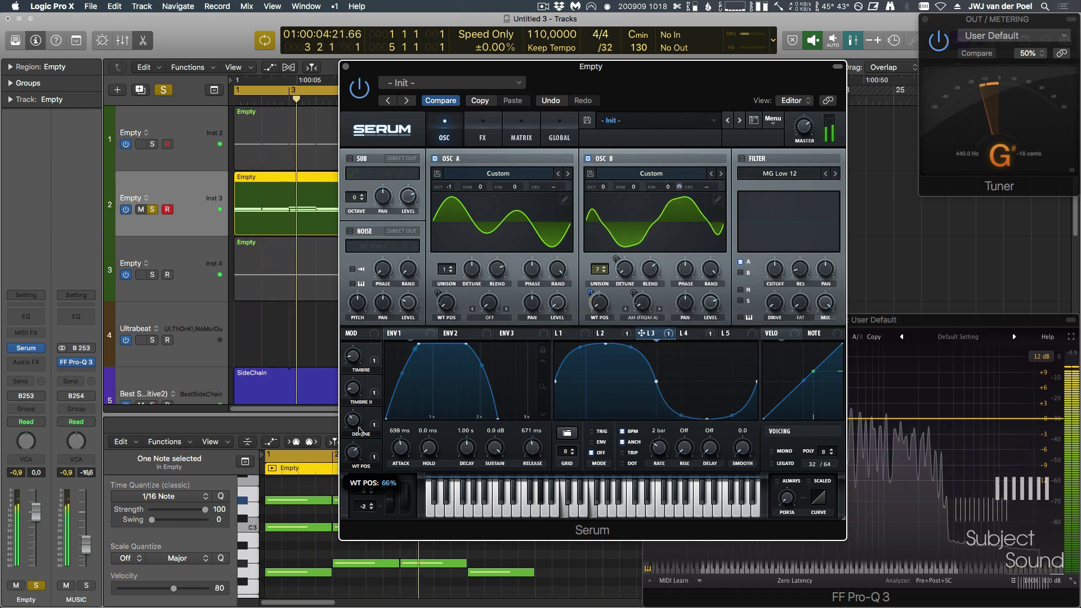
- Set the TIMBRE macro to 100% and turn up the TIMBRE II macro while the loop plays
mouse_move(354, 361)
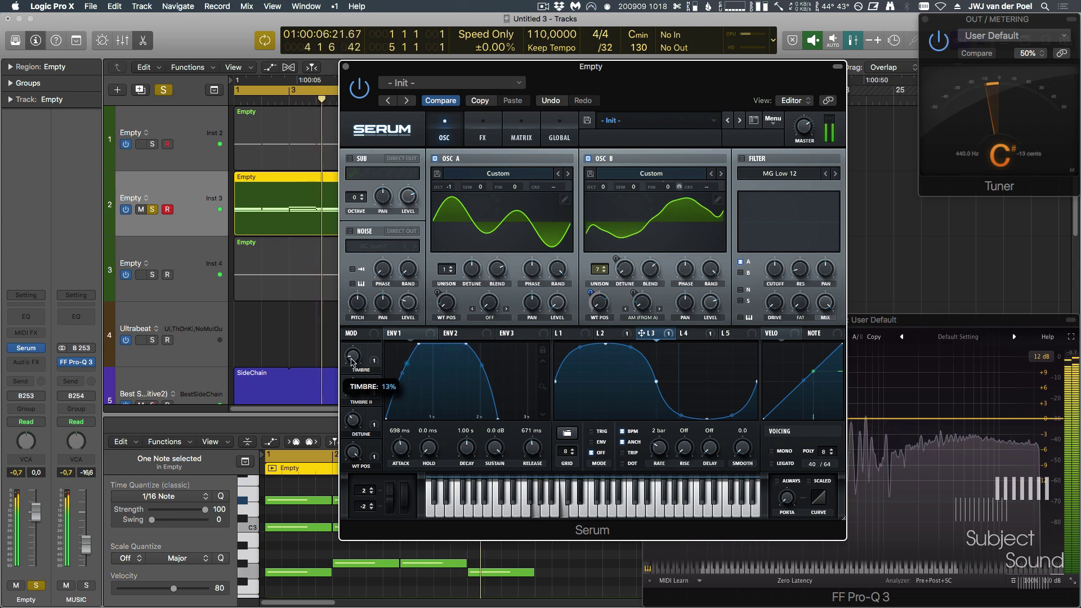
drag(353, 361, 377, 273)
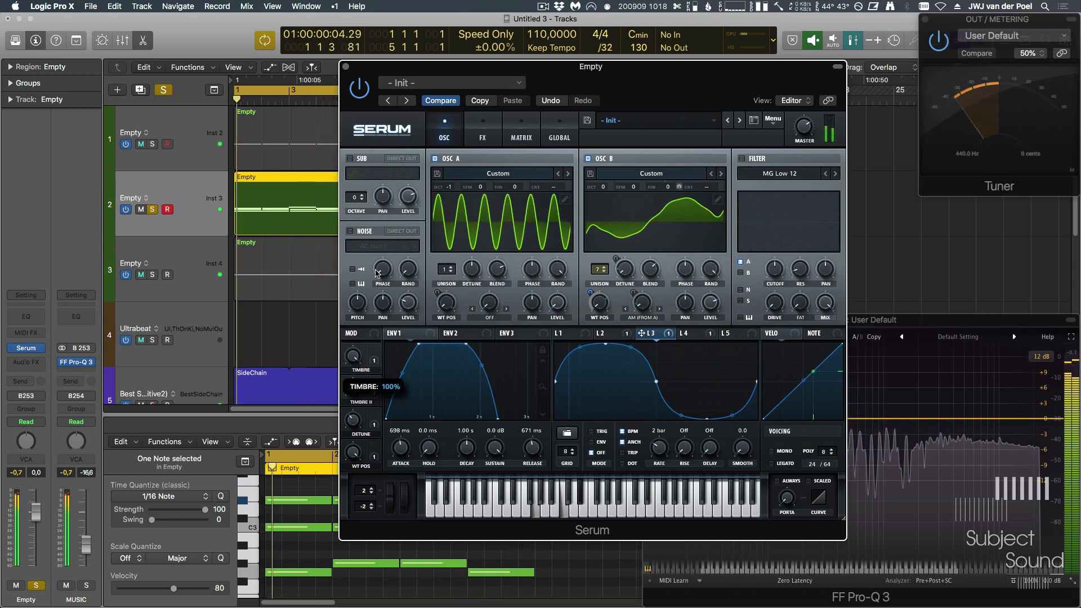
drag(353, 388, 367, 336)
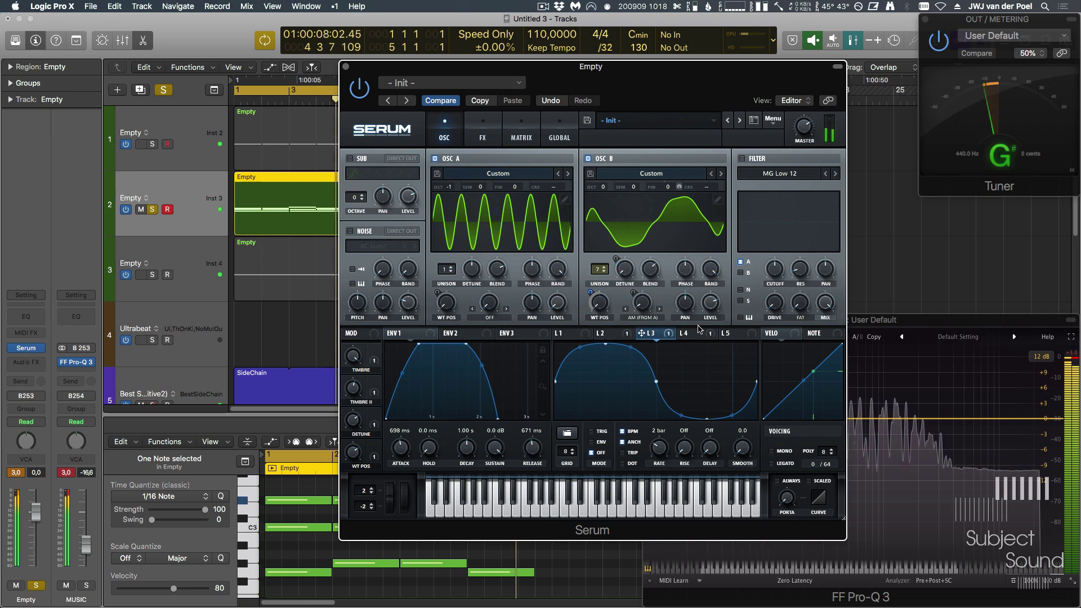
mouse_move(700, 330)
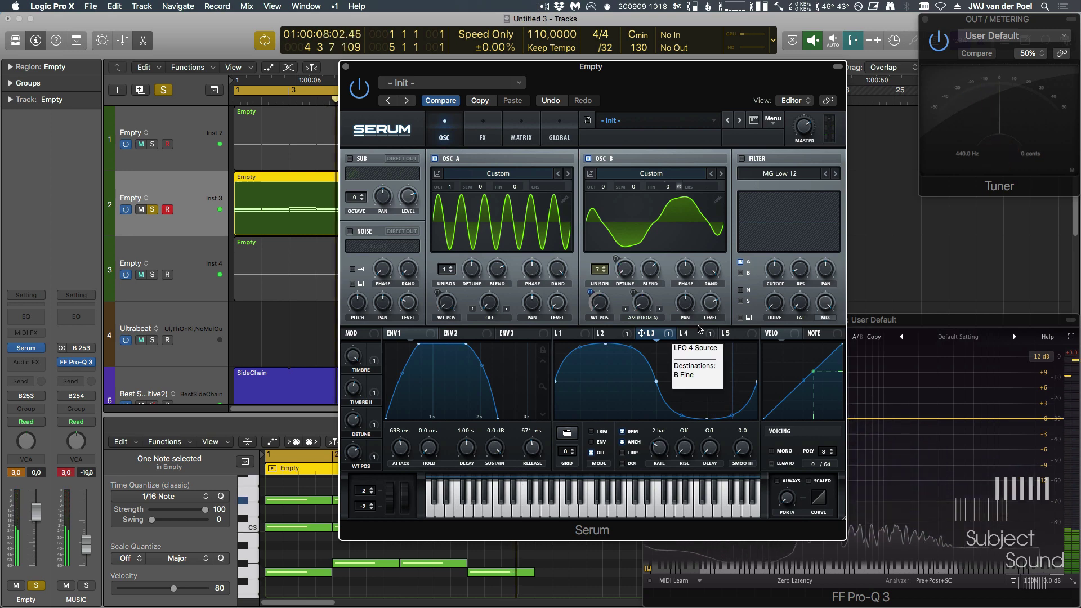